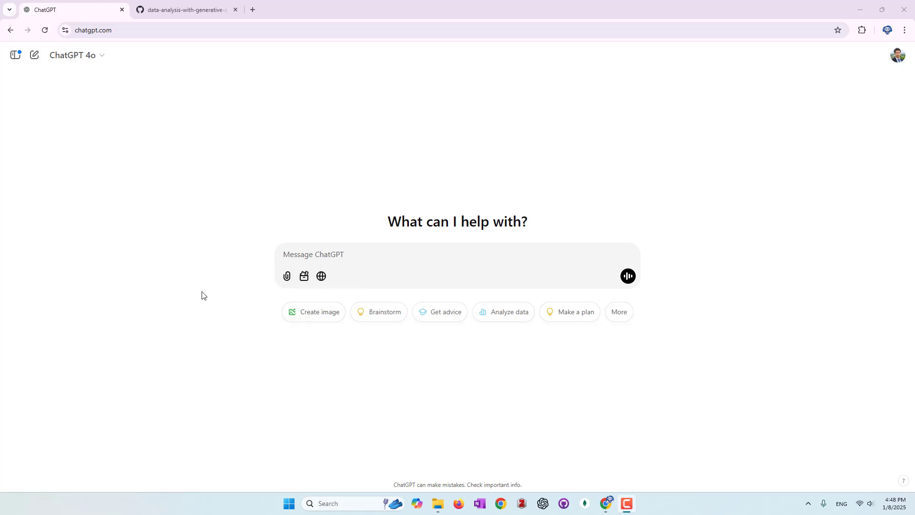
left_click(287, 277)
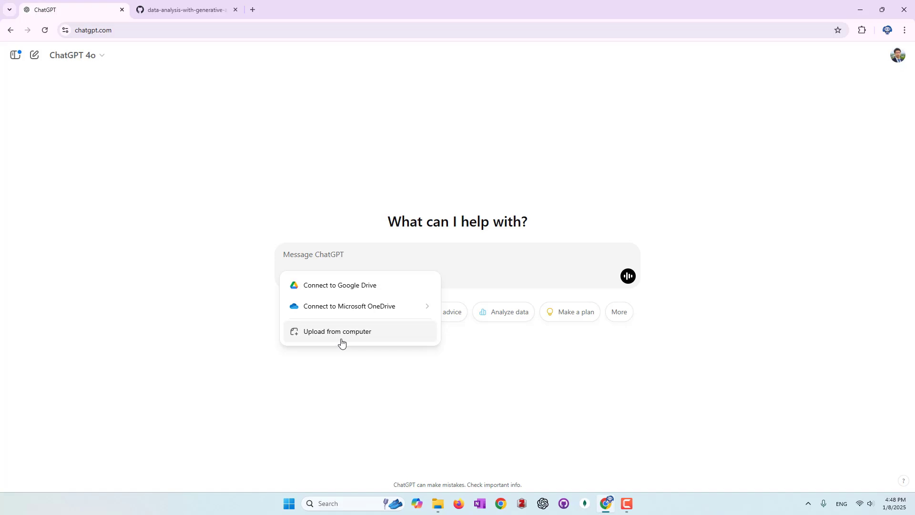
left_click(243, 321)
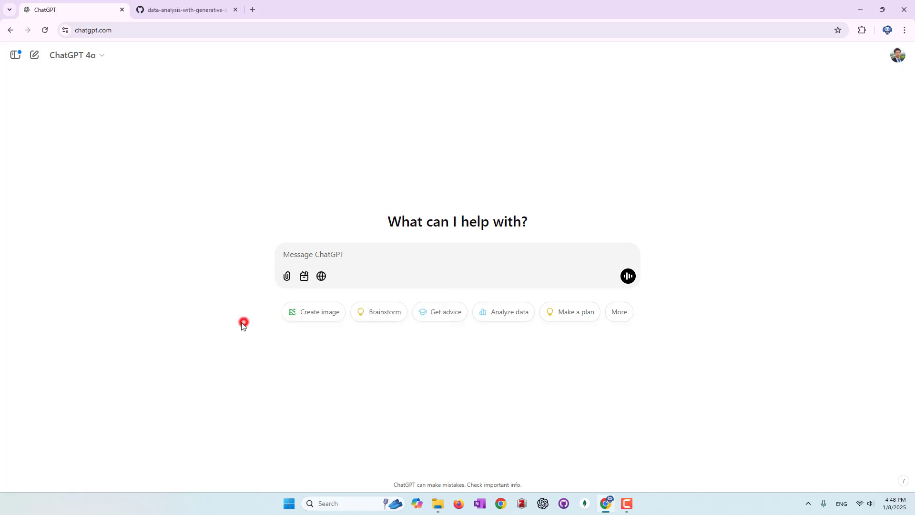
left_click(304, 281)
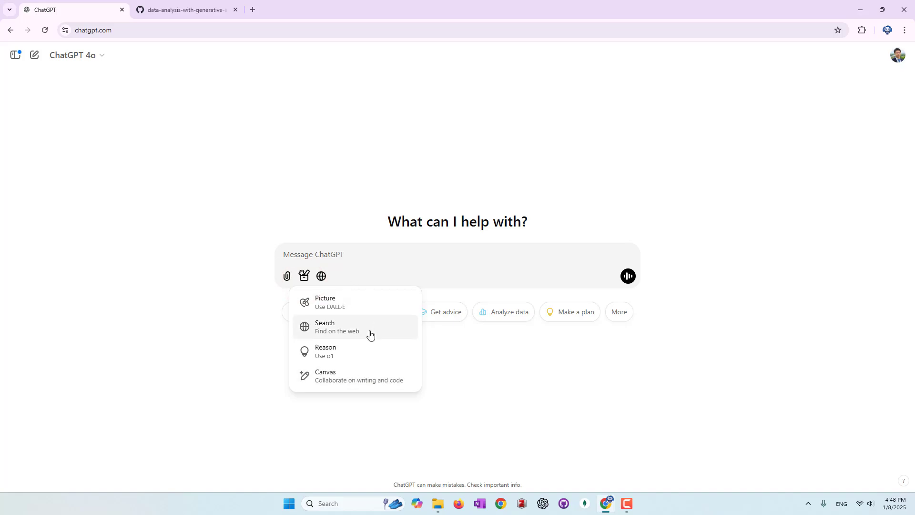
left_click(570, 384)
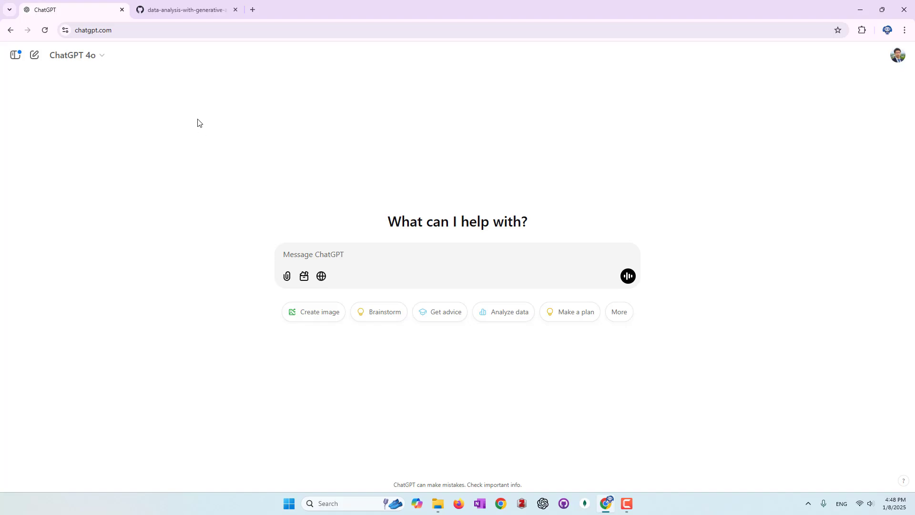
Step: Examine the columns and rows of diamonds.csv in the data-analysis-with-generative-ai GitHub repository
left_click(193, 10)
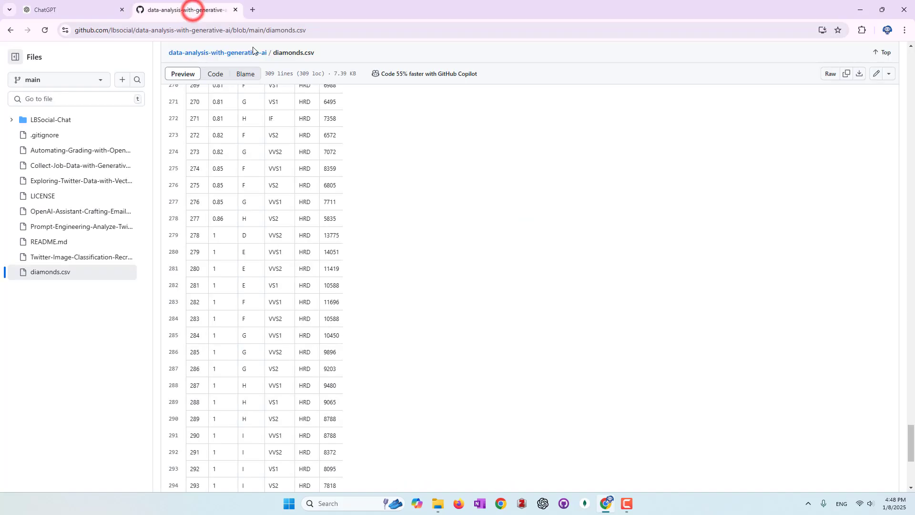
scroll(354, 157, "up", 10)
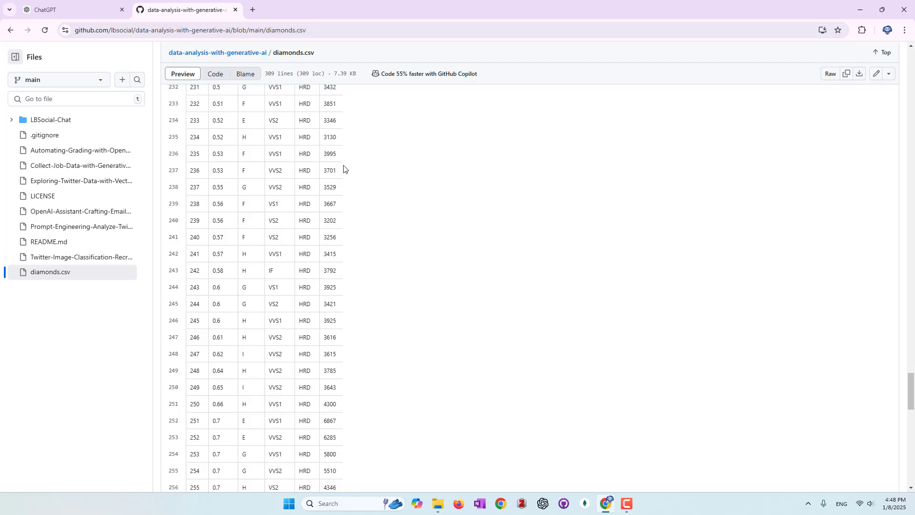
scroll(344, 169, "up", 13)
scroll(344, 169, "up", 20)
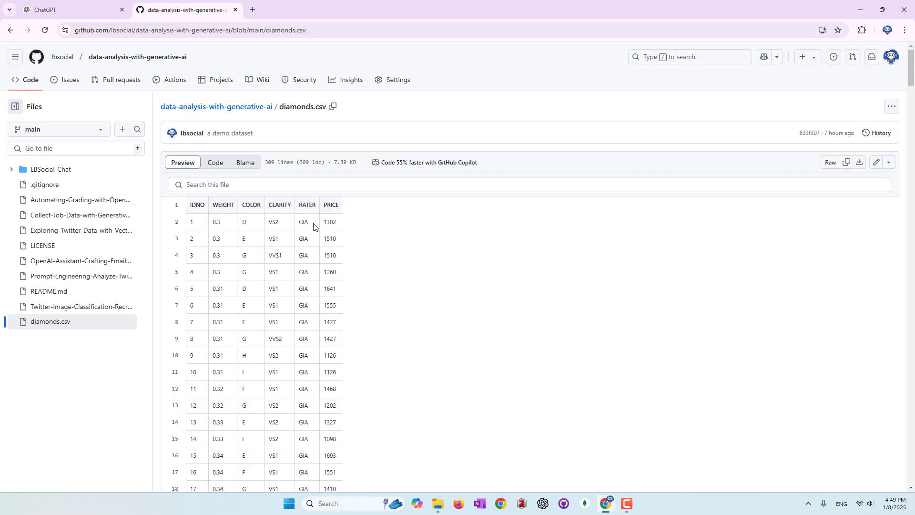
scroll(313, 260, "down", 20)
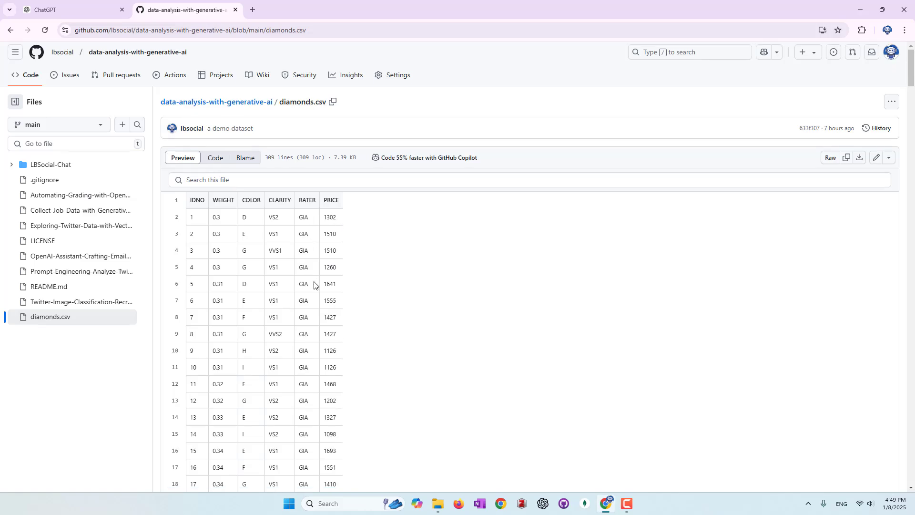
scroll(312, 260, "down", 20)
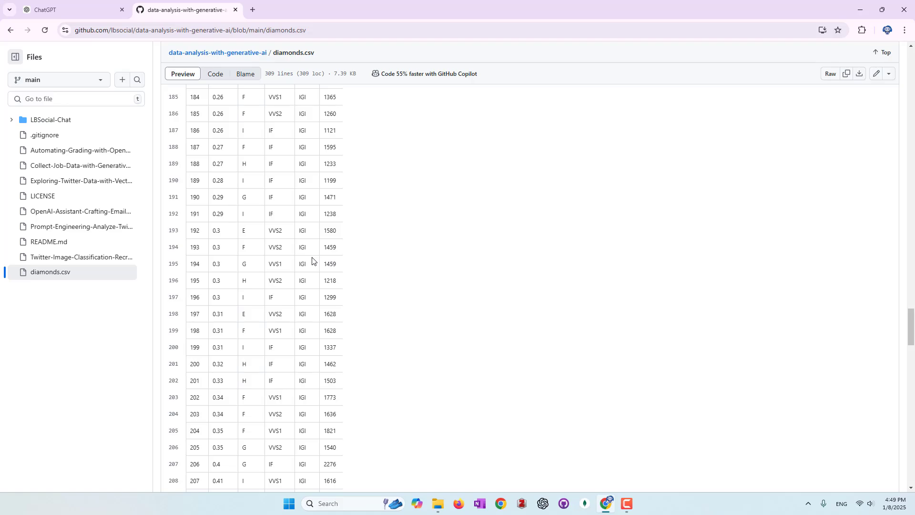
scroll(306, 260, "down", 20)
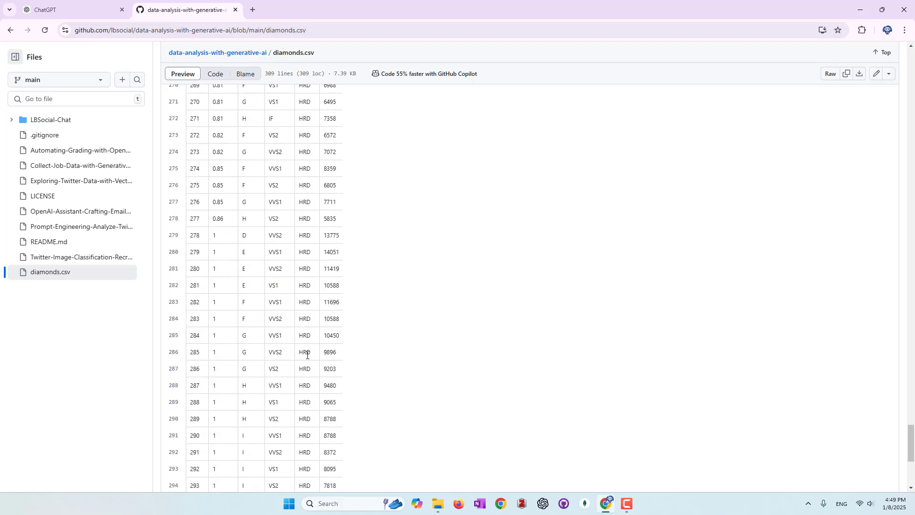
double_click(333, 352)
left_click(380, 356)
Step: Return to ChatGPT and attach diamonds.csv from the Downloads folder to the new message
left_click(72, 8)
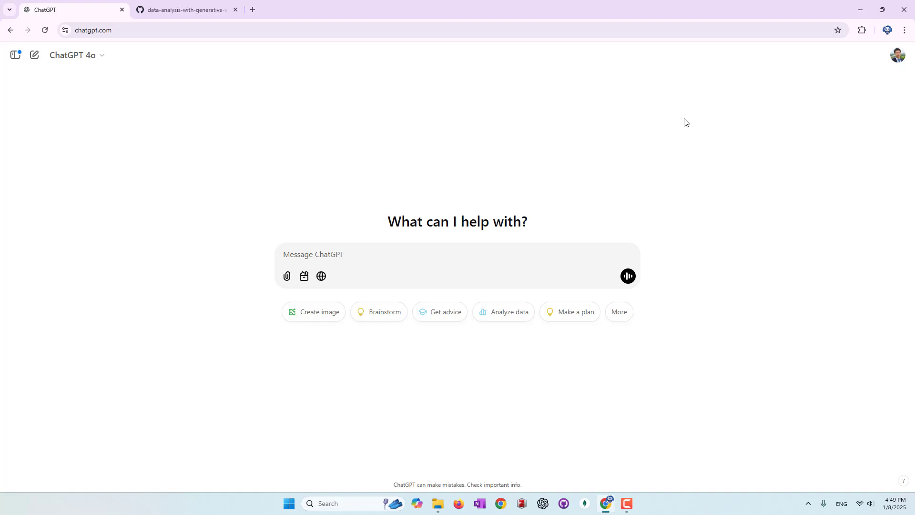
left_click(282, 279)
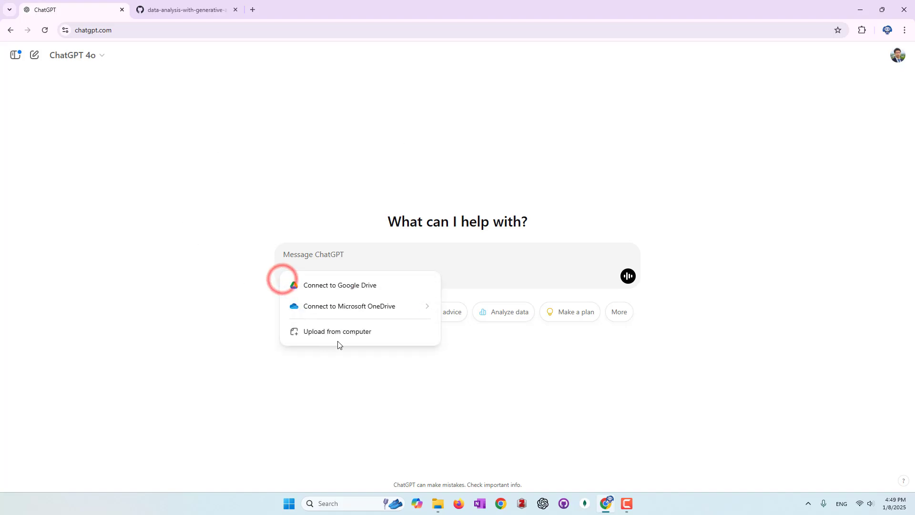
left_click(338, 339)
left_click(109, 108)
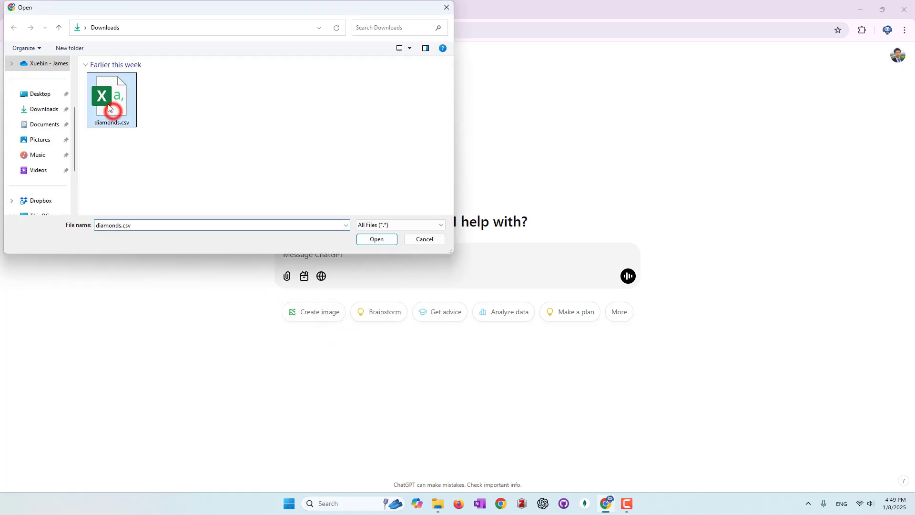
left_click(380, 239)
Step: Enable the Canvas tool and send the prompt "write a short summary of the uploaded dataset"
left_click(304, 294)
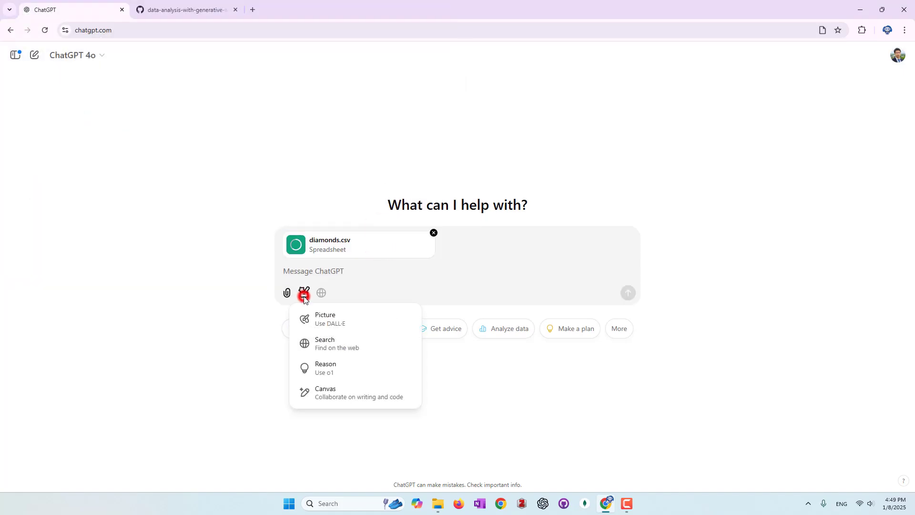
left_click(320, 397)
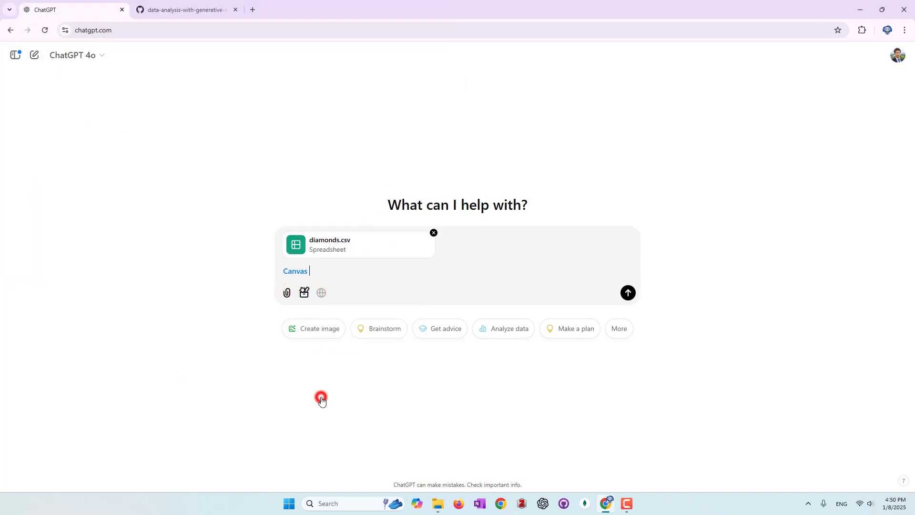
left_click(382, 274)
type("w")
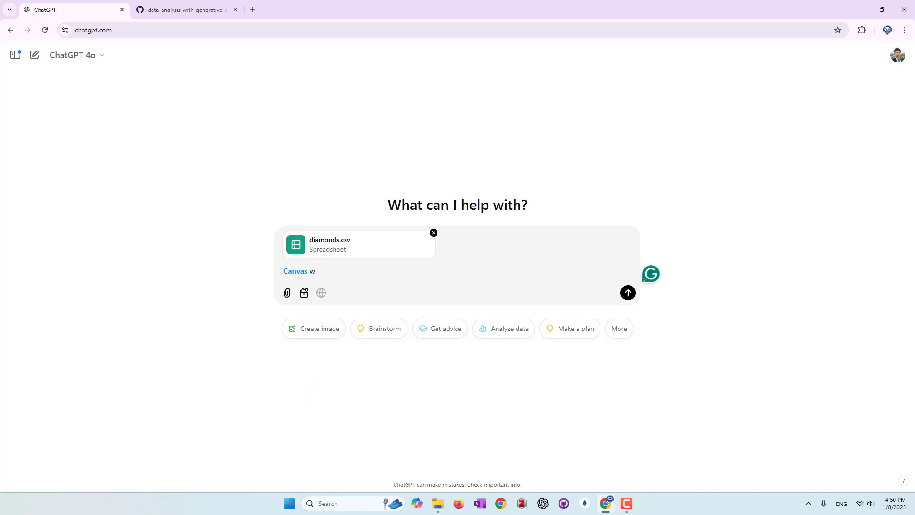
type("rite a short summary of the up")
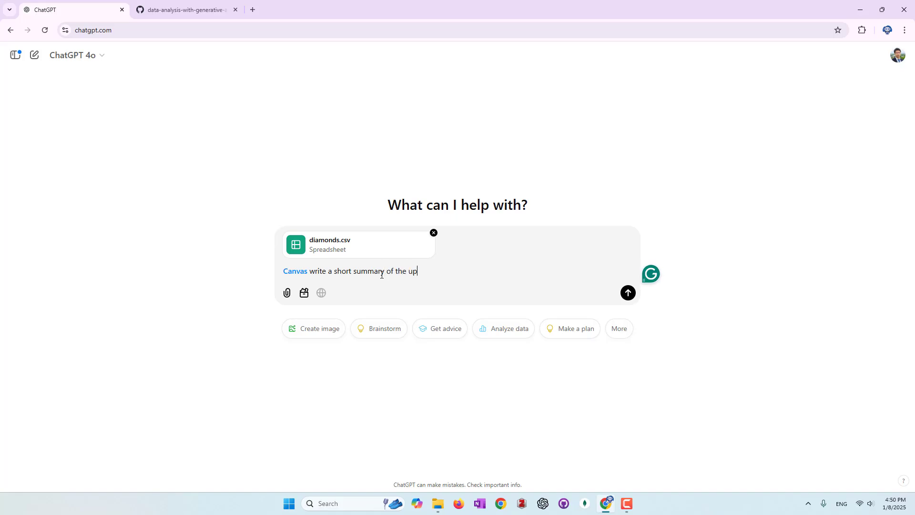
type("loaded dataset")
left_click(628, 293)
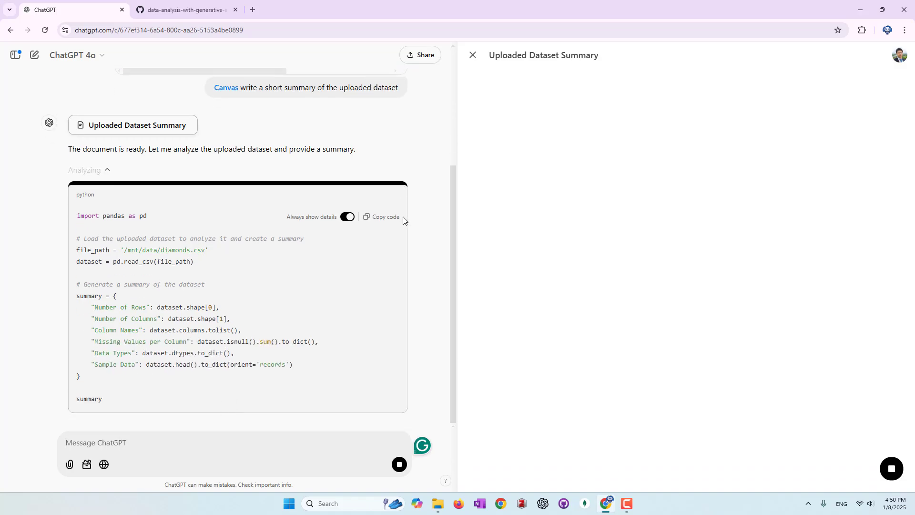
Step: Examine the Diamonds table preview and the Python analysis code with its result output in the conversation
scroll(403, 220, "up", 4)
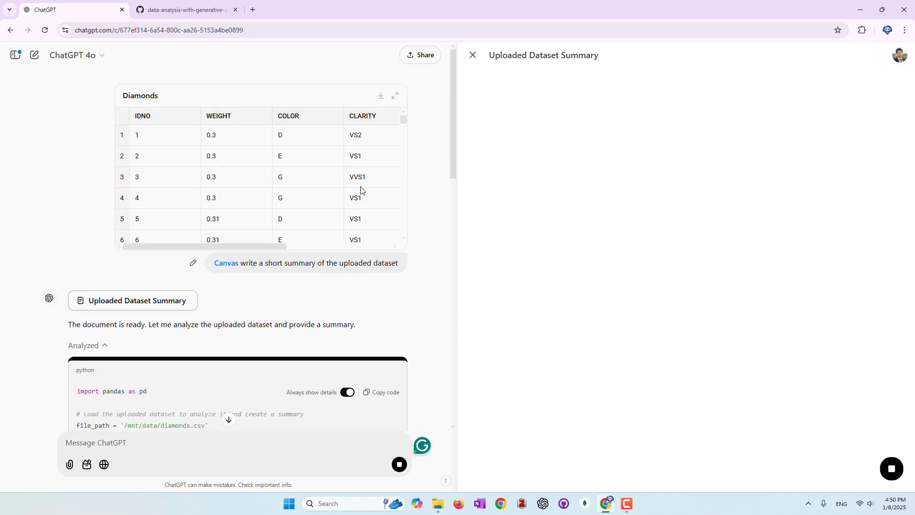
left_click_drag(278, 246, 409, 249)
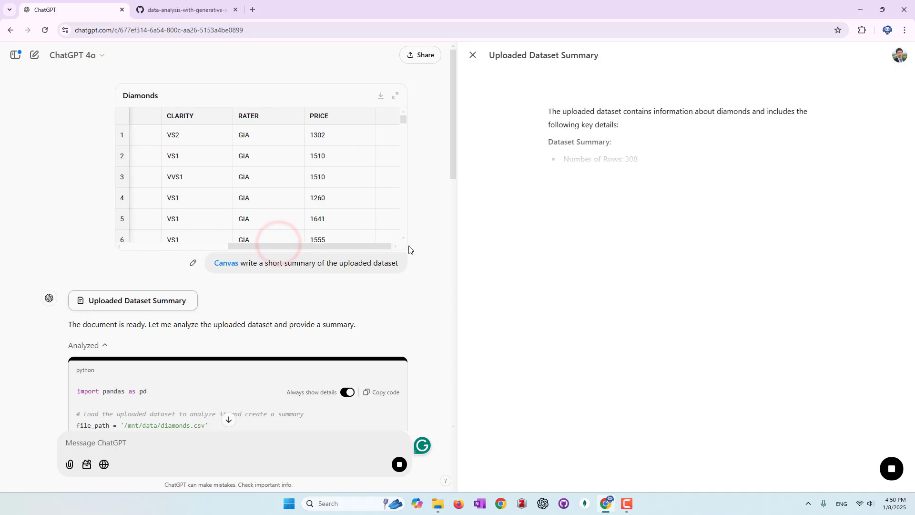
left_click_drag(353, 246, 246, 242)
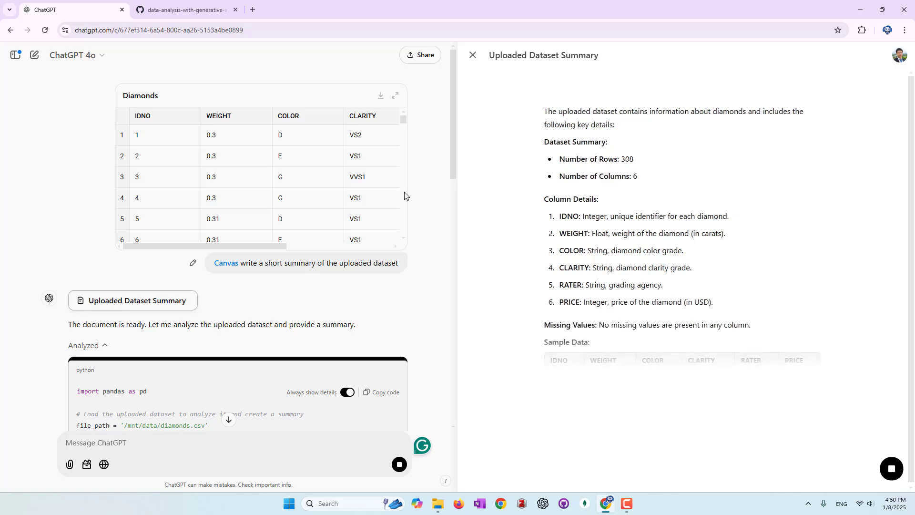
scroll(402, 309, "down", 10)
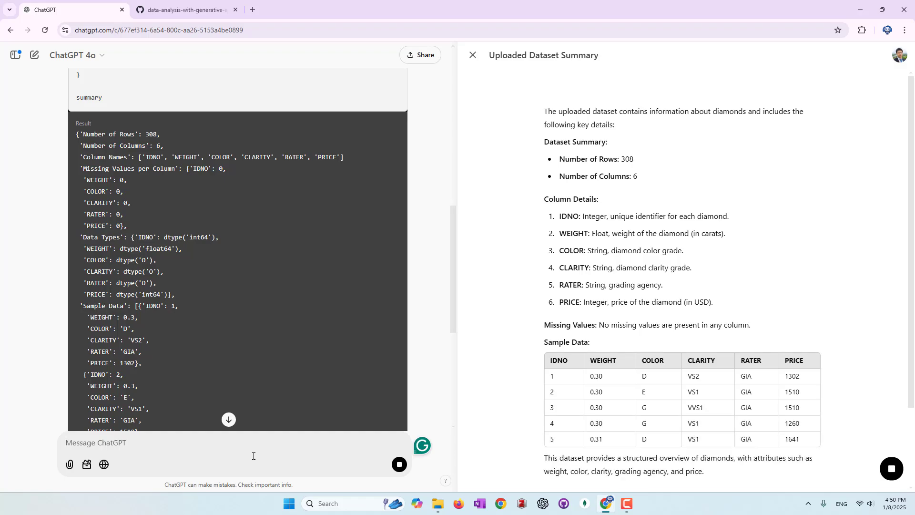
scroll(344, 367, "down", 6)
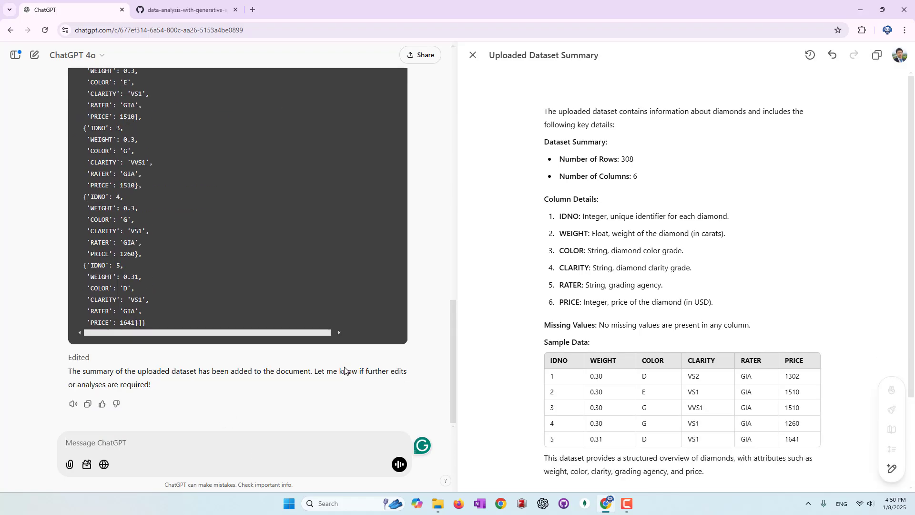
scroll(314, 364, "up", 10)
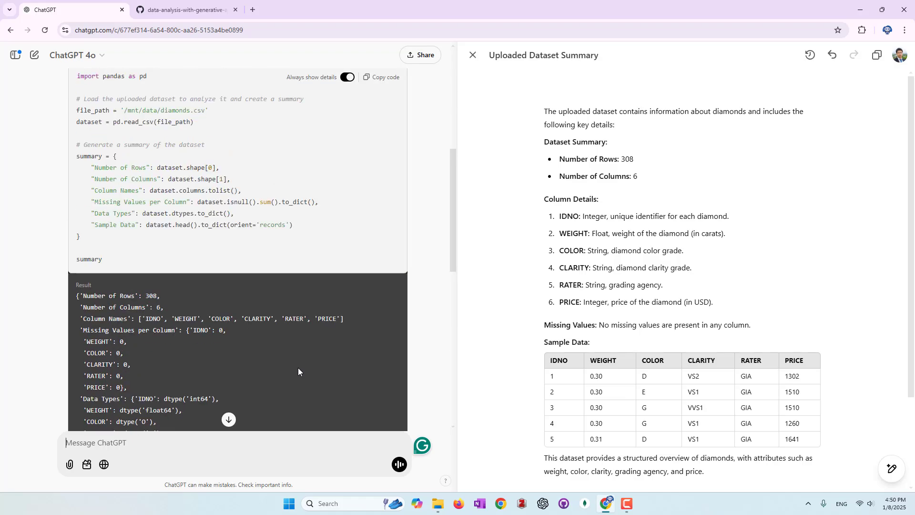
scroll(162, 314, "up", 3)
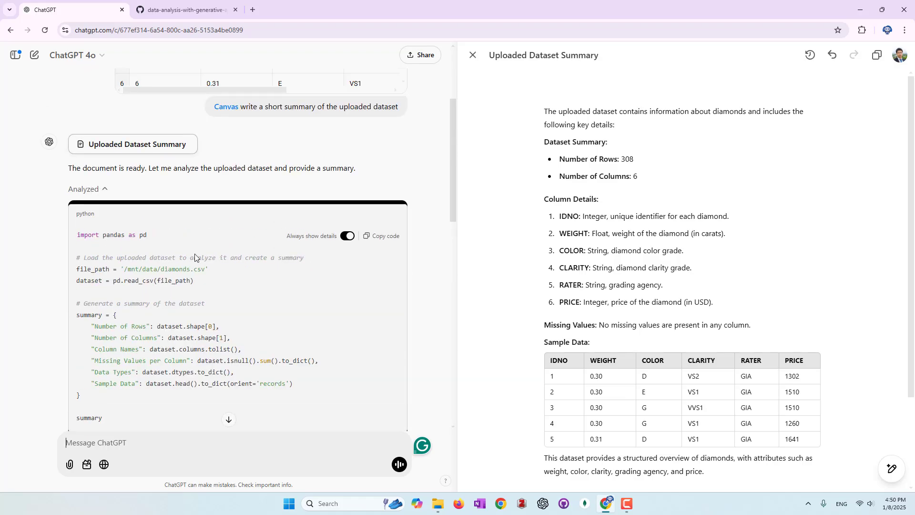
left_click_drag(216, 267, 161, 269)
left_click(228, 273)
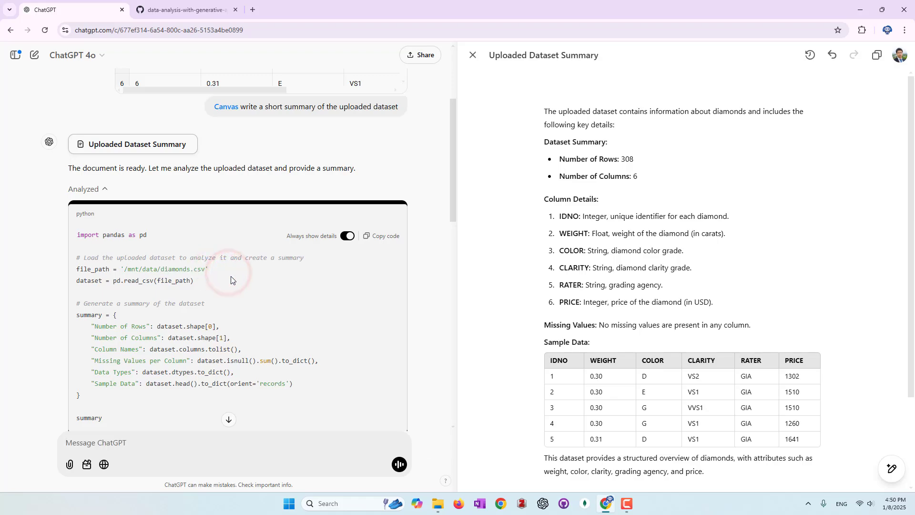
double_click(113, 280)
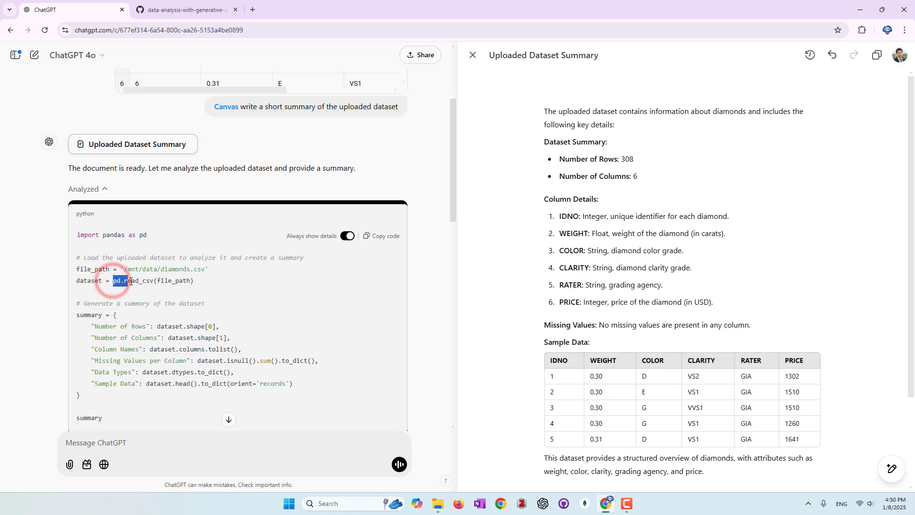
left_click(231, 282)
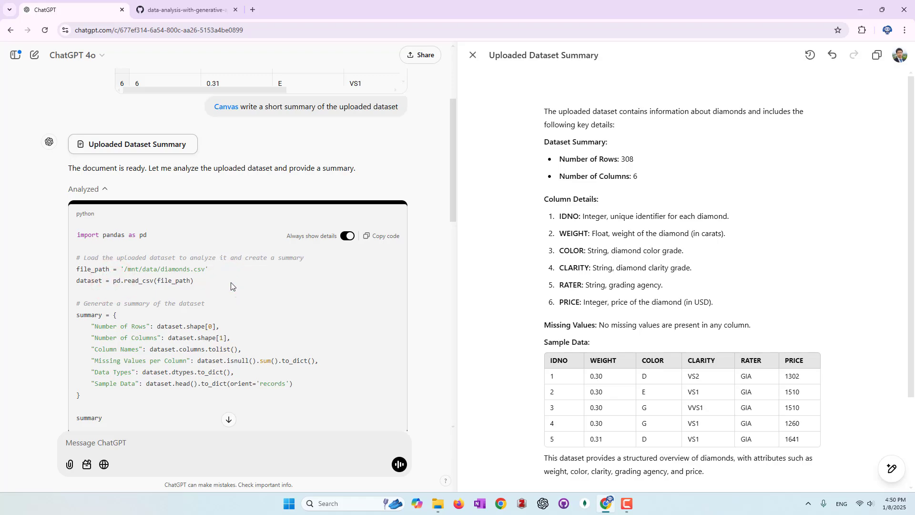
scroll(319, 319, "down", 3)
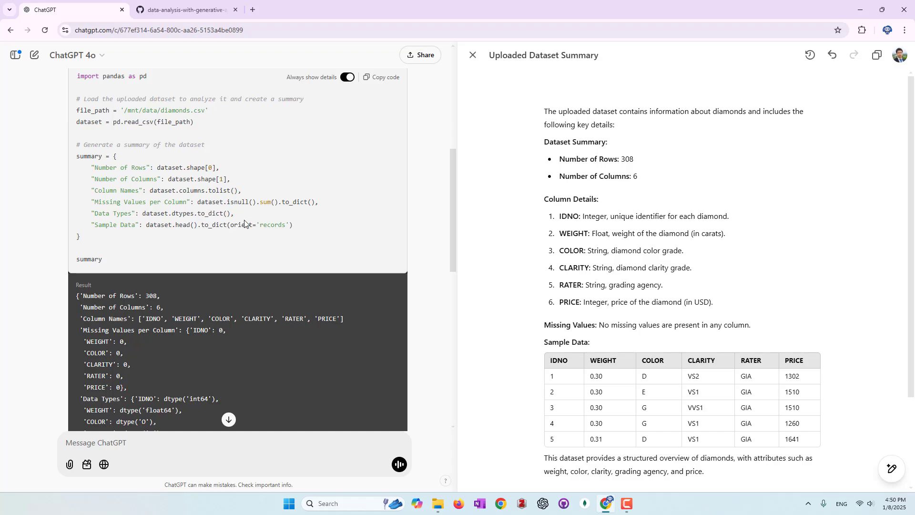
scroll(244, 223, "down", 10)
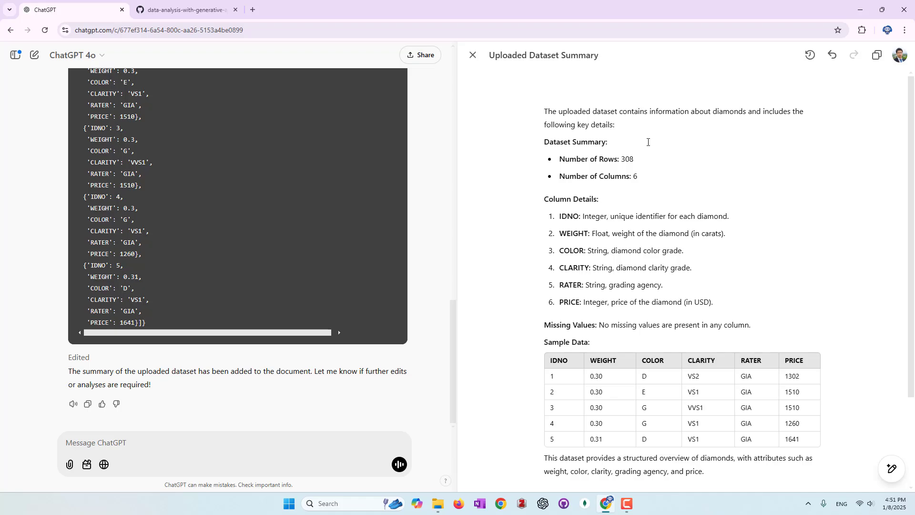
Step: Make the Dataset Summary heading and its two bullets on row and column numbers bold in the canvas document
triple_click(627, 129)
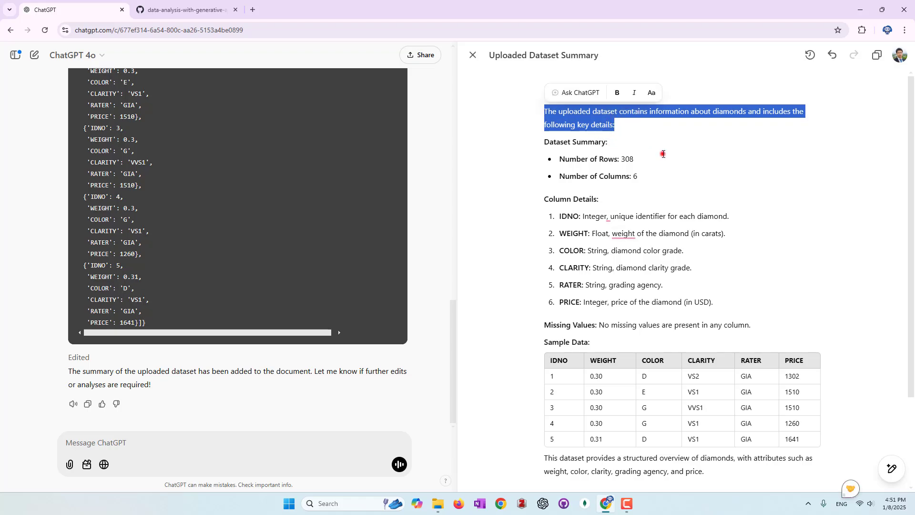
left_click_drag(663, 154, 653, 175)
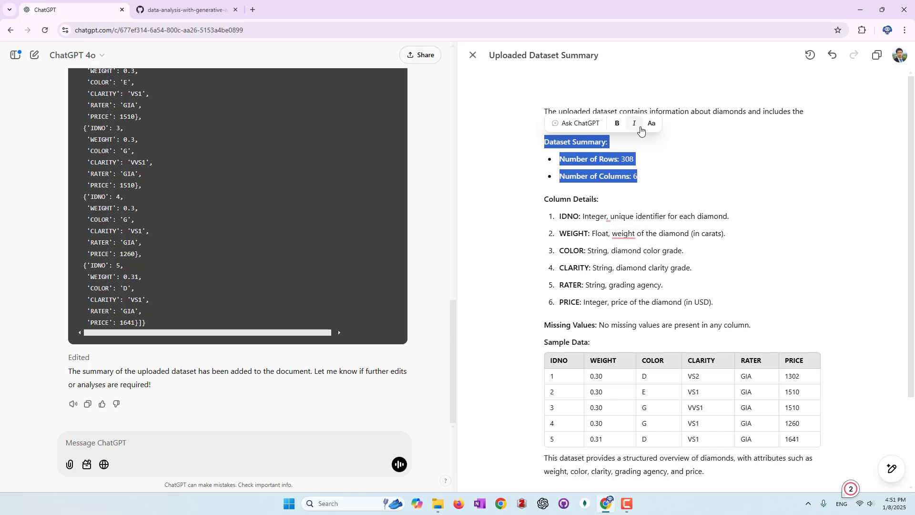
left_click(618, 124)
left_click(619, 126)
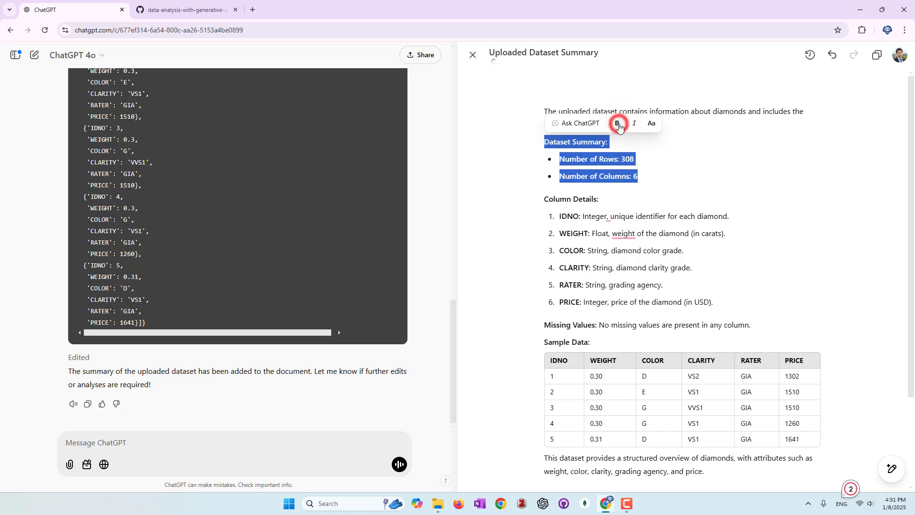
Step: Ask ChatGPT to "delete this part" for the selected Dataset Summary heading and its row and column bullets
left_click(578, 123)
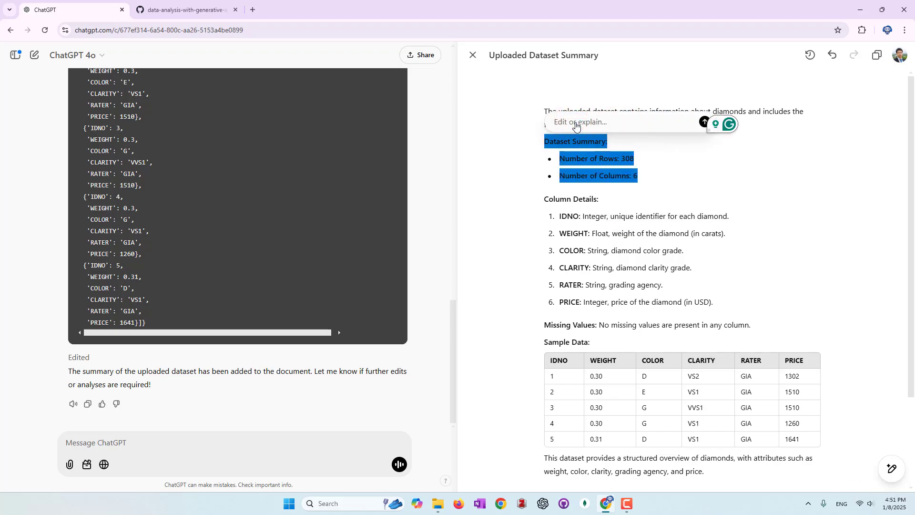
type("delete this part")
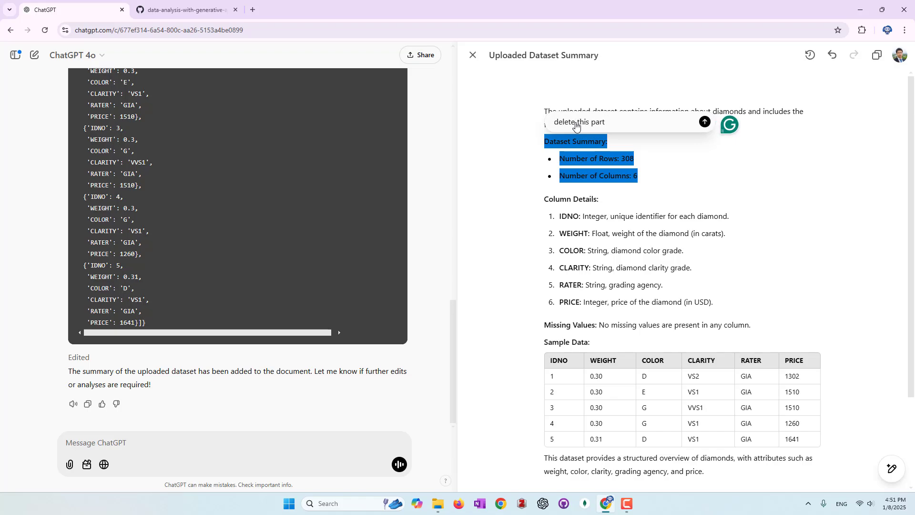
left_click(704, 122)
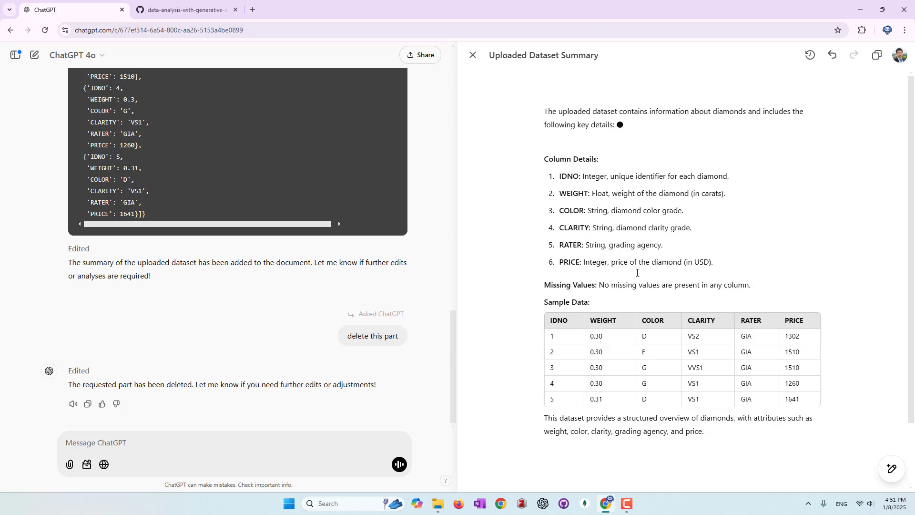
Step: Select "(in USD)" in the PRICE column description and send ChatGPT the comment "it is not is usd"
mouse_move(715, 262)
left_mouse_down()
mouse_move(686, 261)
mouse_move(710, 262)
left_mouse_up()
left_click(694, 261)
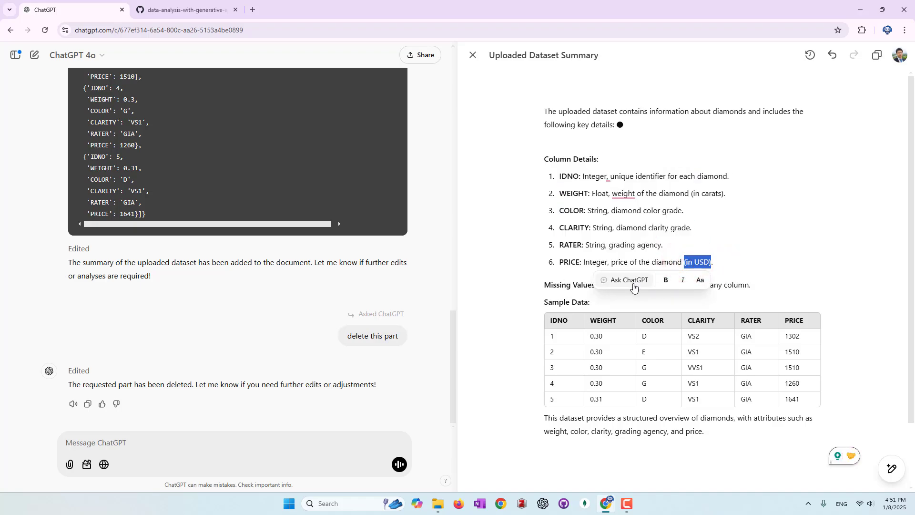
left_click(633, 281)
type("it")
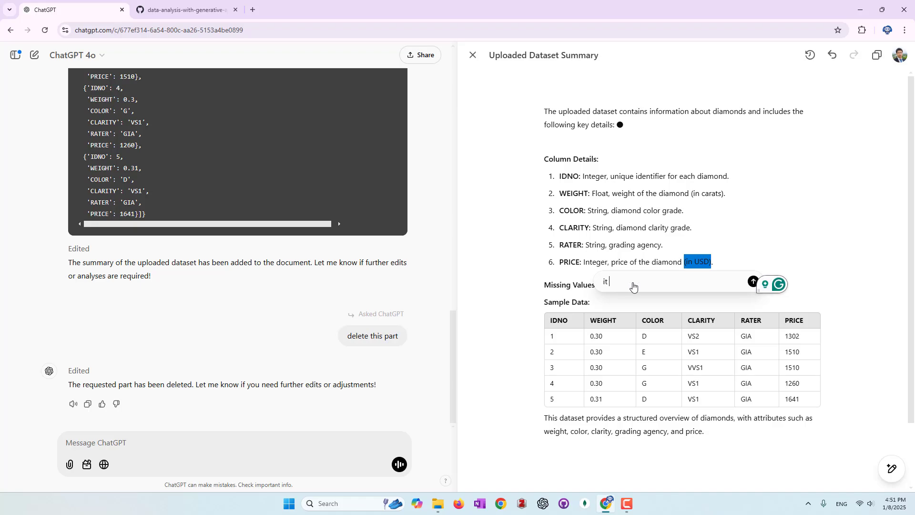
type(" is not is usd")
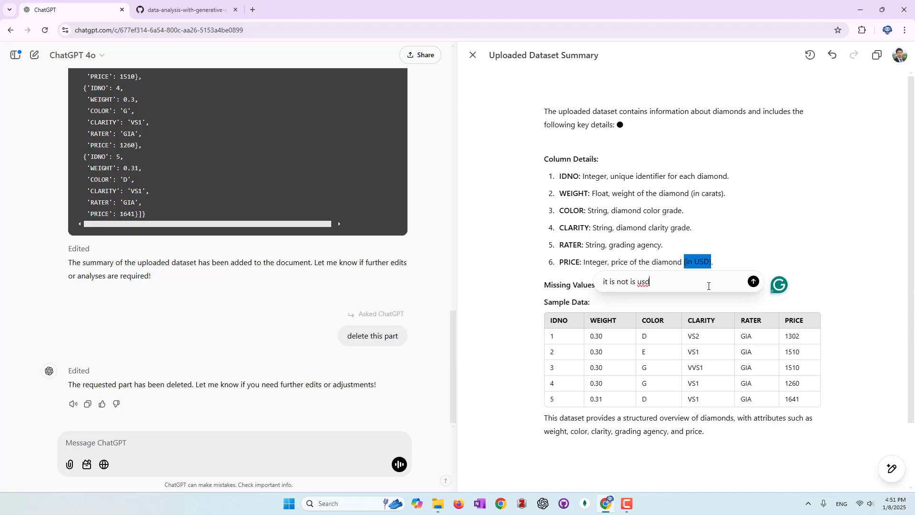
left_click(753, 281)
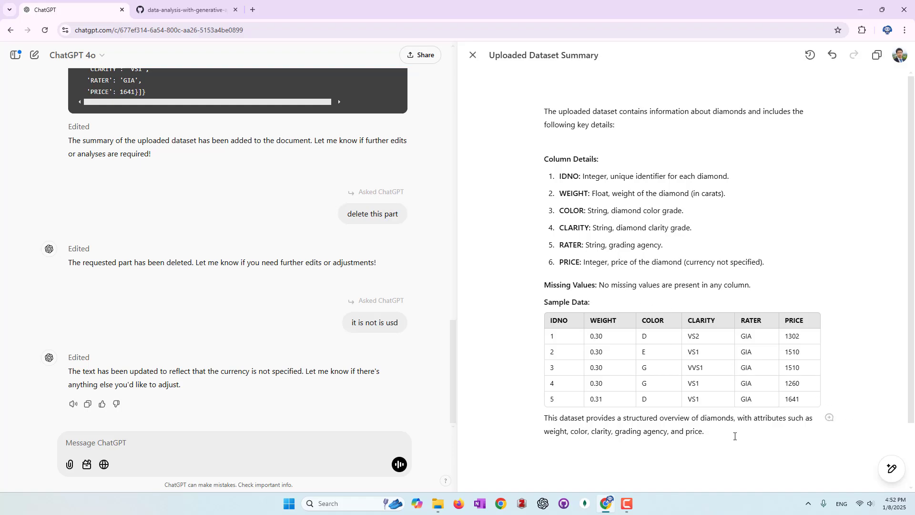
Step: Select everything from Missing Values through the closing dataset paragraph and ask ChatGPT to "remove this part"
left_click_drag(734, 436, 537, 292)
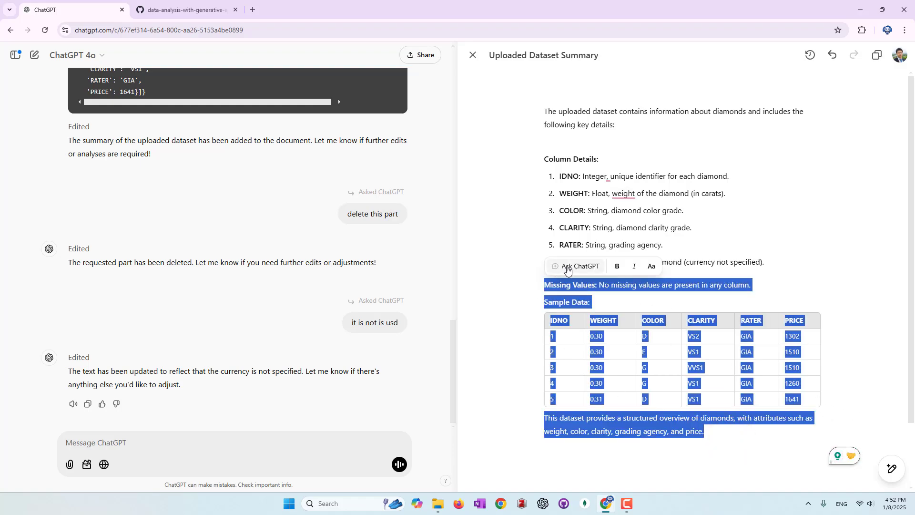
left_click(567, 269)
type("remove")
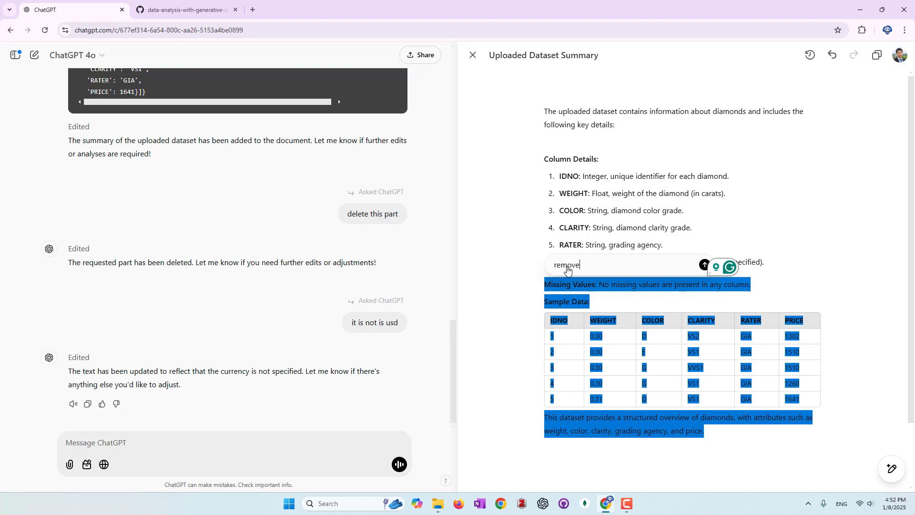
type(" this part")
key("Return")
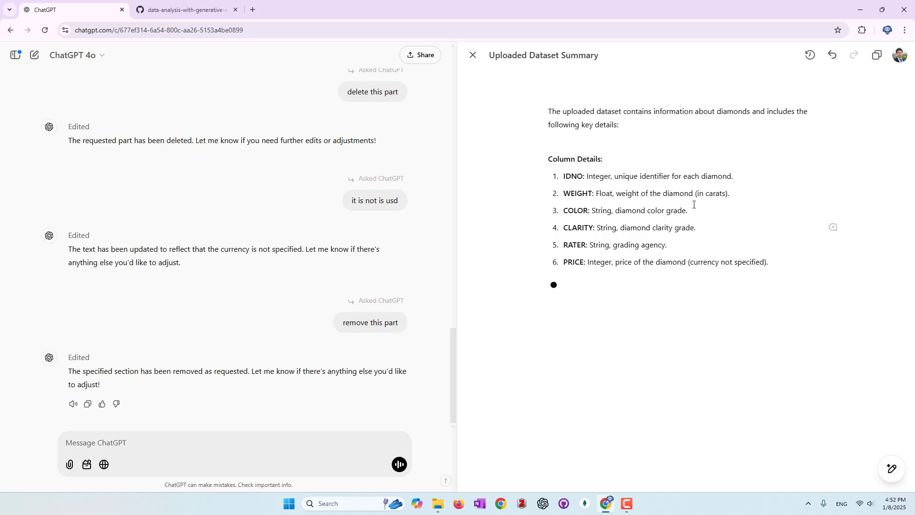
left_click(658, 302)
Step: Show the tracked changes of the canvas document, review the previous version, and return to the latest version with changes hidden
left_click(816, 56)
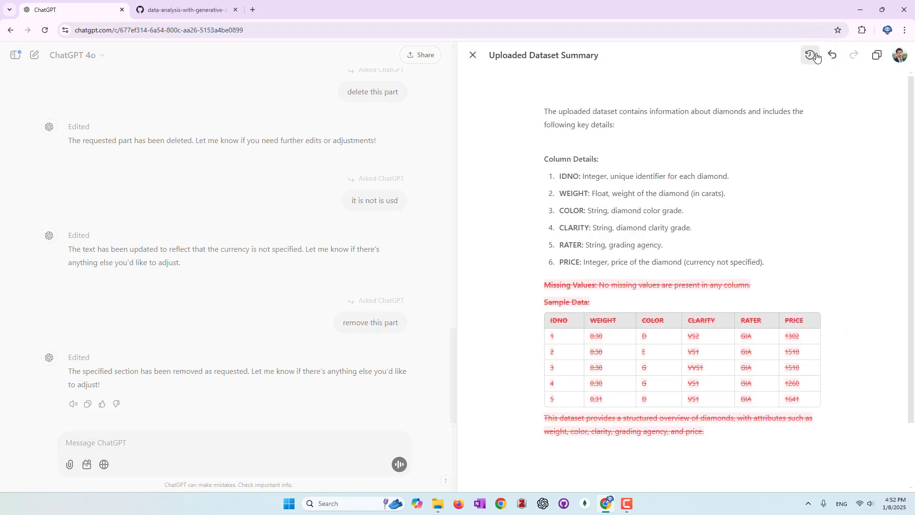
scroll(629, 306, "down", 2)
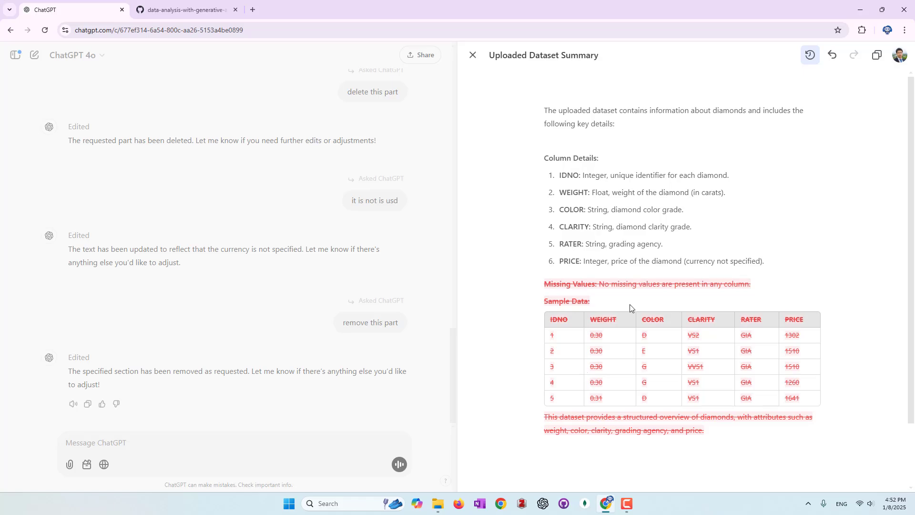
scroll(624, 313, "up", 2)
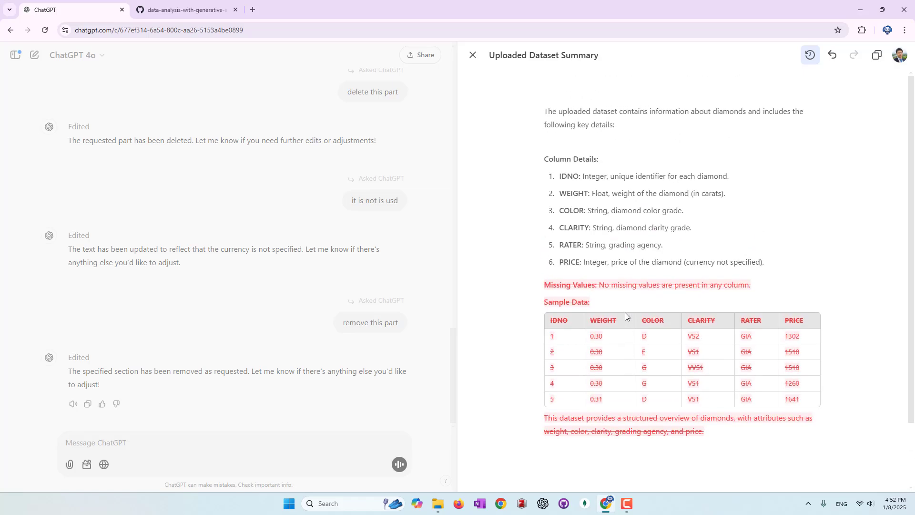
left_click(834, 56)
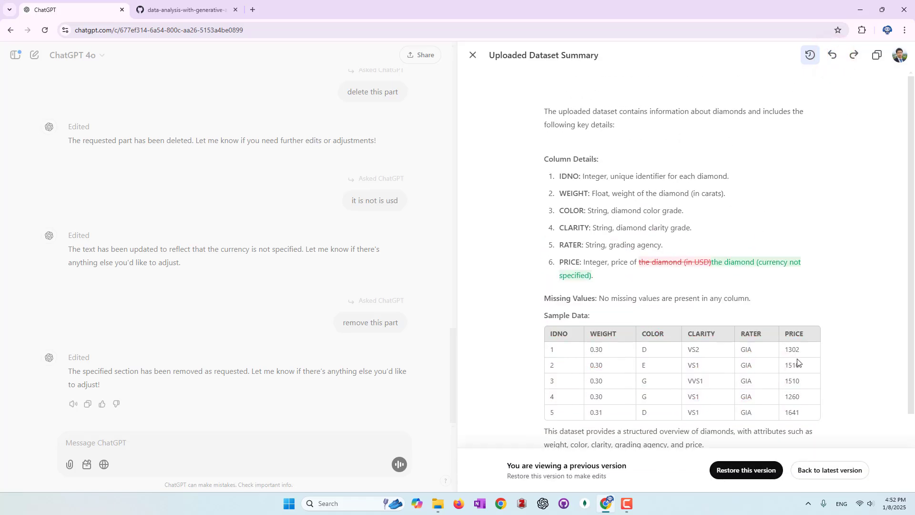
scroll(799, 363, "down", 2)
scroll(799, 362, "down", 1)
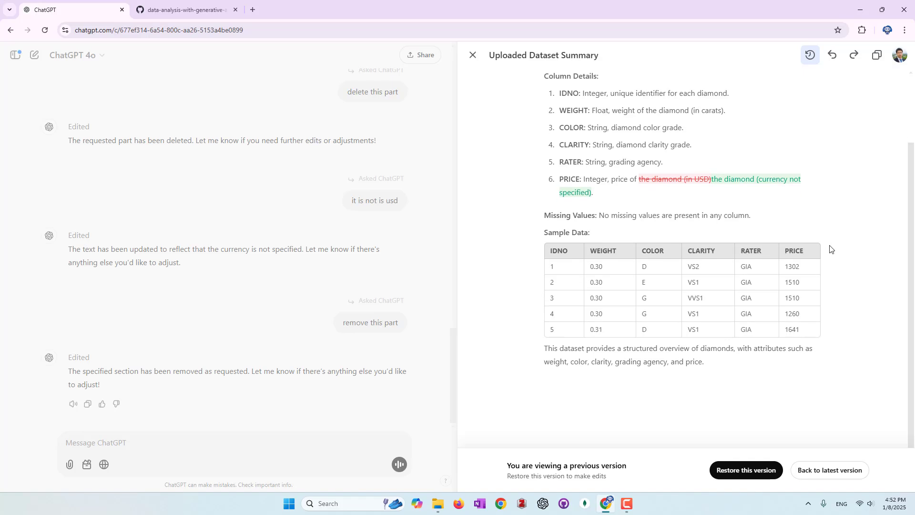
left_click(860, 54)
left_click(810, 61)
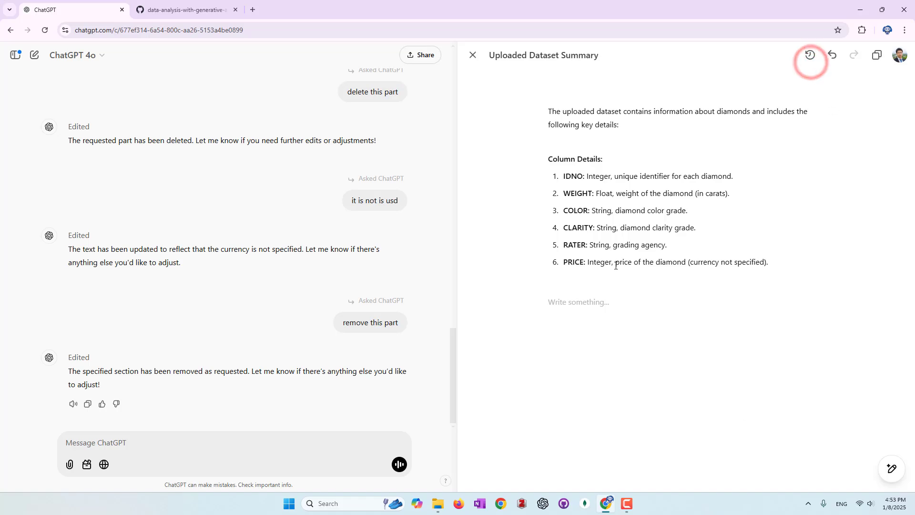
Step: Send the chat prompt "provide a statistical summary of the columns"
left_click(600, 290)
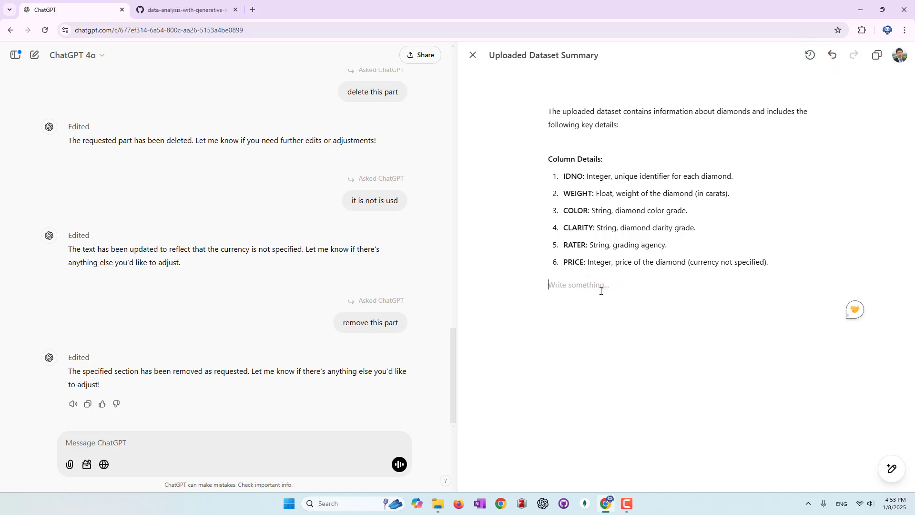
left_click(196, 450)
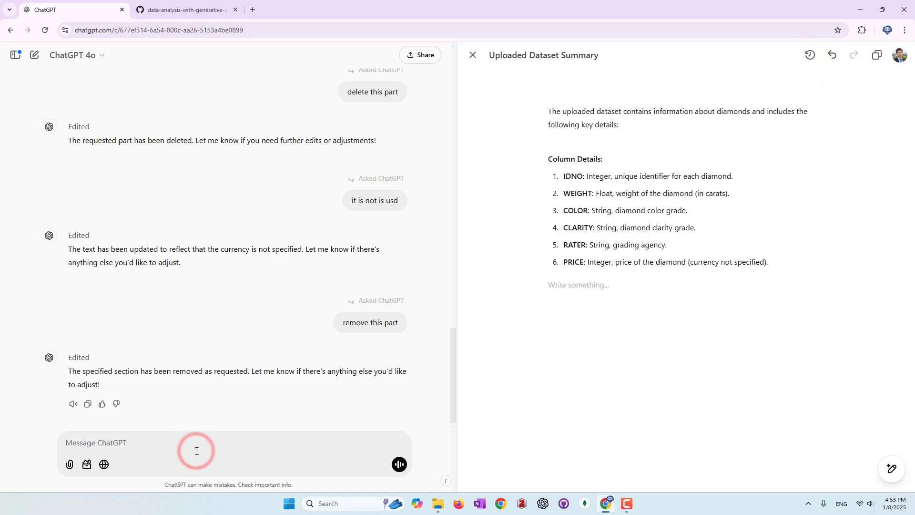
type("proi")
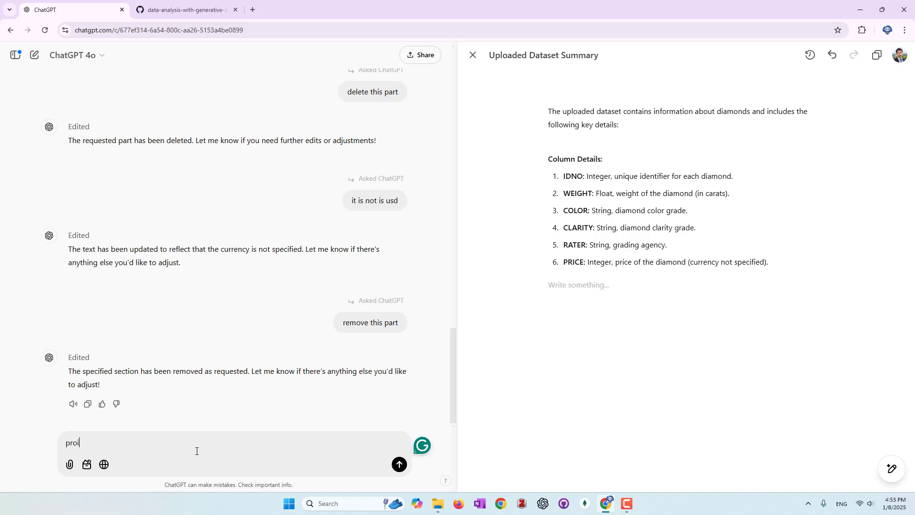
key("BackSpace")
key("BackSpace")
key("BackSpace")
key("BackSpace")
type("mmary of the columns")
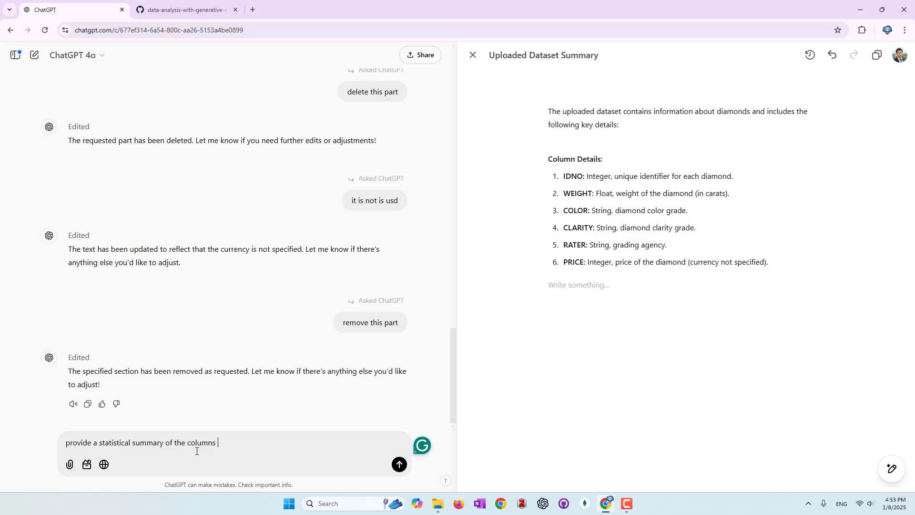
key("Return")
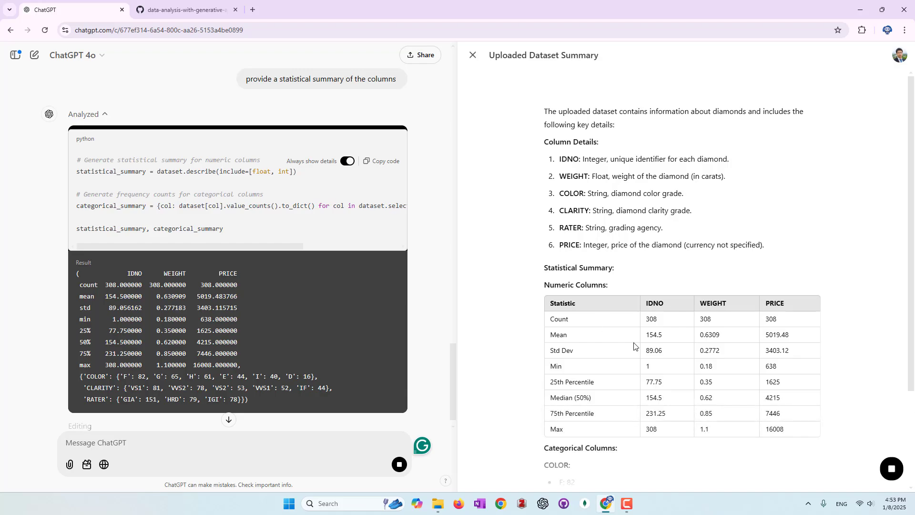
Step: Select the IDNO header in the Numeric Columns table and ask ChatGPT to "delete the idno column"
scroll(633, 347, "down", 3)
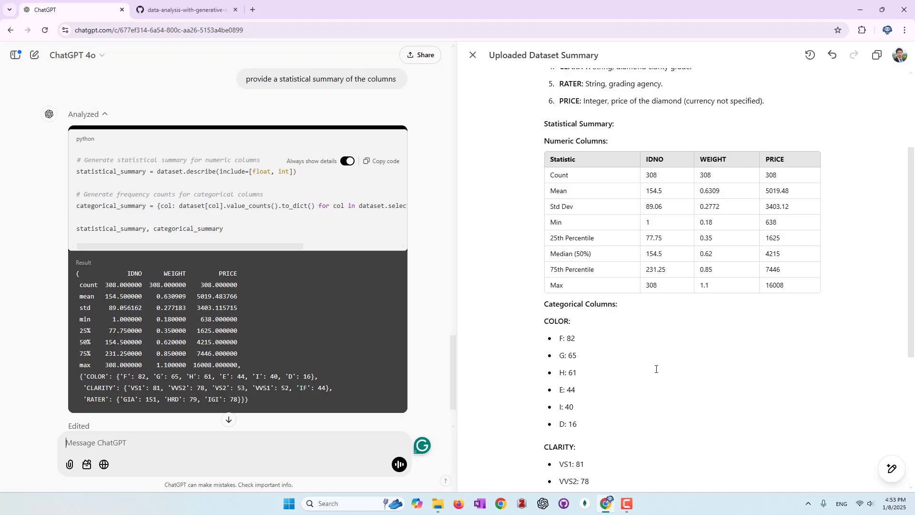
scroll(656, 368, "down", 3)
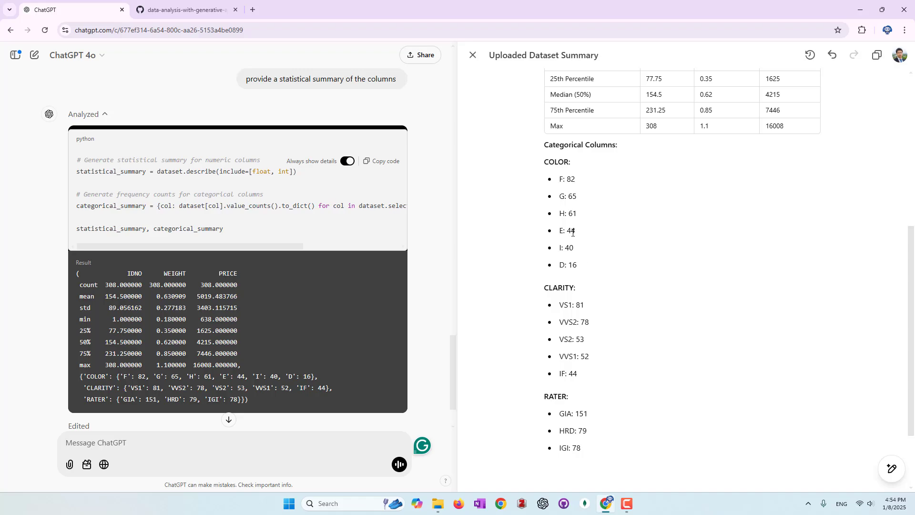
scroll(685, 373, "up", 3)
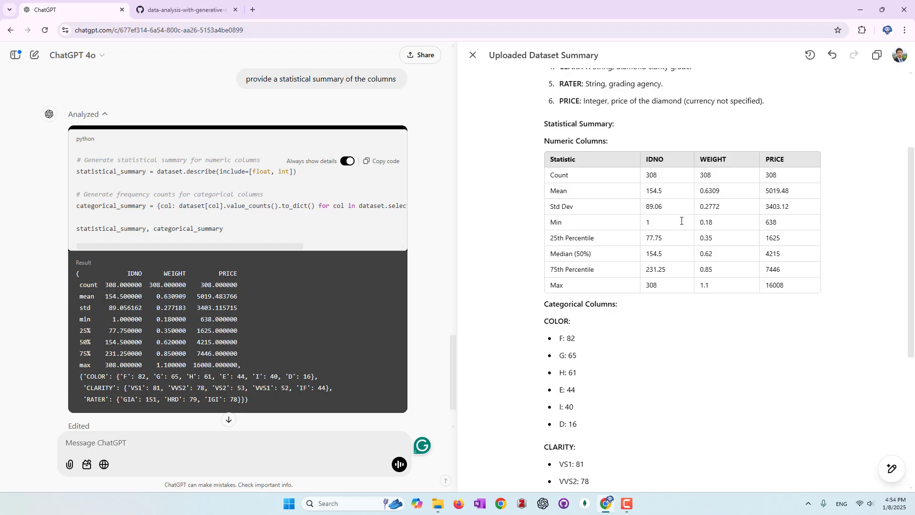
double_click(665, 158)
left_click(669, 146)
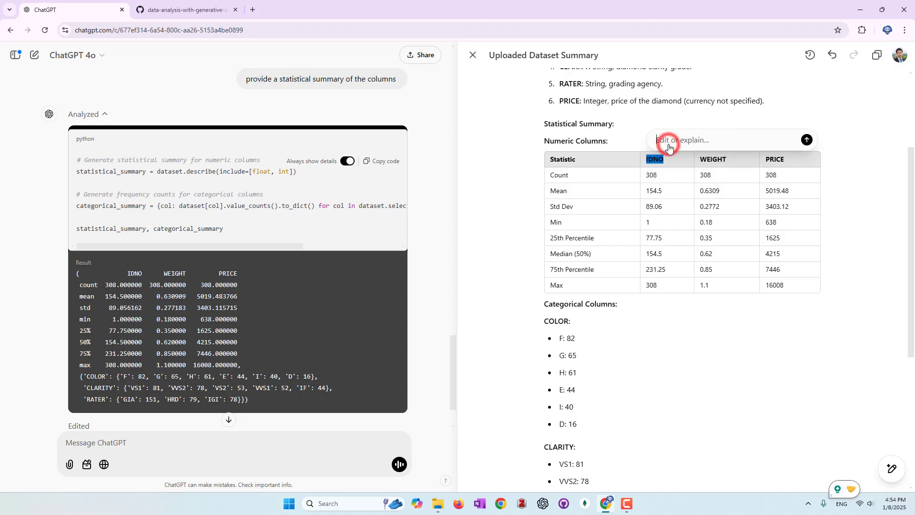
type("delete the")
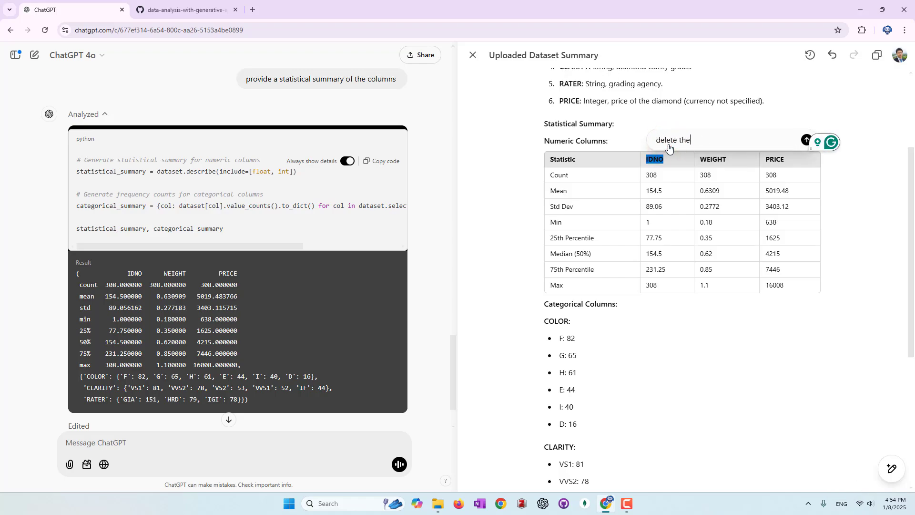
type(" idno col")
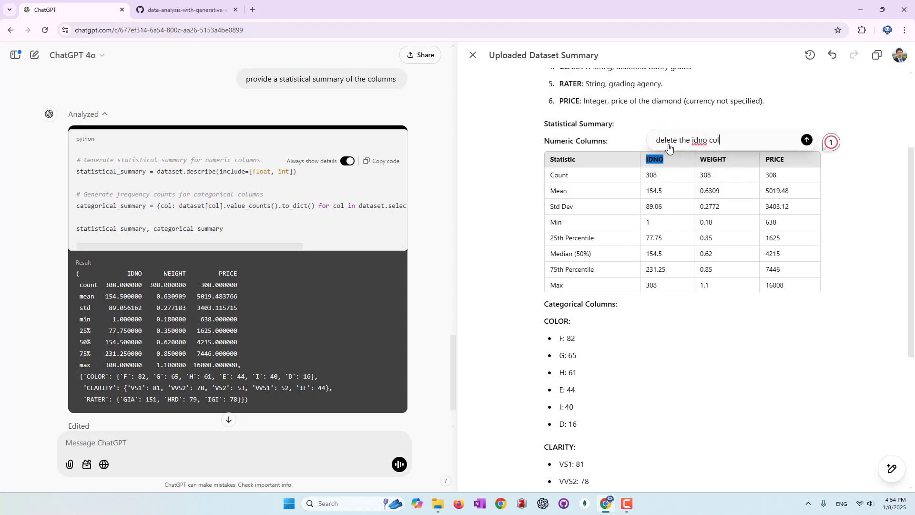
type("umn")
left_click(806, 141)
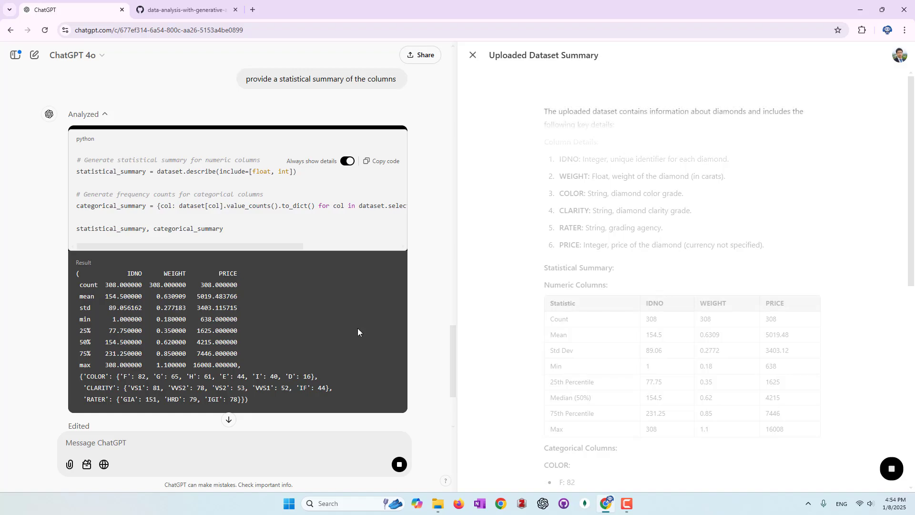
Step: Select the COLOR, CLARITY and RATER lists under Categorical Columns and ask ChatGPT to "use bar charts to display such info"
scroll(279, 342, "down", 3)
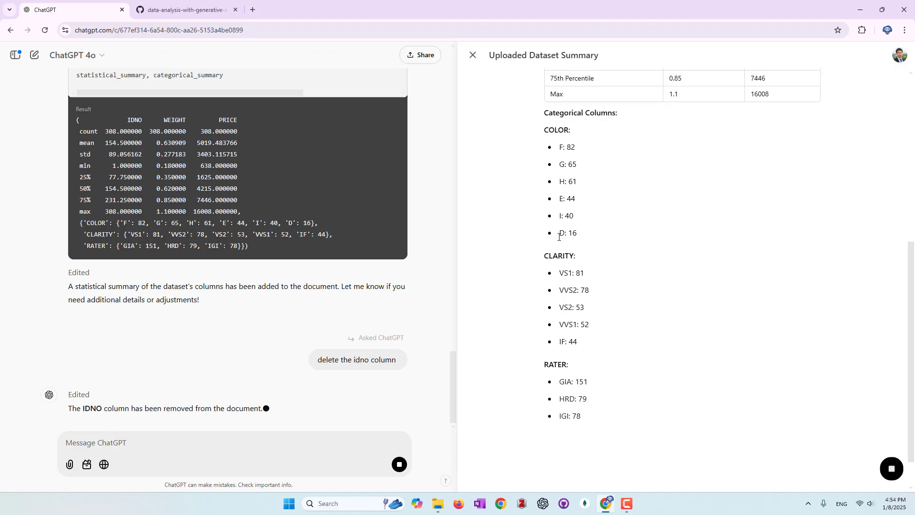
left_click_drag(547, 130, 596, 413)
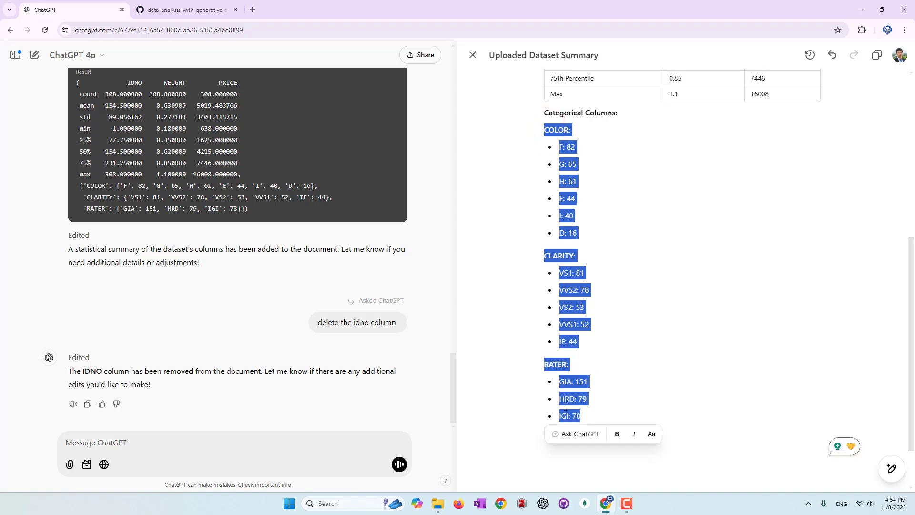
left_click(591, 434)
type("iuser")
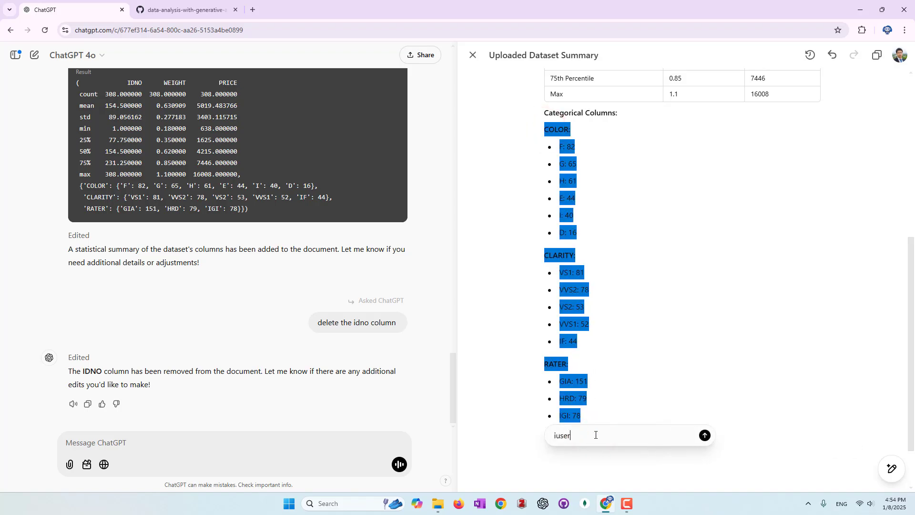
key("BackSpace")
key("BackSpace")
key("BackSpace")
key("BackSpace")
key("BackSpace")
type("use ")
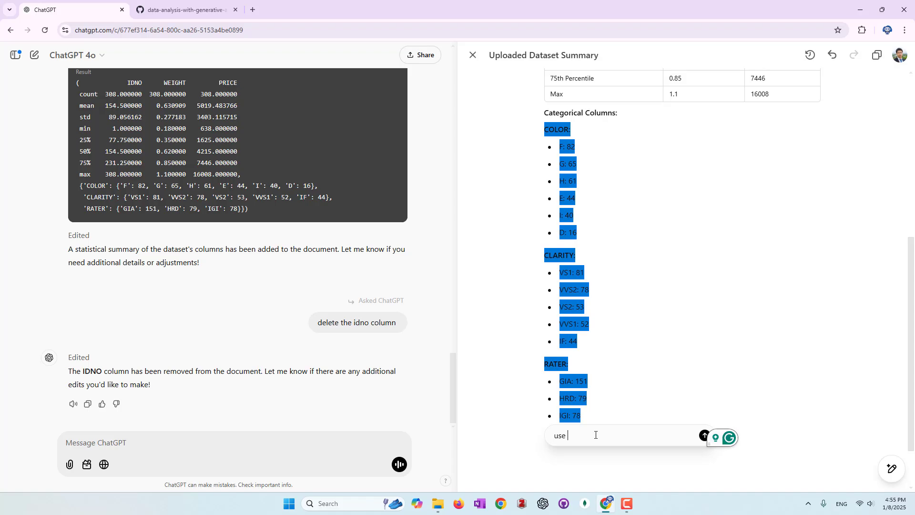
type("barcharts to dips")
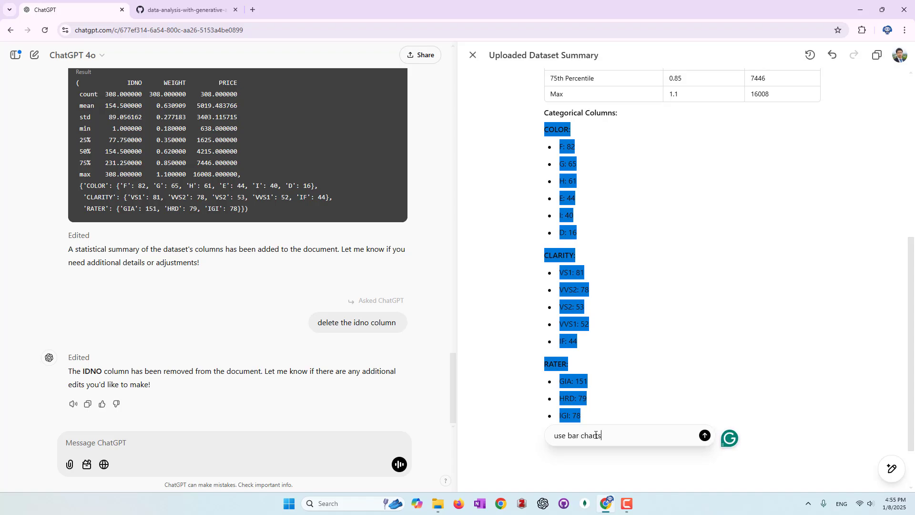
type("lay")
key("BackSpace")
key("BackSpace")
key("BackSpace")
key("BackSpace")
key("BackSpace")
type("spp")
key("BackSpace")
type("lay such info")
left_click(705, 435)
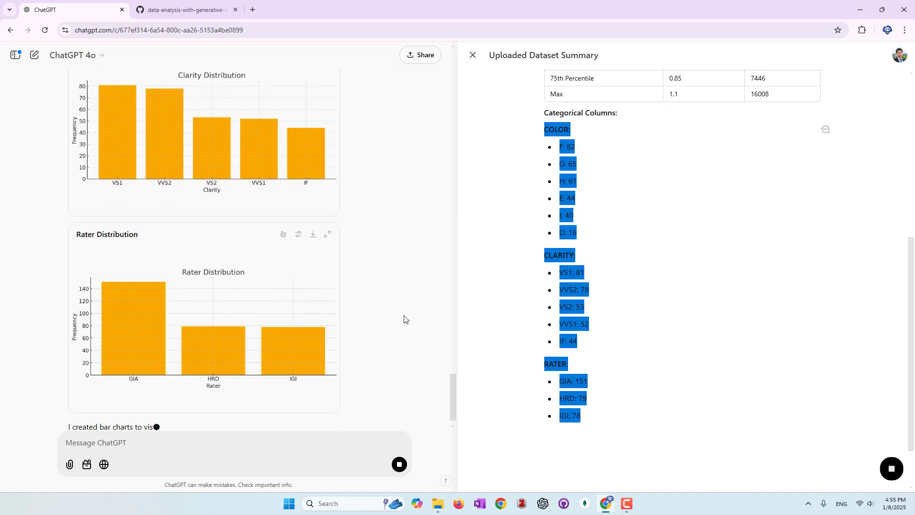
scroll(404, 319, "up", 6)
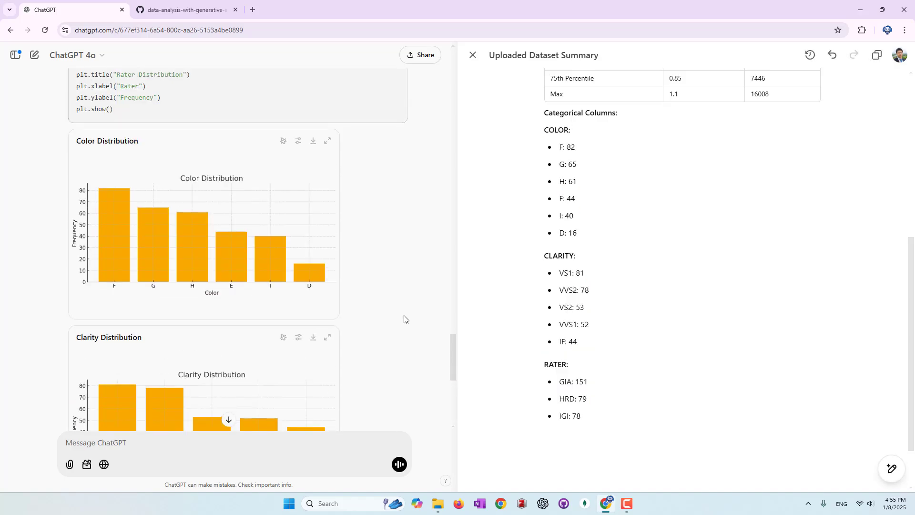
Step: Send a chat prompt asking ChatGPT to include those charts in the summary
scroll(384, 286, "down", 7)
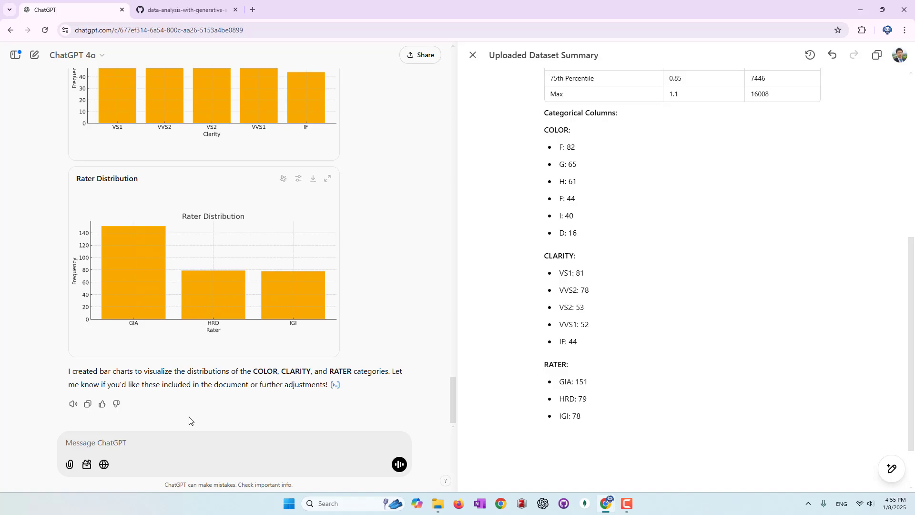
left_click(212, 444)
left_click(313, 452)
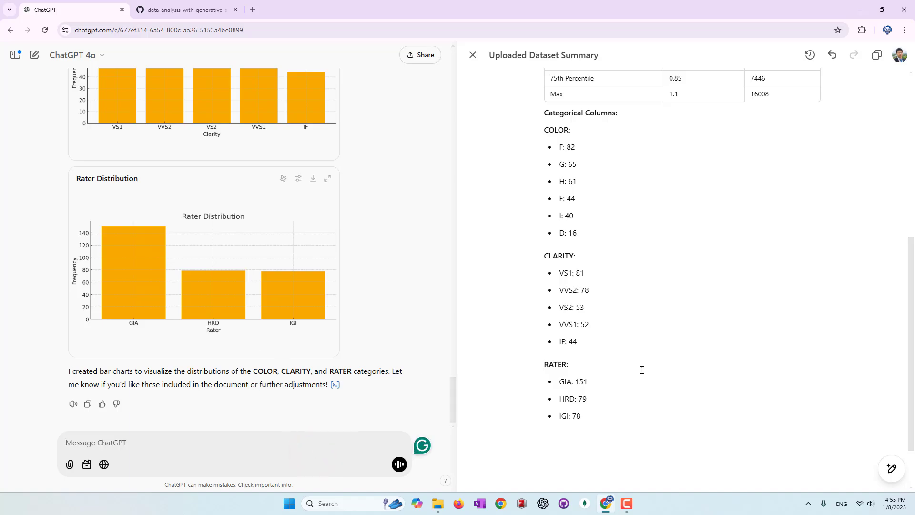
left_click(204, 446)
type("inl")
key("BackSpace")
key("BackSpace")
key("BackSpace")
type("inlcude thsoe ")
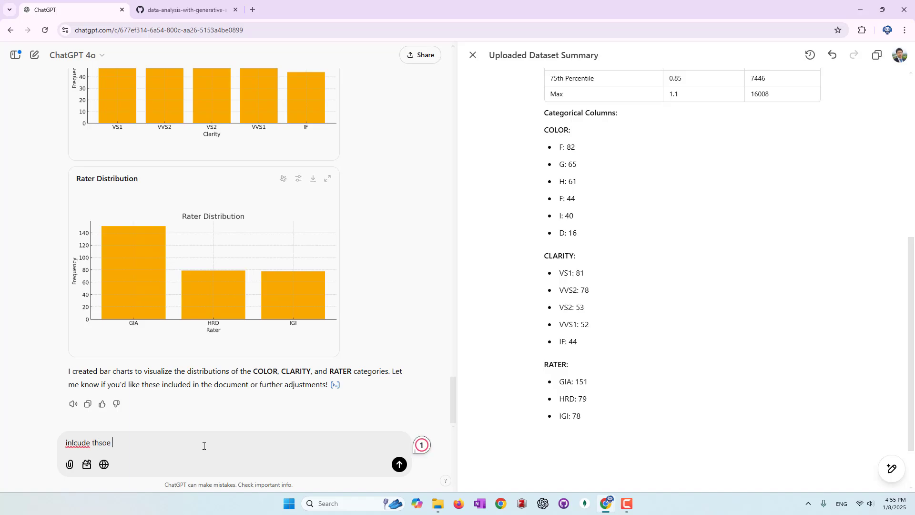
type("cha")
type("rts in the summary")
key("Return")
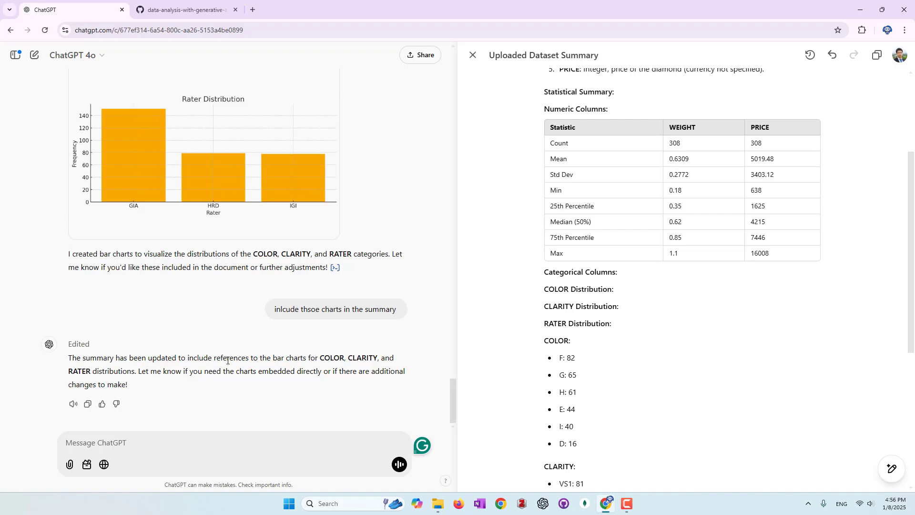
Step: Show the latest tracked changes under Categorical Columns in the canvas document and hide them again
left_click(810, 54)
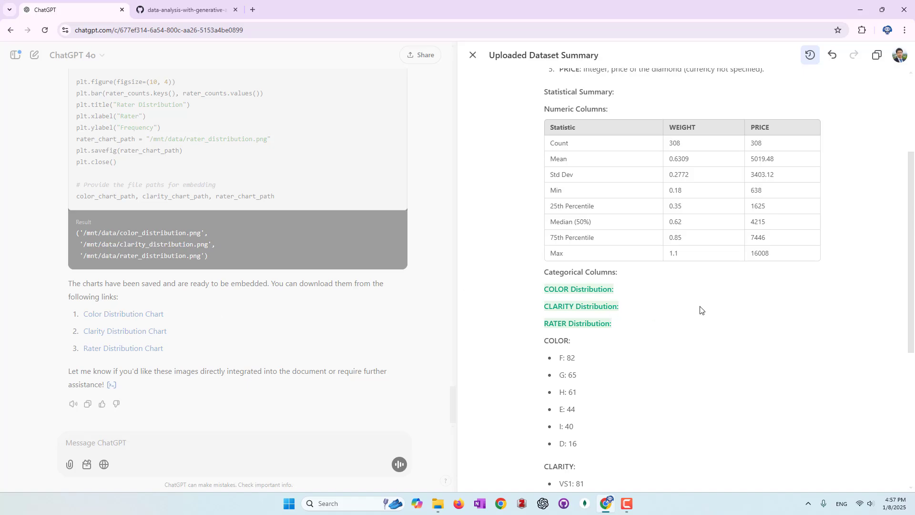
left_click(811, 60)
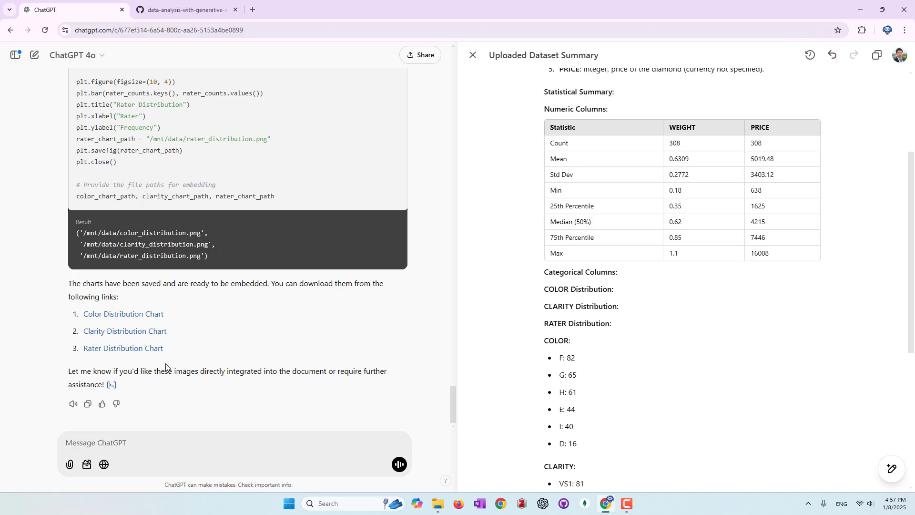
Step: Select the COLOR, CLARITY and RATER value lists under Categorical Columns and ask ChatGPT to "remove those info"
scroll(658, 347, "down", 3)
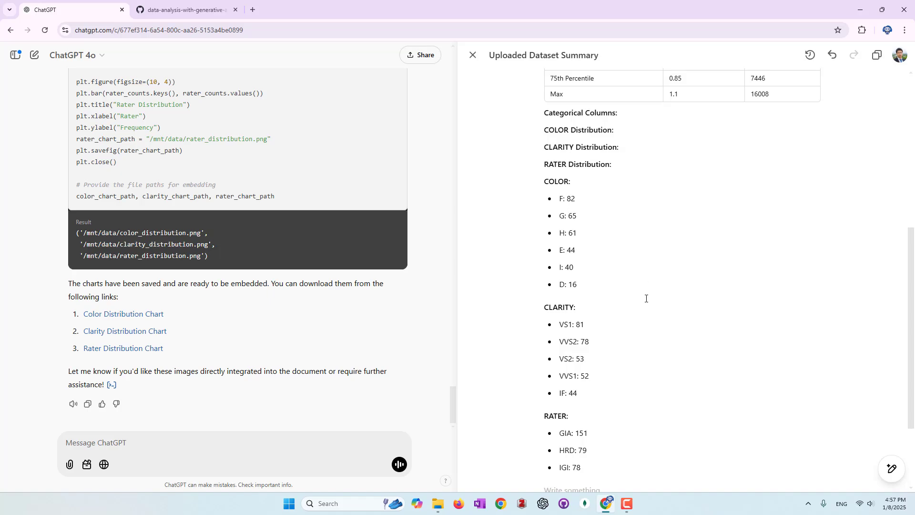
scroll(636, 392, "down", 2)
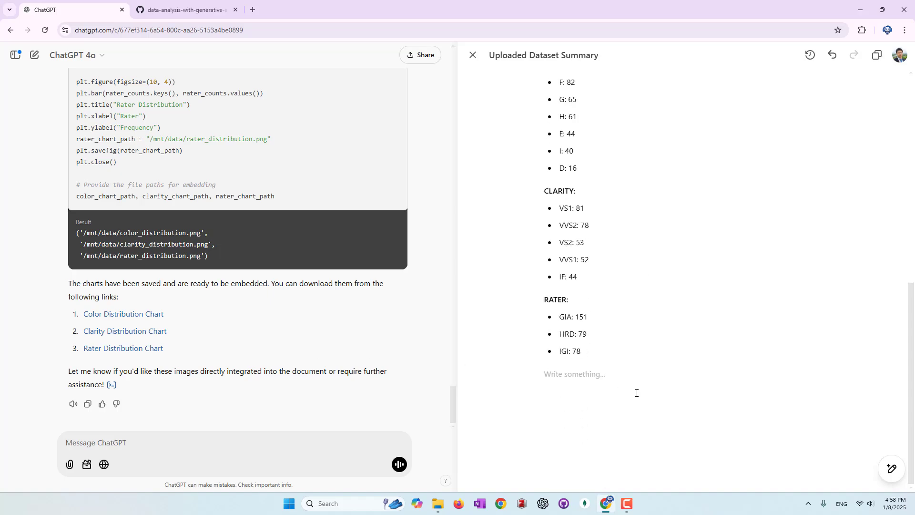
left_click_drag(589, 352, 537, 234)
scroll(549, 292, "up", 3)
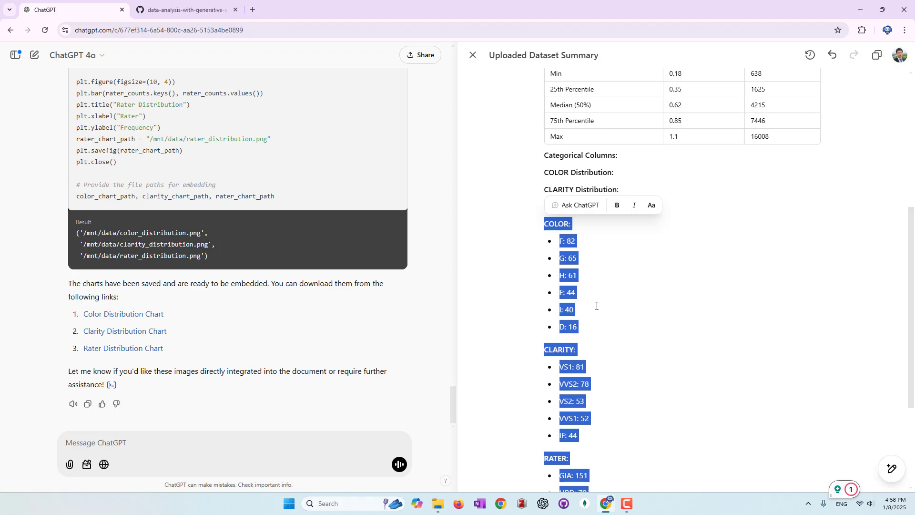
left_click(581, 204)
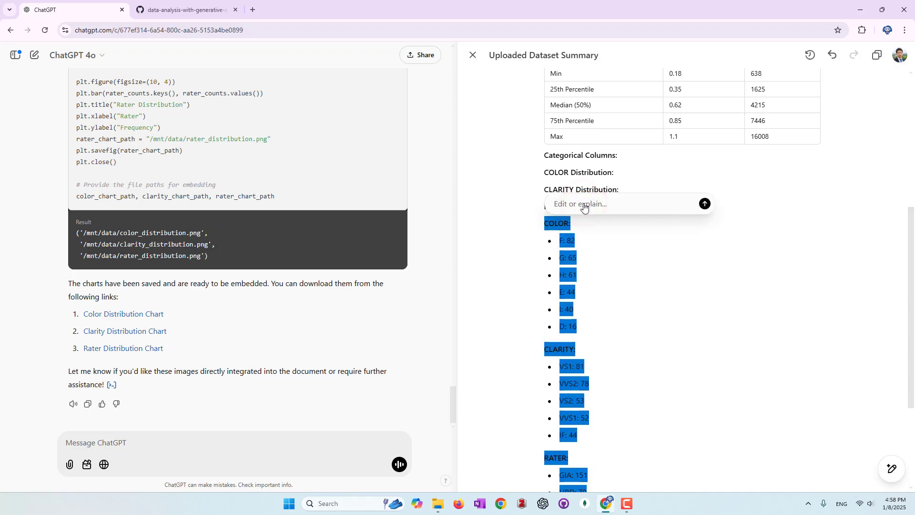
type("remove thos")
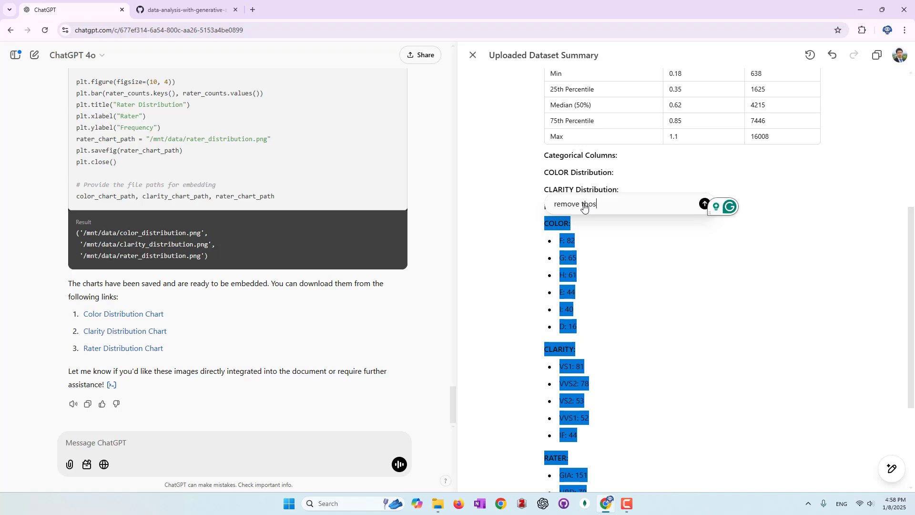
type("e info")
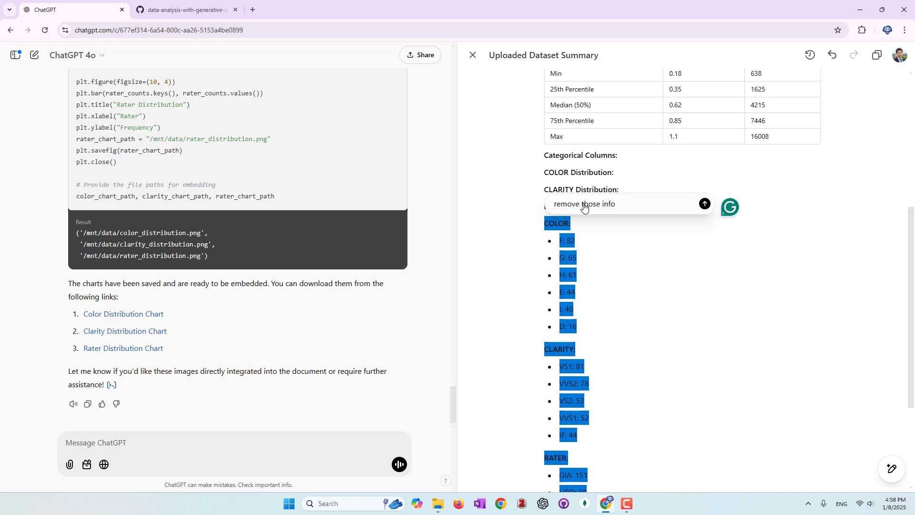
left_click(706, 204)
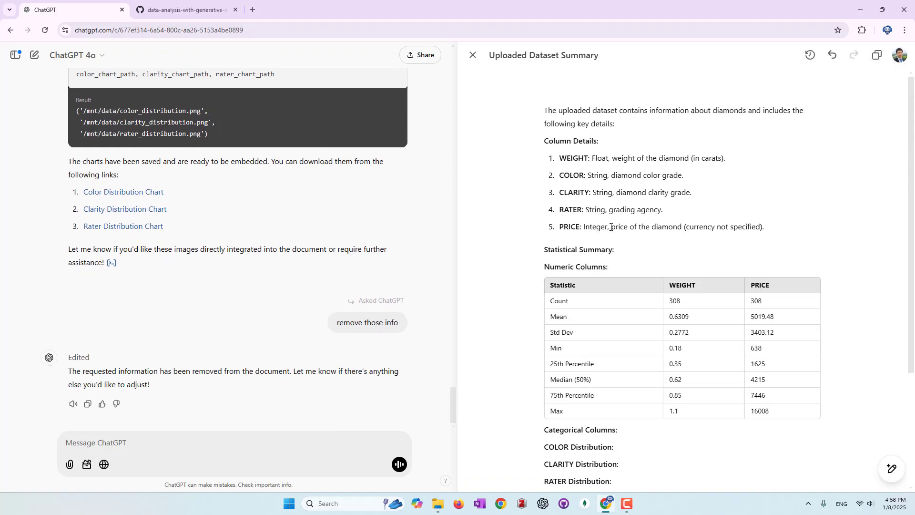
Step: Delete the leftover empty bullet below the RATER Distribution heading in the canvas document
scroll(610, 226, "down", 3)
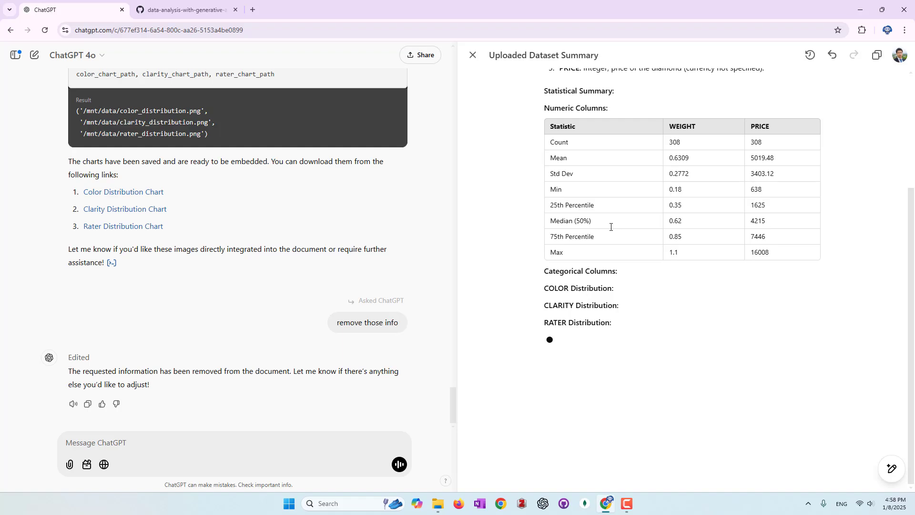
left_click(585, 340)
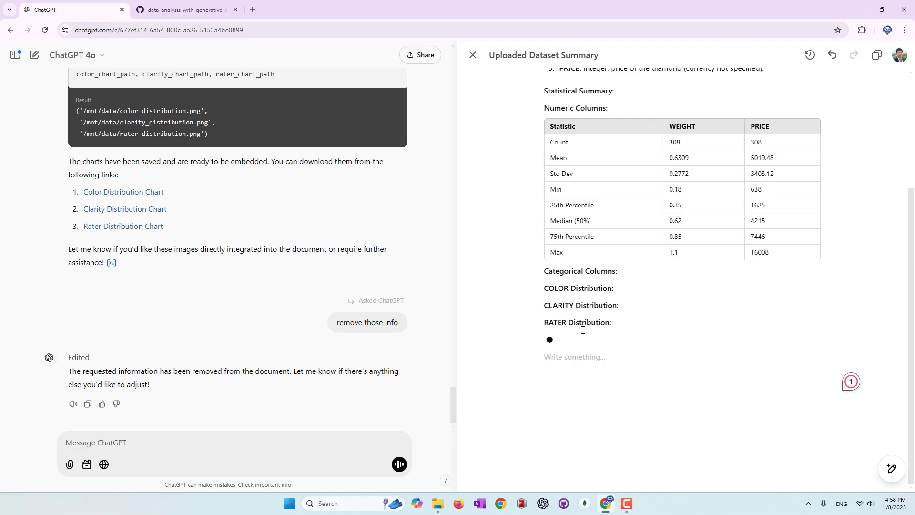
scroll(227, 333, "up", 15)
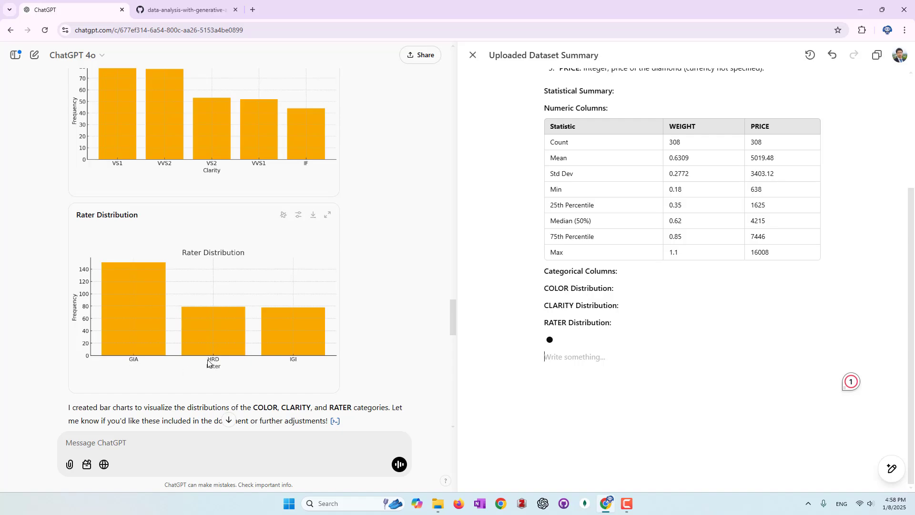
left_click(590, 361)
type("search onl")
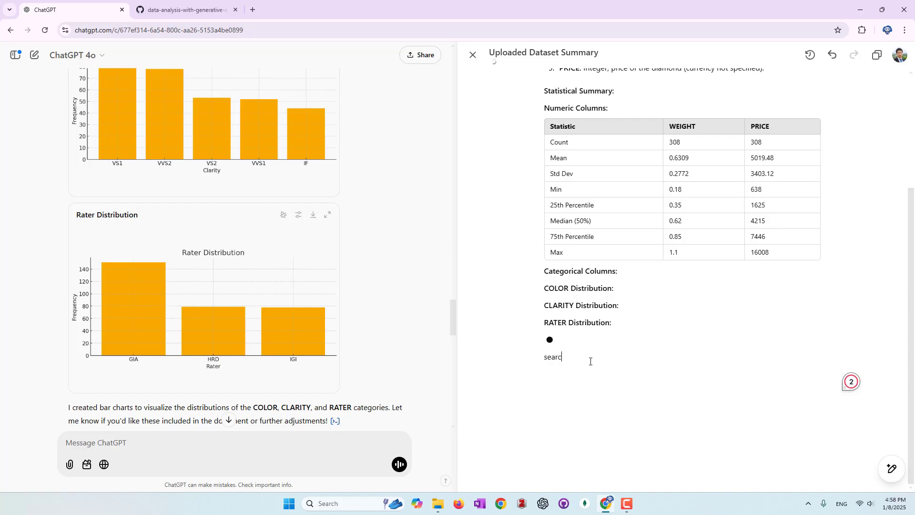
key("BackSpace")
key("BackSpace")
key("BackSpace")
key("BackSpace")
key("BackSpace")
key("BackSpace")
key("BackSpace")
key("BackSpace")
Step: Send the chat prompt "search online for more info on the raters in the dataset, and add a footnote to briefly introduce those raters"
left_click(267, 456)
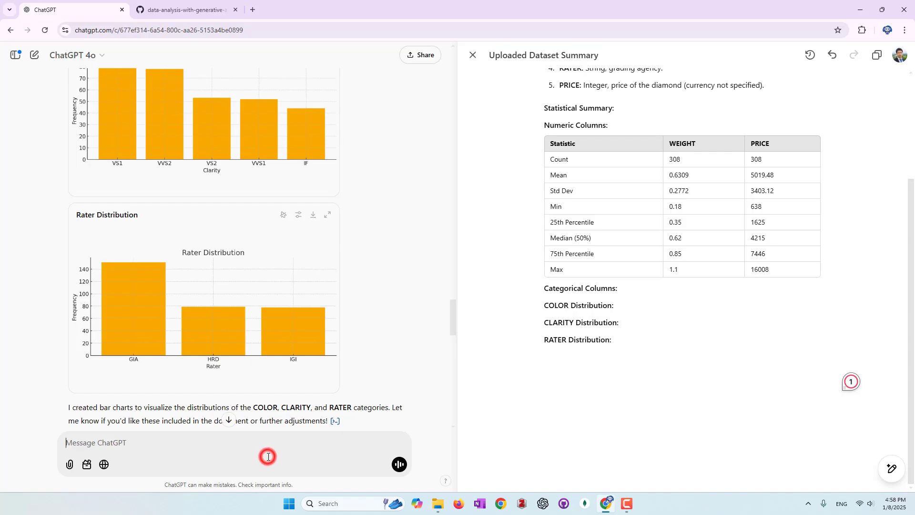
type("search online ")
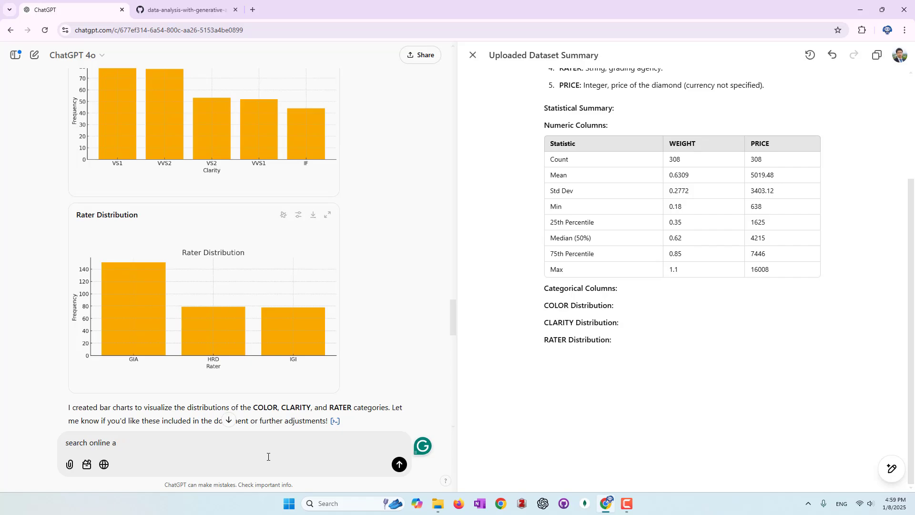
type("for more info of the raters in the dataset, and add a footnote to")
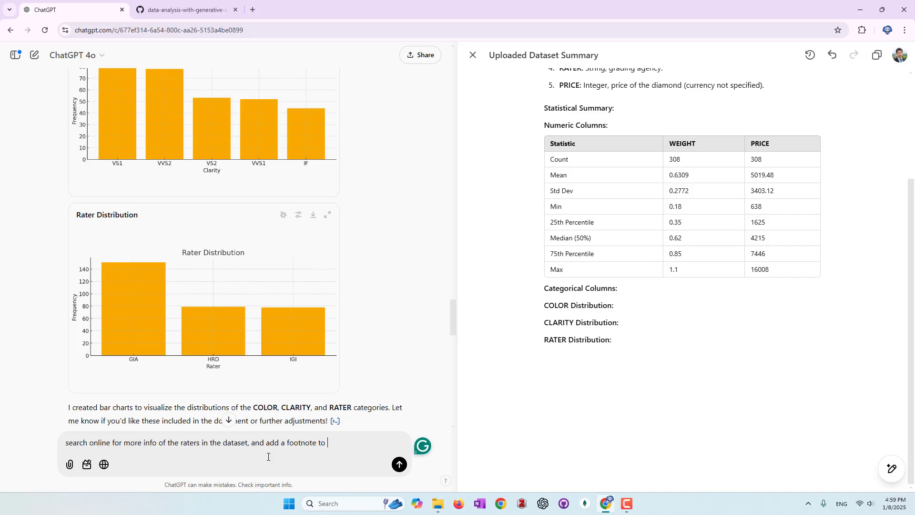
type("intro")
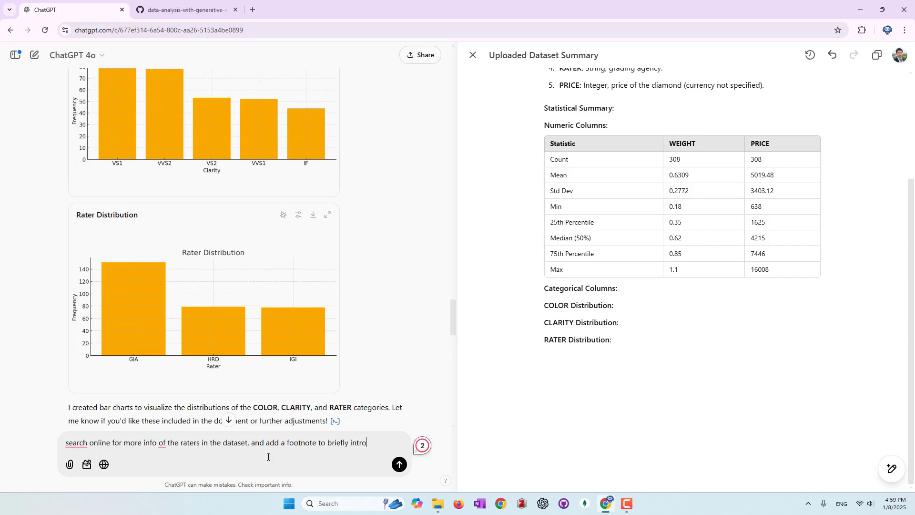
type("duce thsoe raters")
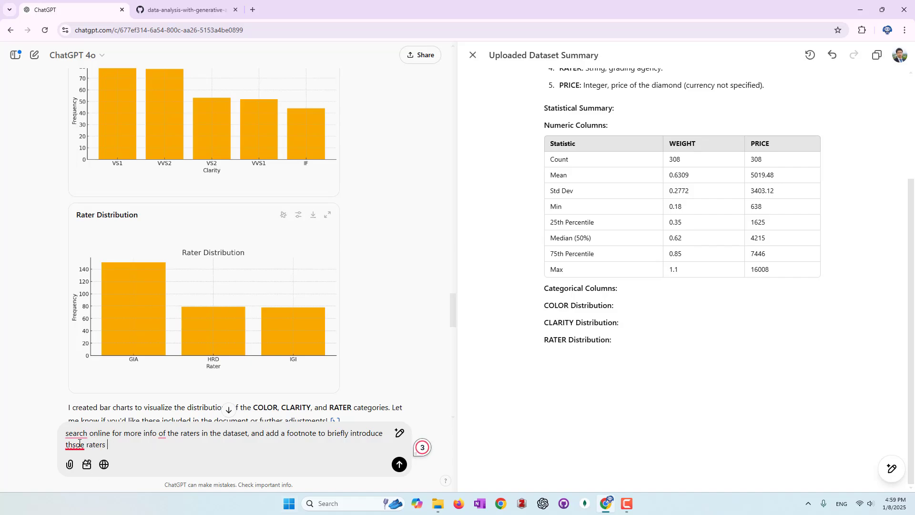
mouse_move(77, 445)
left_click(106, 380)
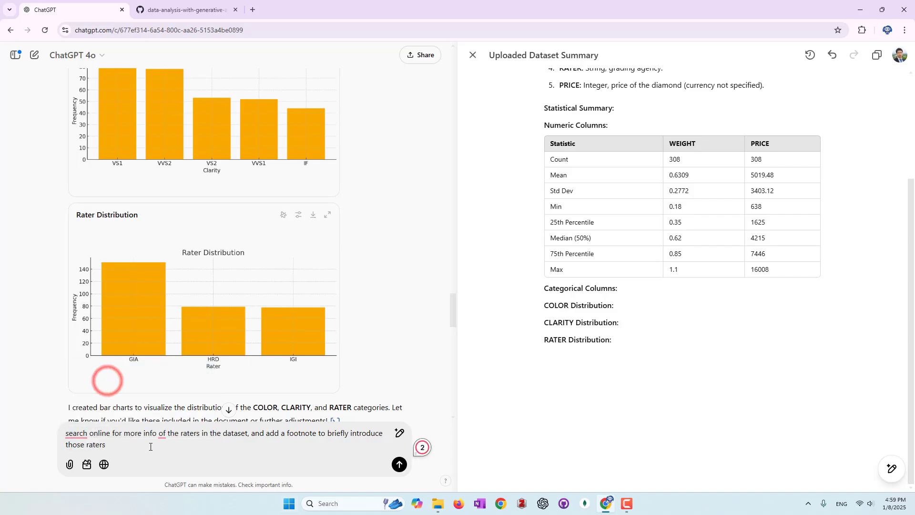
mouse_move(162, 436)
left_click(191, 384)
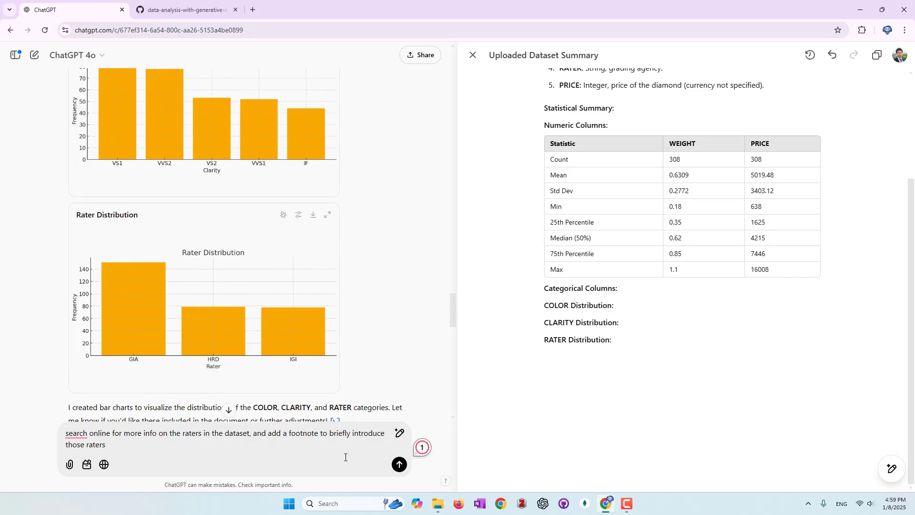
left_click(399, 464)
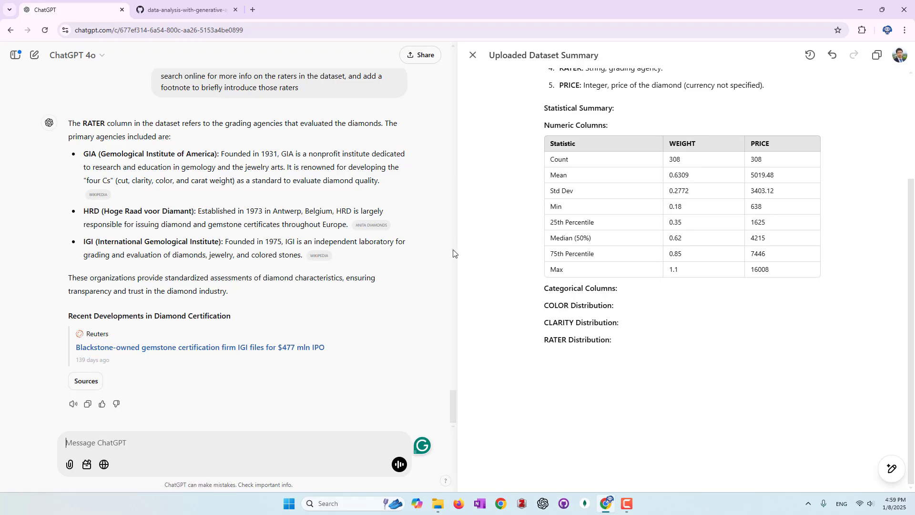
Step: Reuse the footnote part of the previous prompt and send it as "add a footnote to briefly introduce those raters"
mouse_move(320, 258)
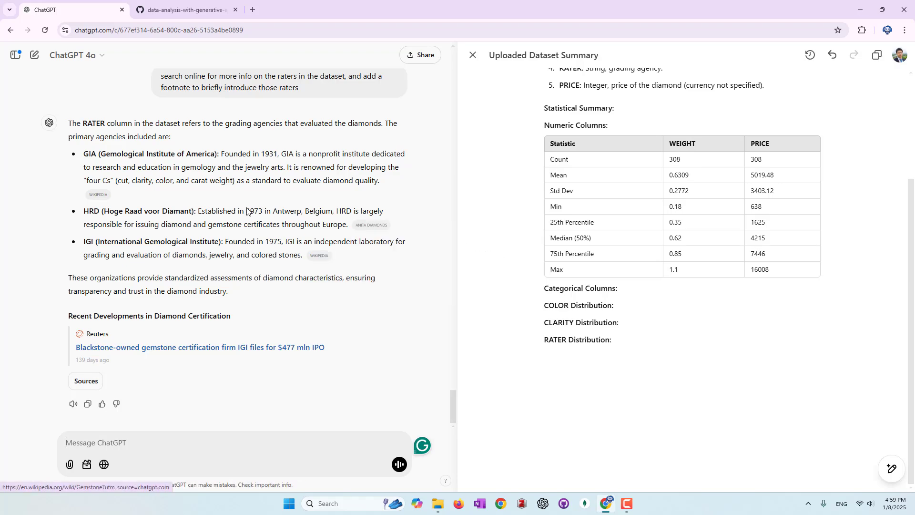
scroll(284, 209, "up", 3)
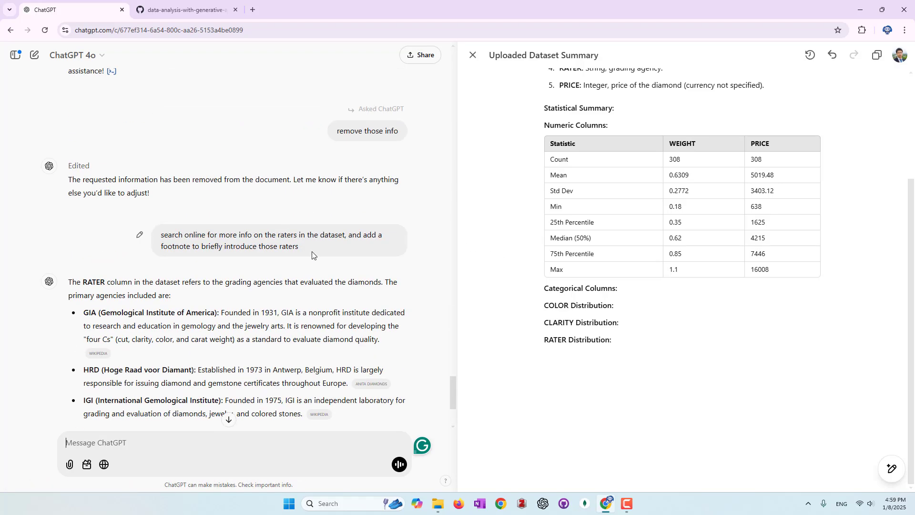
left_click_drag(305, 244, 350, 235)
key("ctrl+c")
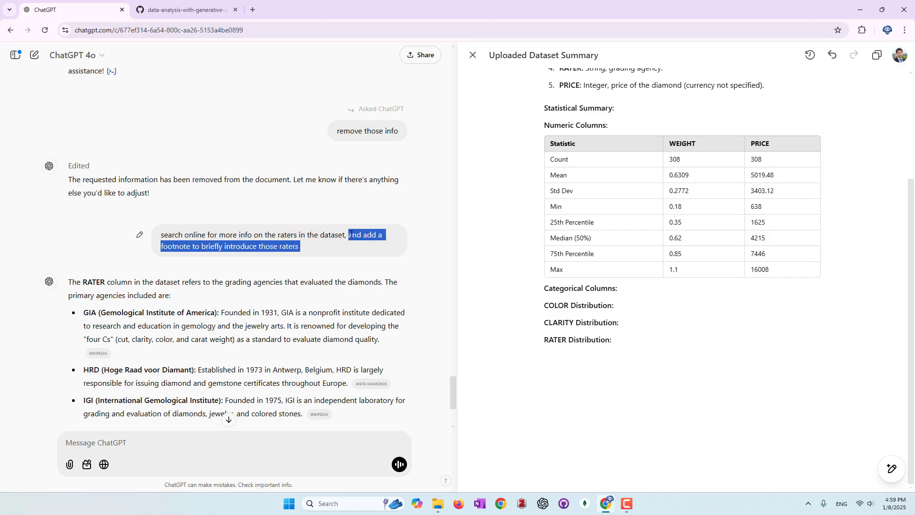
scroll(354, 260, "down", 3)
left_click(223, 450)
key("ctrl+v")
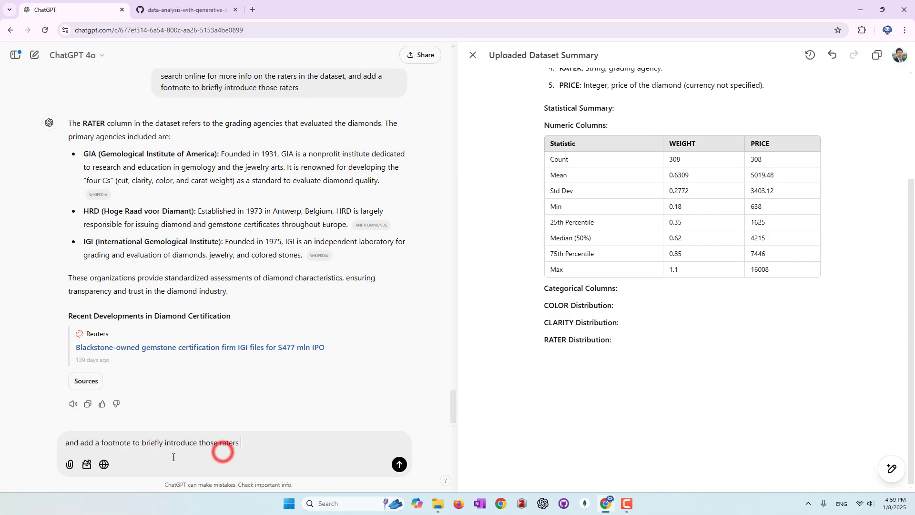
double_click(73, 444)
key("BackSpace")
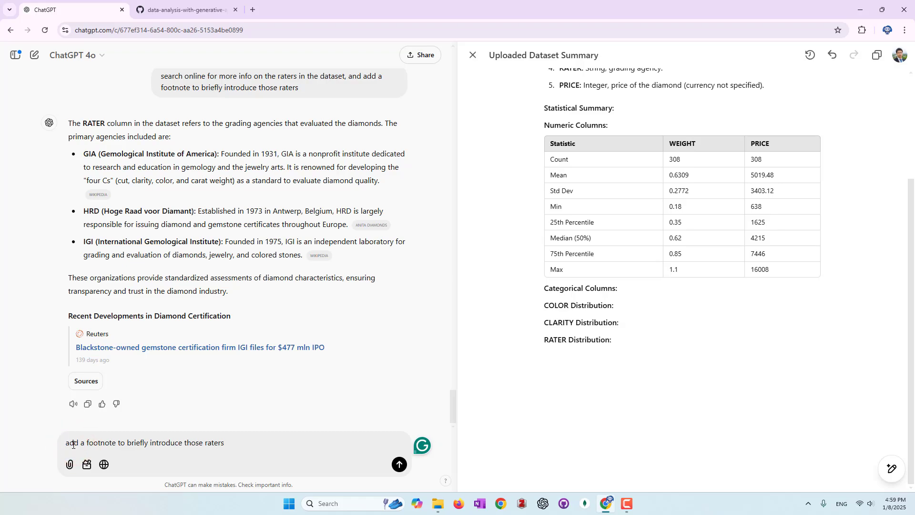
left_click(400, 464)
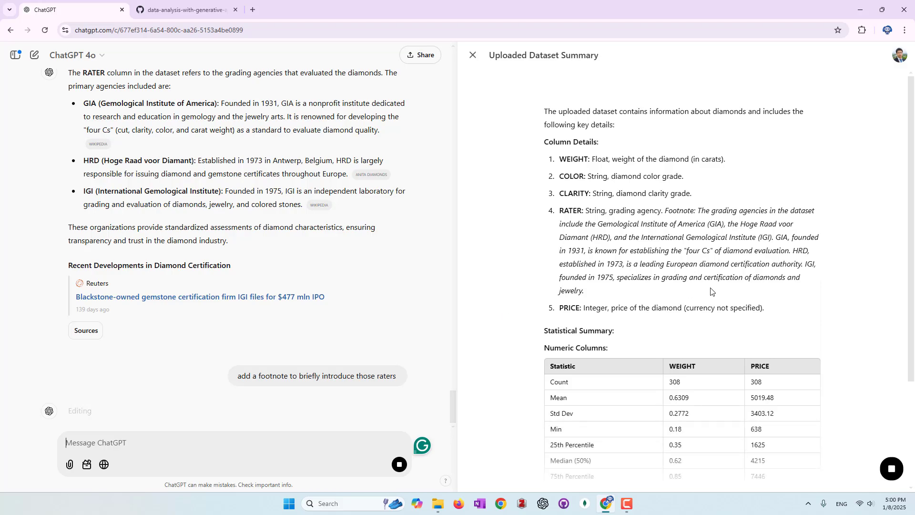
Step: Review the updated canvas document, from the RATER footnote in Column Details down to the Categorical Columns headings
scroll(714, 283, "down", 4)
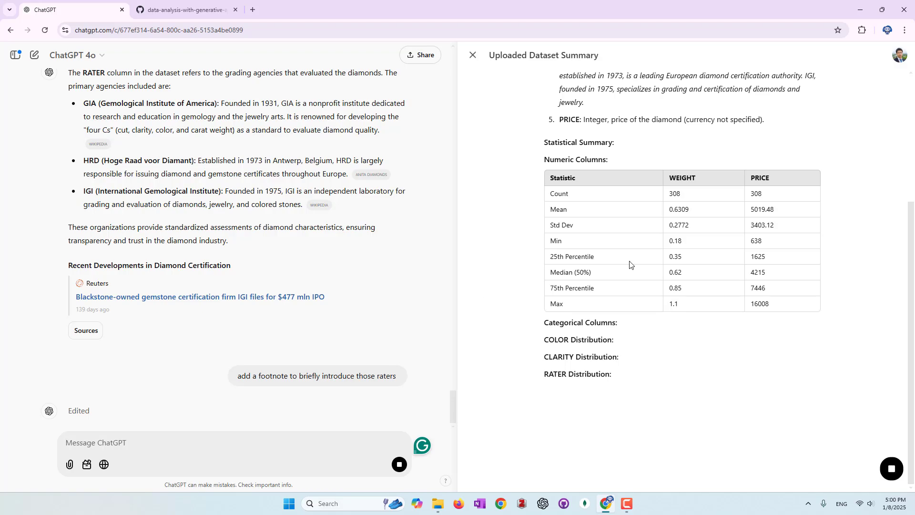
scroll(629, 264, "up", 3)
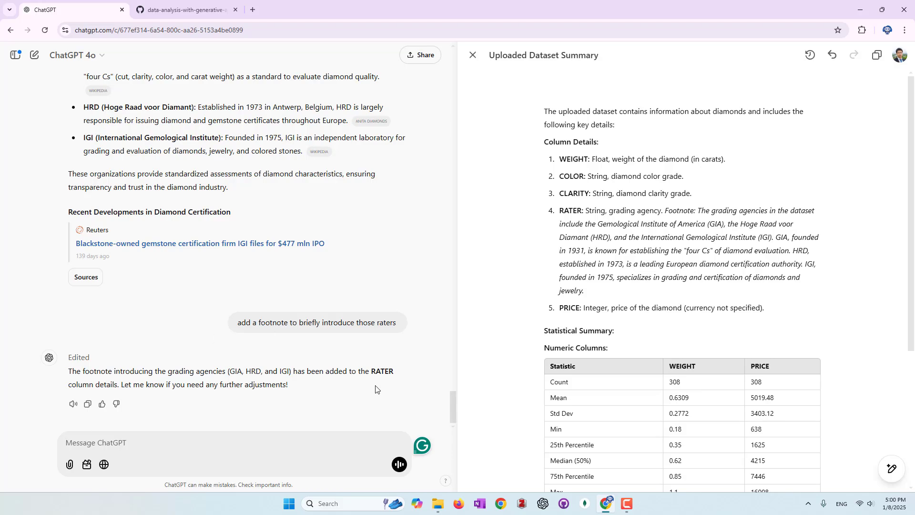
scroll(751, 320, "down", 3)
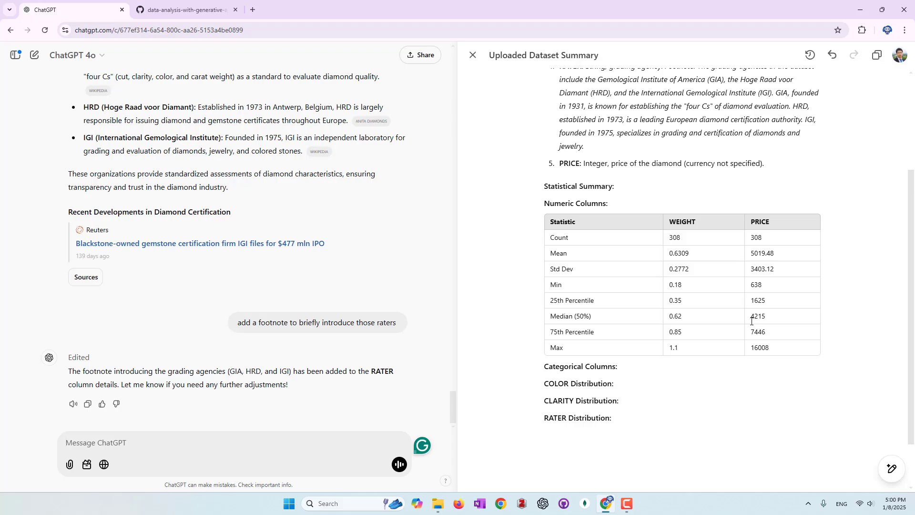
scroll(752, 321, "up", 3)
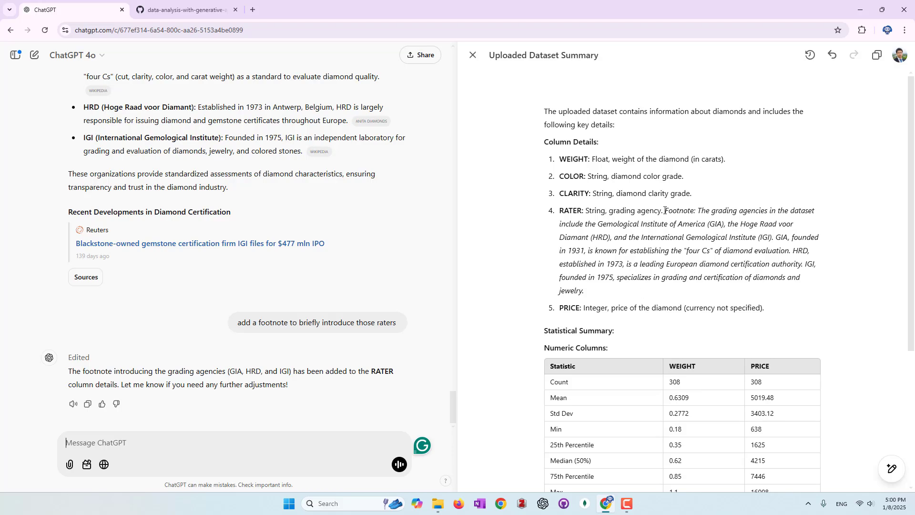
Step: Select the RATER footnote text in the canvas and send the targeted edit request "place the footnote to the bottom of the summary"
left_click_drag(664, 211, 614, 285)
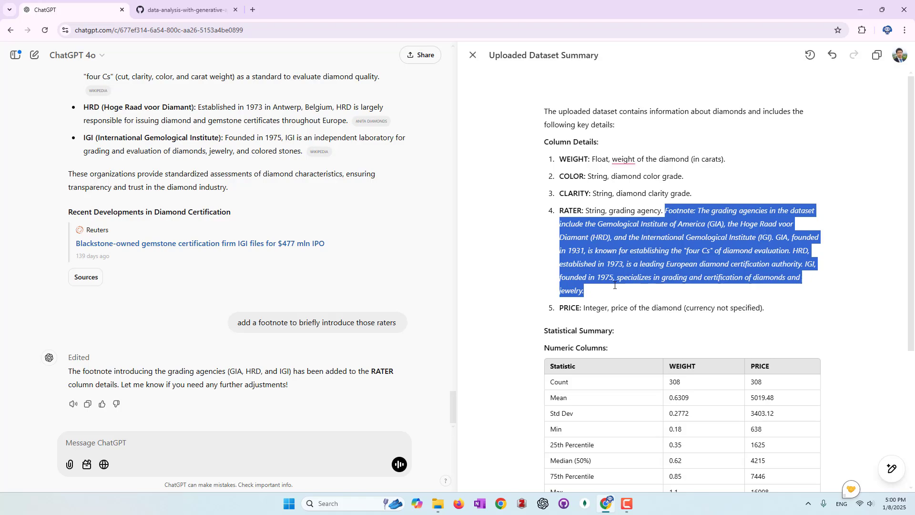
left_click(572, 310)
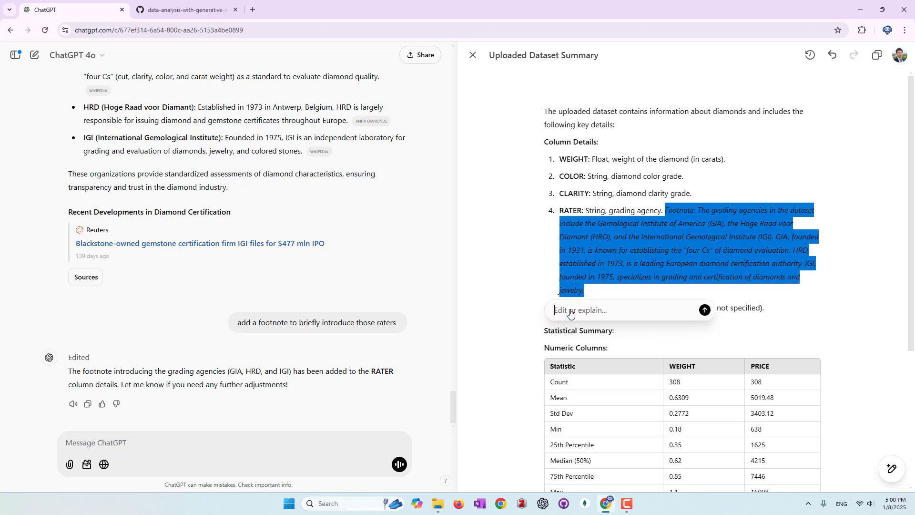
type("place")
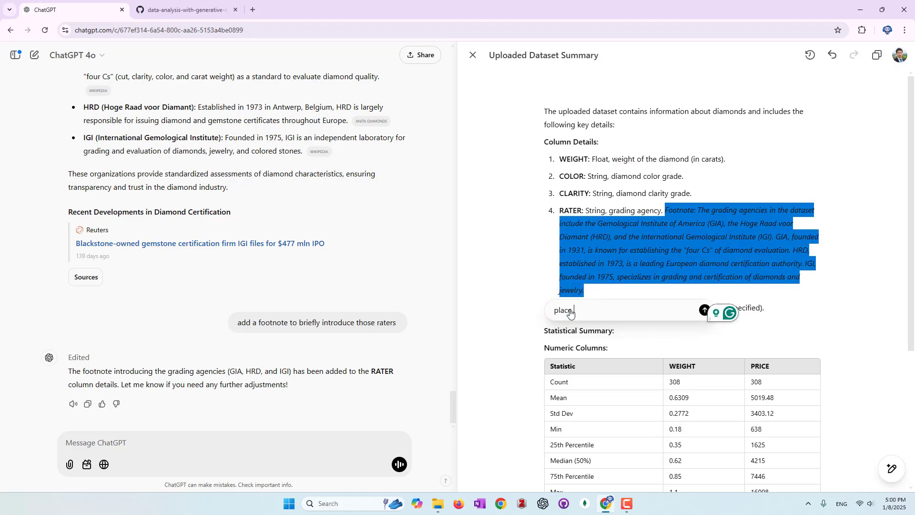
type(" the footenot")
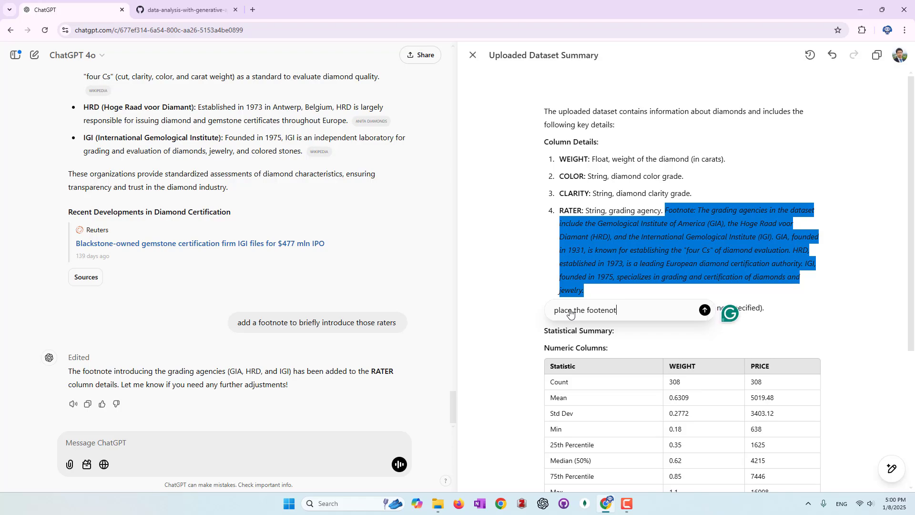
type("e to the bottom ")
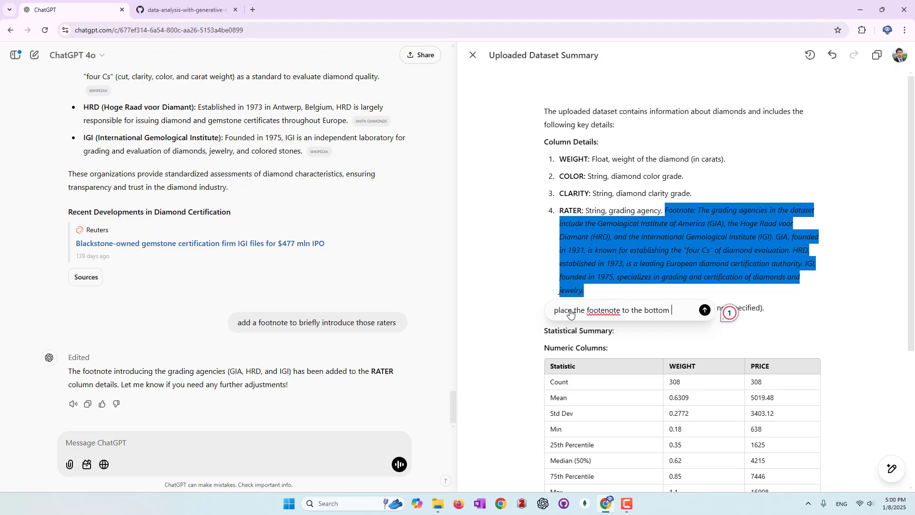
type("of the summary")
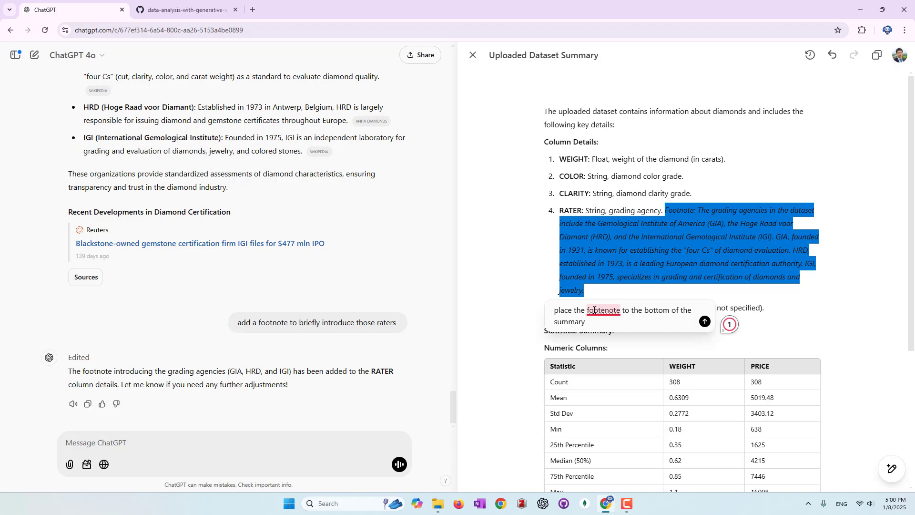
mouse_move(612, 315)
left_click(617, 343)
left_click(704, 322)
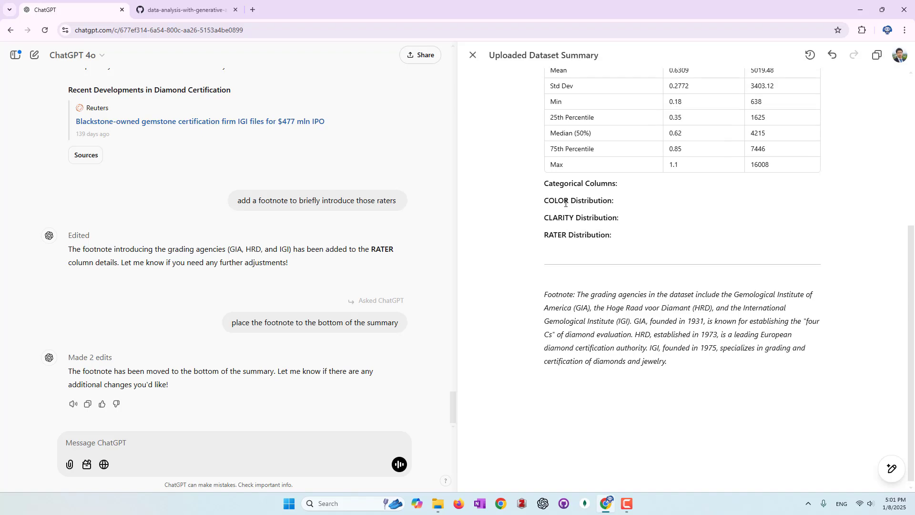
Step: Send the chat prompt "explore the dataset, and find some interesting patterns"
scroll(622, 444, "up", 3)
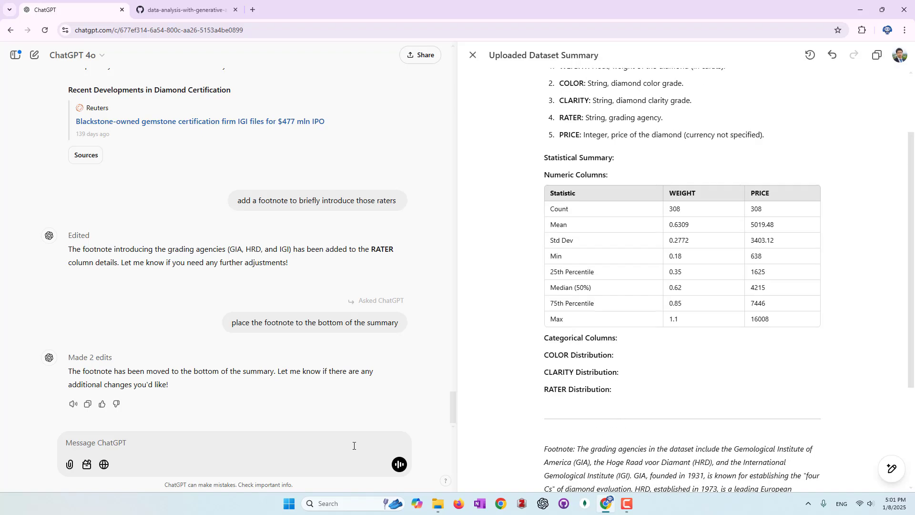
left_click(276, 440)
type("exp")
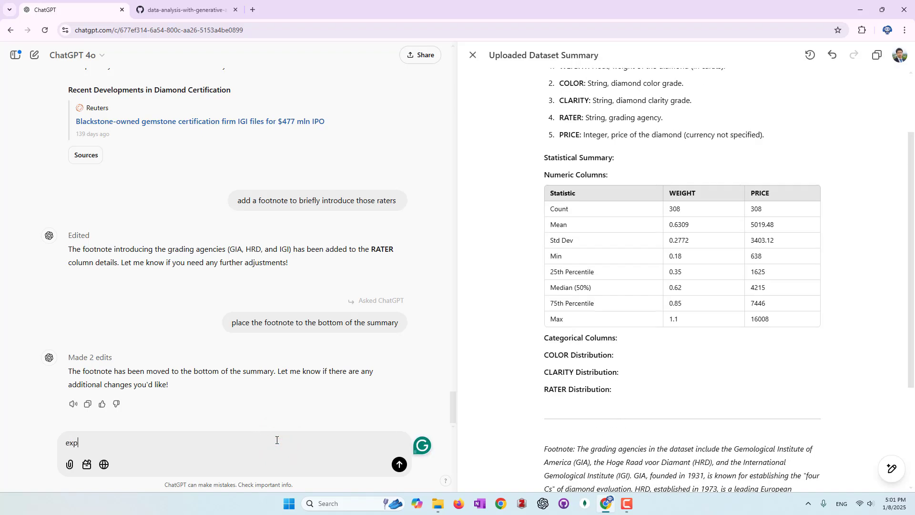
type("lore the dataset, and find some interseti")
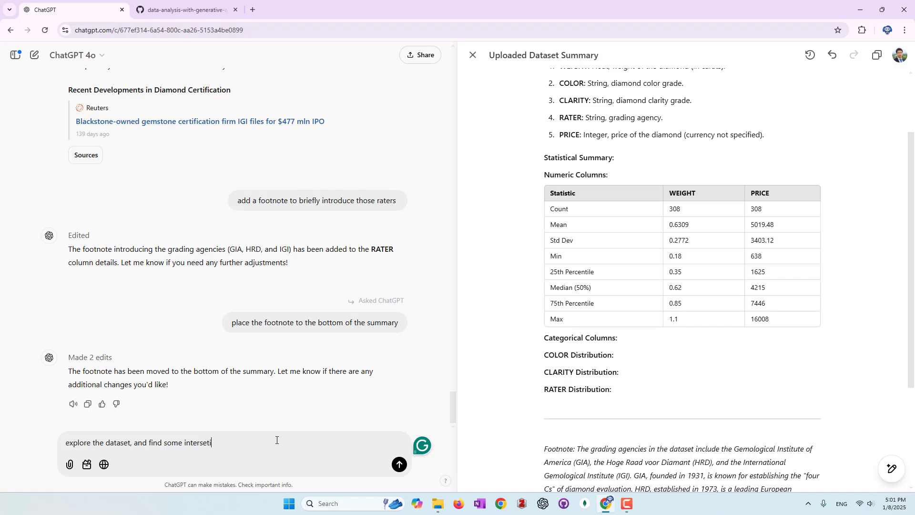
type("ng patterns")
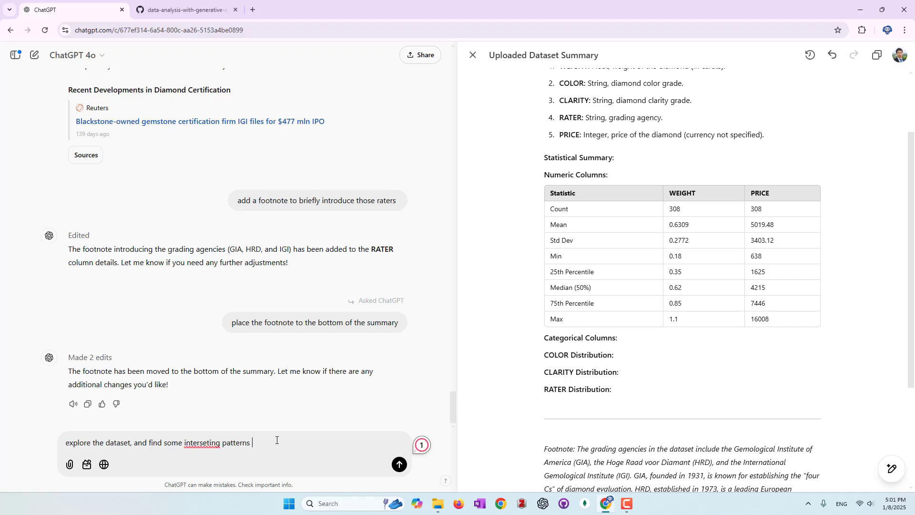
double_click(202, 442)
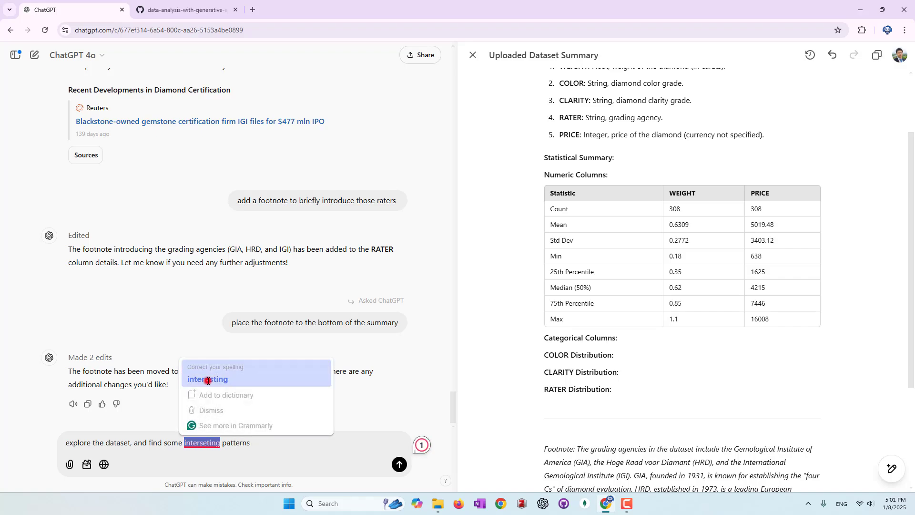
left_click(208, 379)
left_click(295, 449)
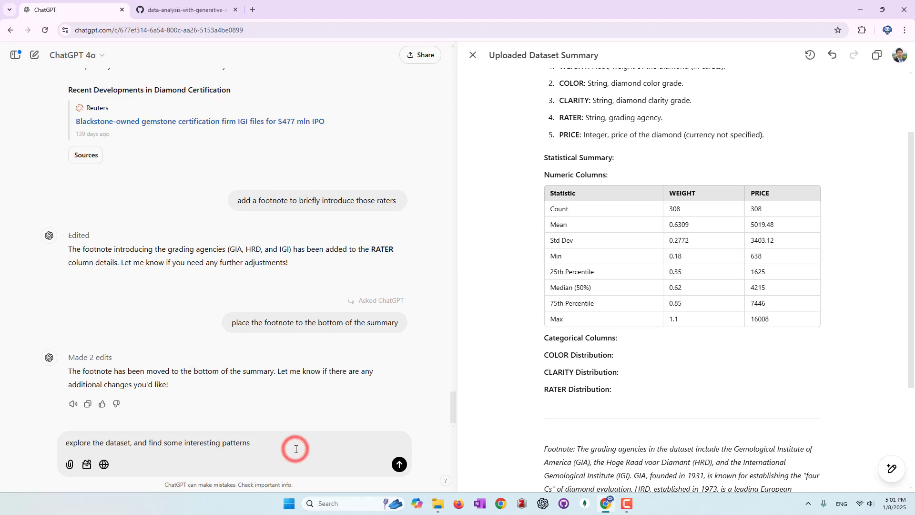
left_click(88, 55)
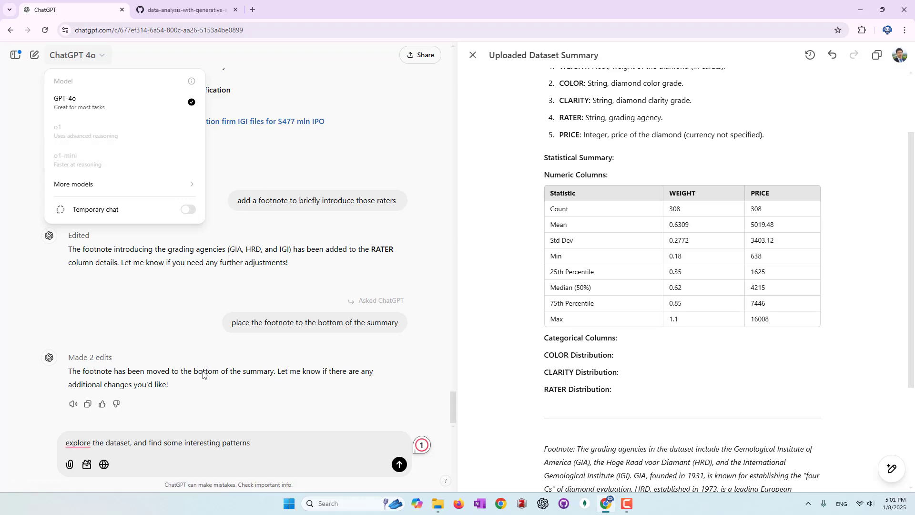
left_click(235, 480)
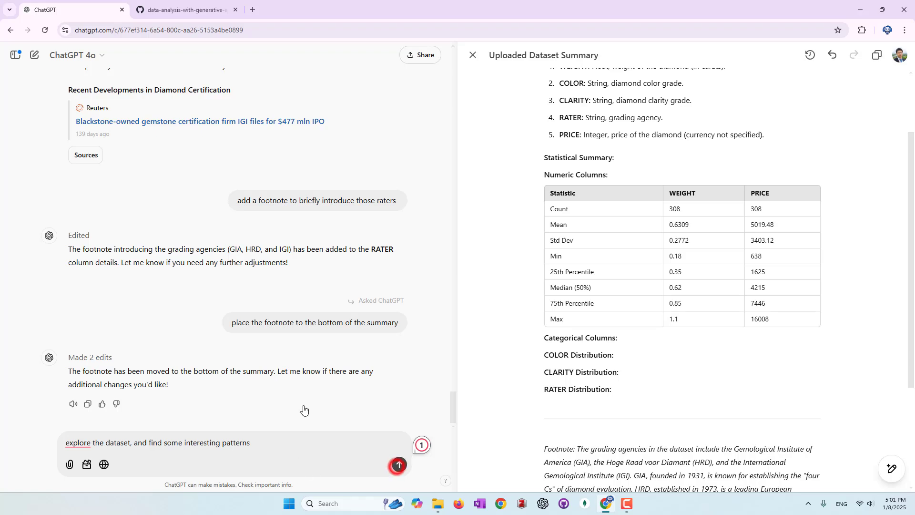
key("Return")
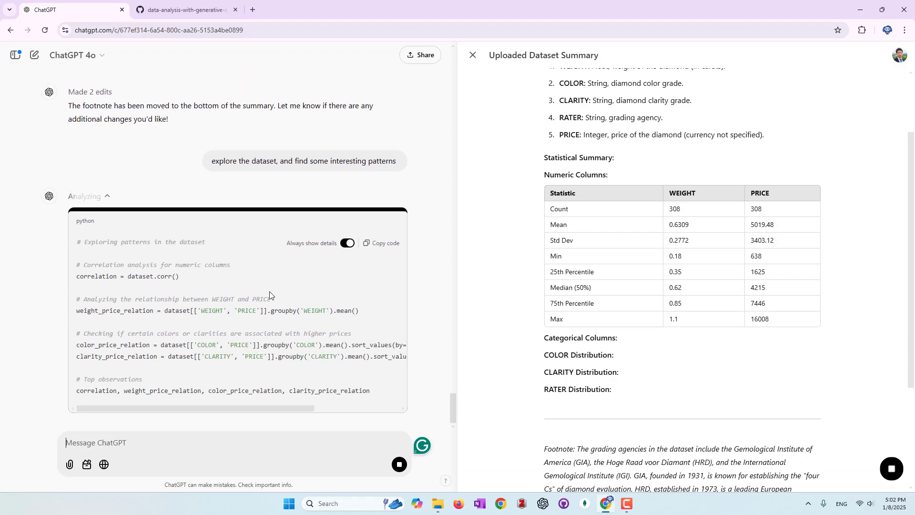
Step: Review the pattern analysis in the chat, from the Python code and its output through the weight, color and clarity price findings
scroll(327, 285, "up", 6)
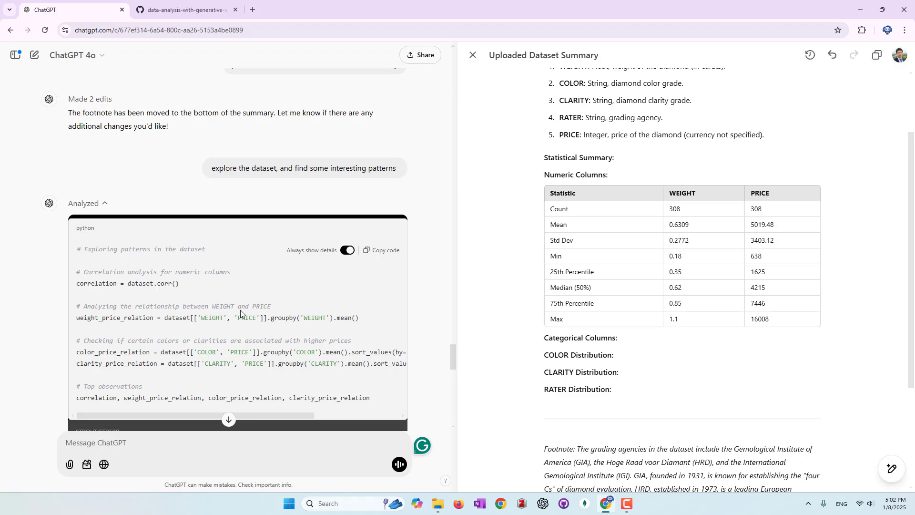
scroll(240, 310, "down", 3)
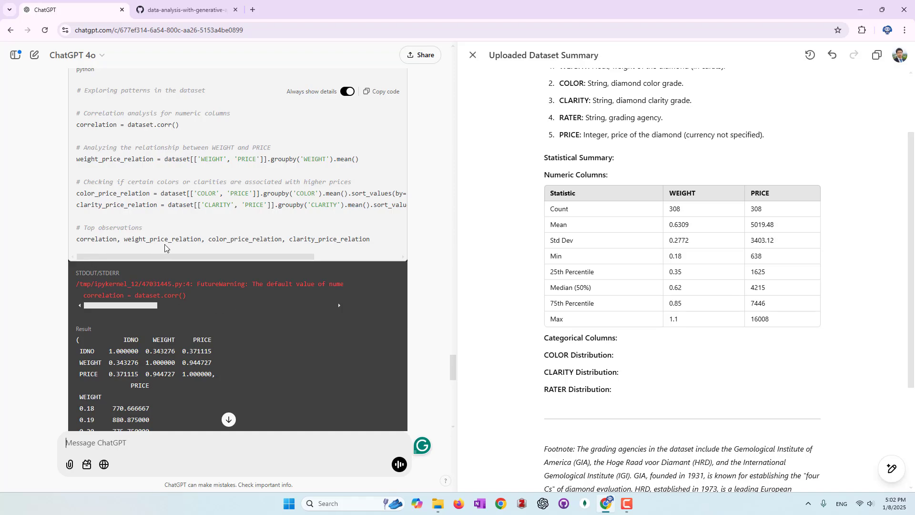
scroll(387, 309, "down", 3)
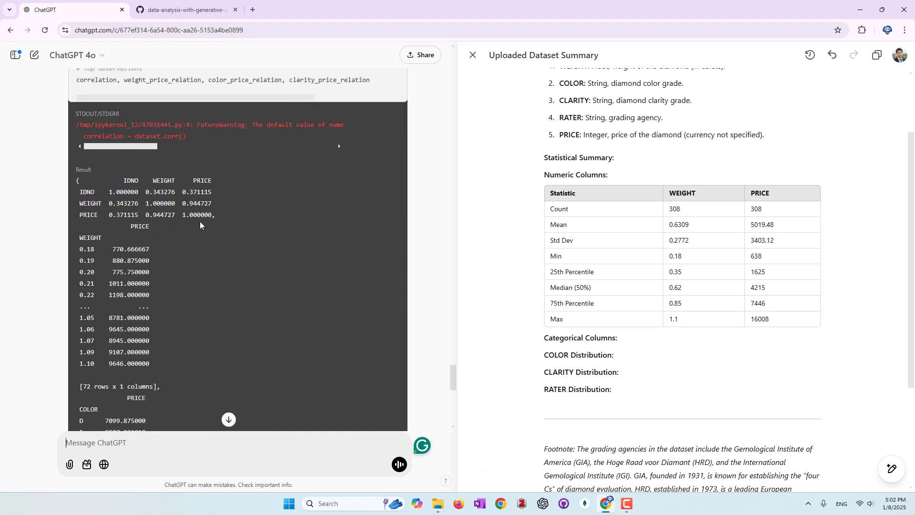
scroll(313, 265, "down", 3)
scroll(314, 264, "up", 6)
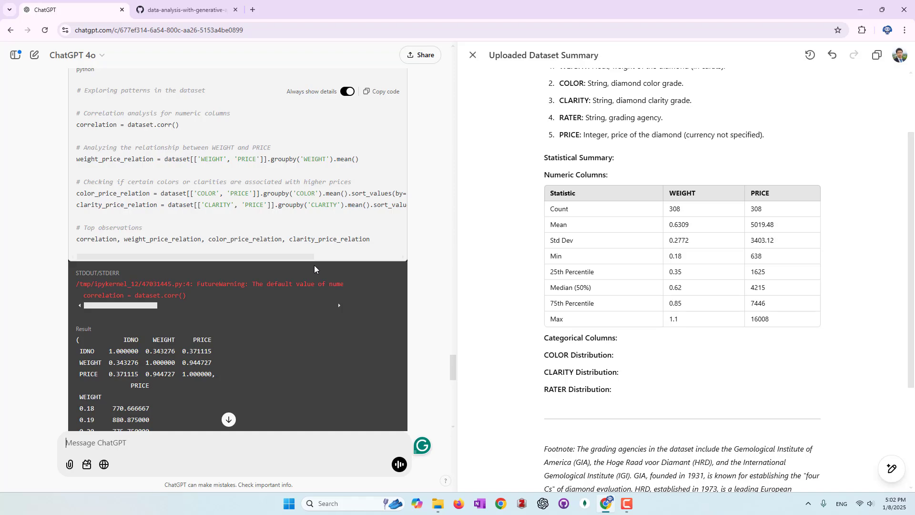
scroll(172, 323, "down", 10)
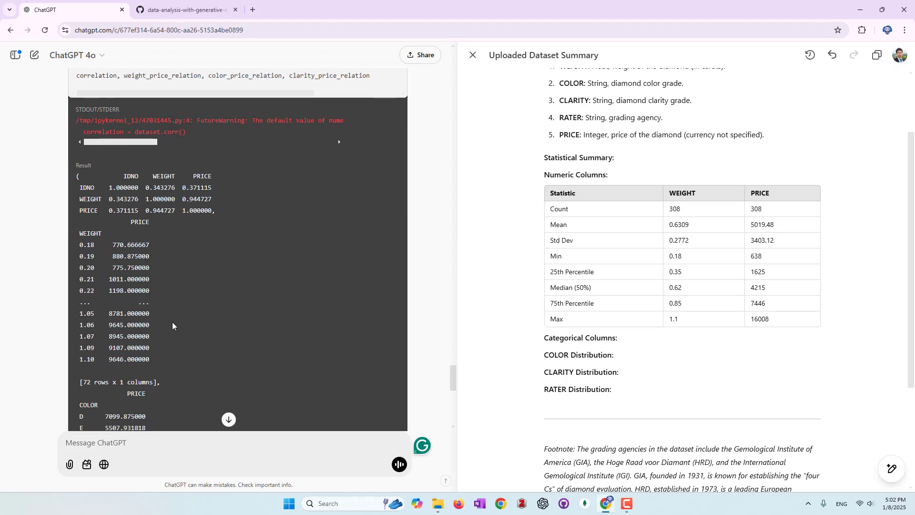
scroll(173, 322, "up", 2)
scroll(172, 322, "up", 4)
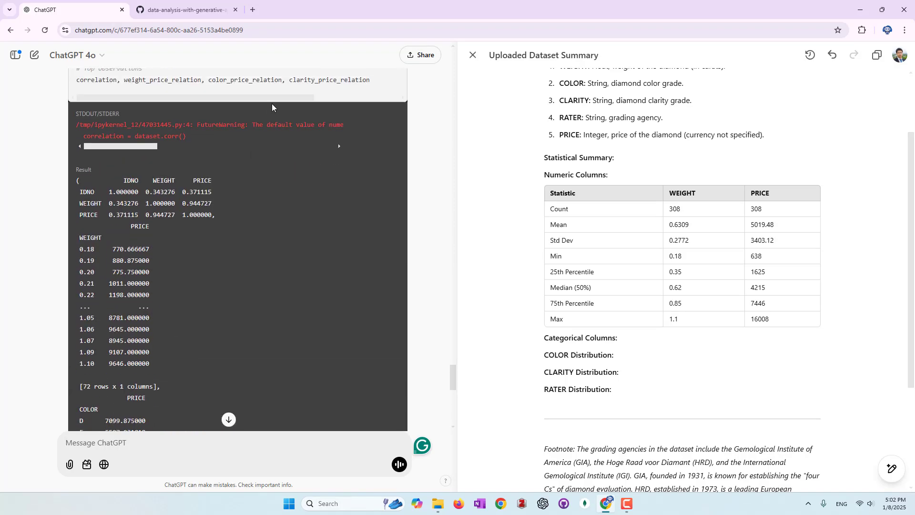
scroll(235, 204, "down", 8)
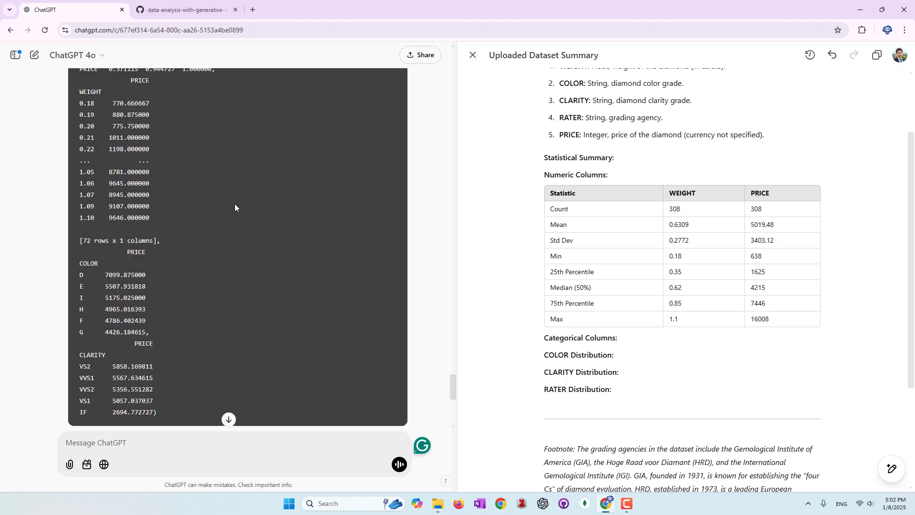
scroll(260, 287, "down", 3)
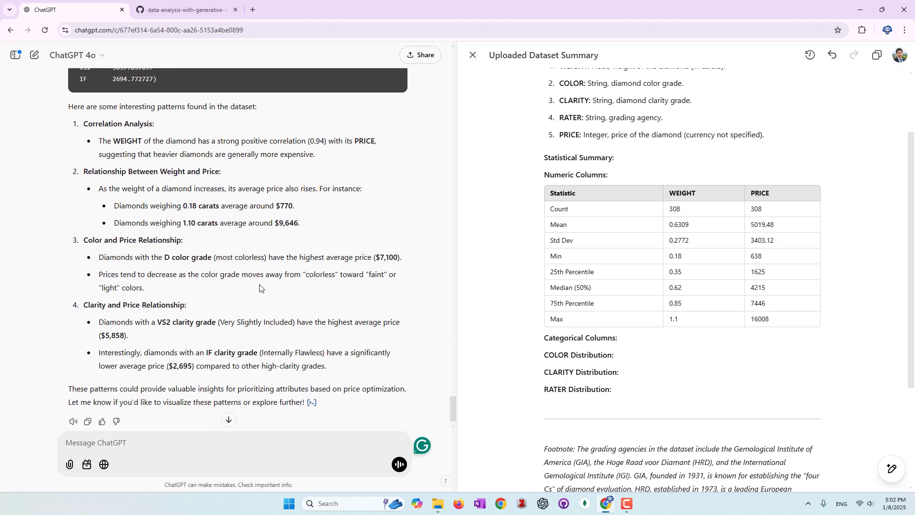
scroll(259, 287, "up", 4)
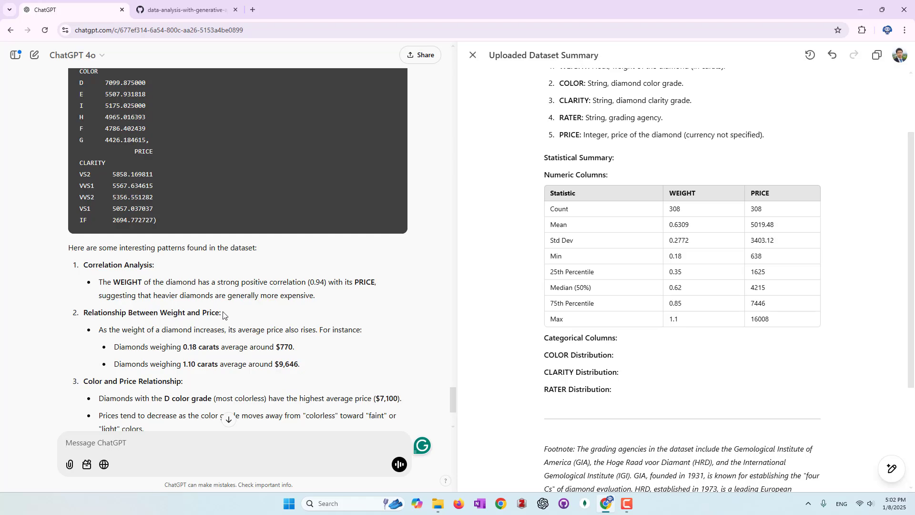
scroll(224, 319, "down", 3)
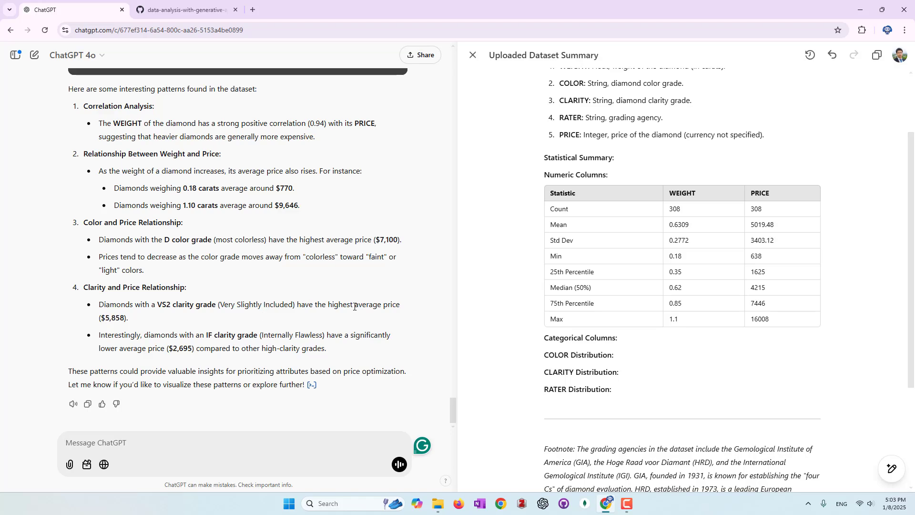
left_click_drag(108, 335, 149, 336)
left_click(164, 336)
Step: Draft the chat prompt "explore the Clarity and Price Relationship further, and explain why", reusing the heading text from the reply
left_click(176, 443)
type("epxlroe the")
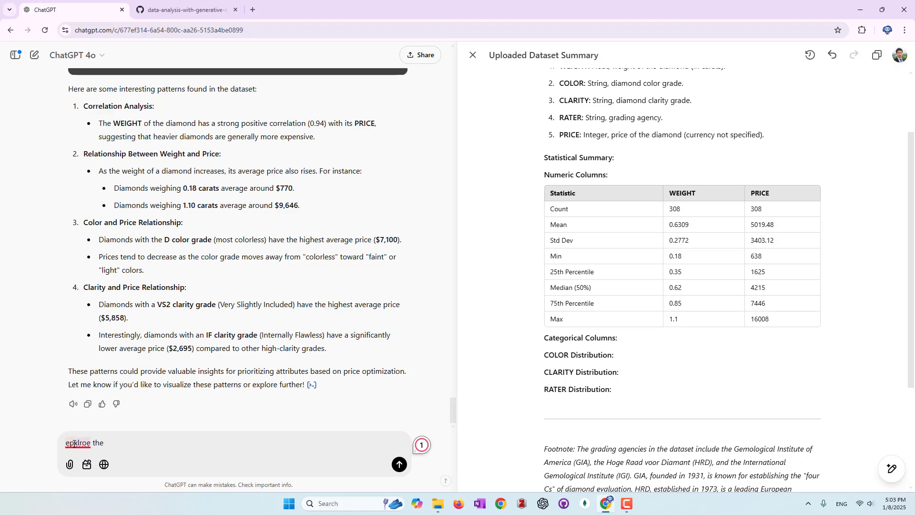
mouse_move(76, 442)
left_click(80, 381)
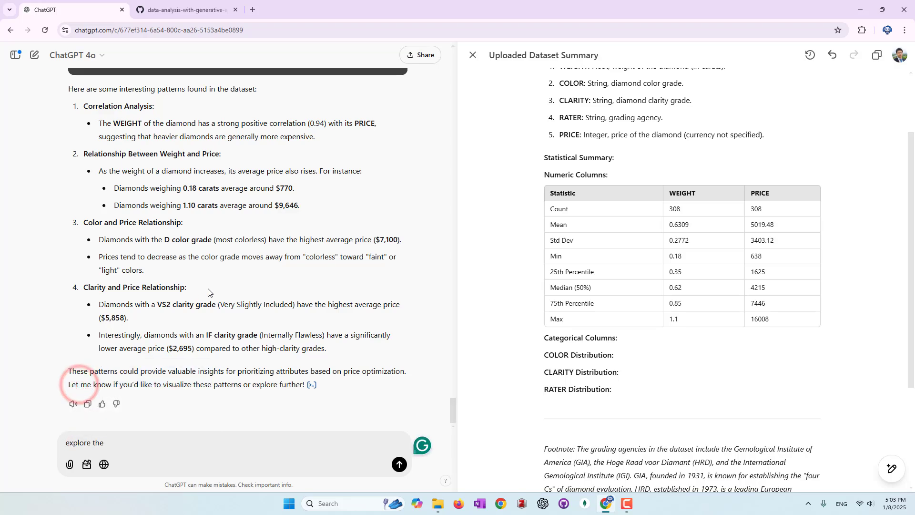
left_click_drag(207, 288, 86, 290)
key("ctrl+c")
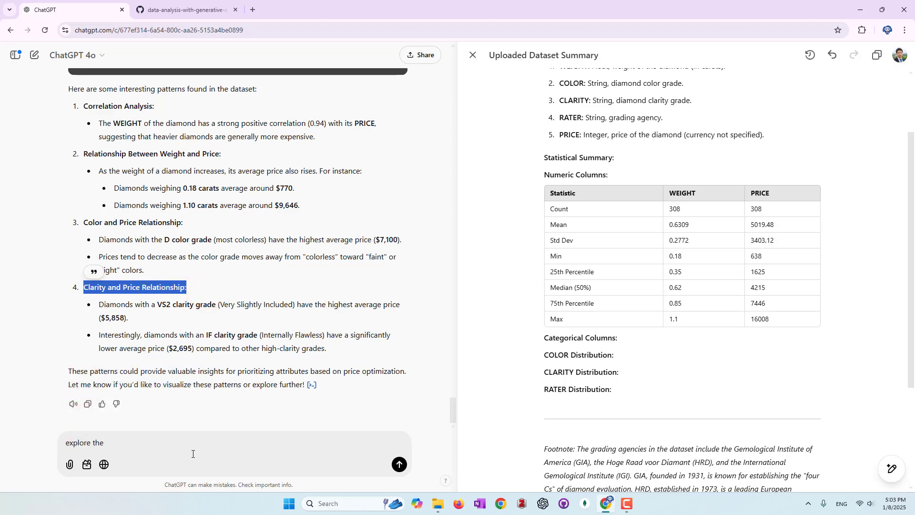
left_click(193, 451)
key("ctrl+v")
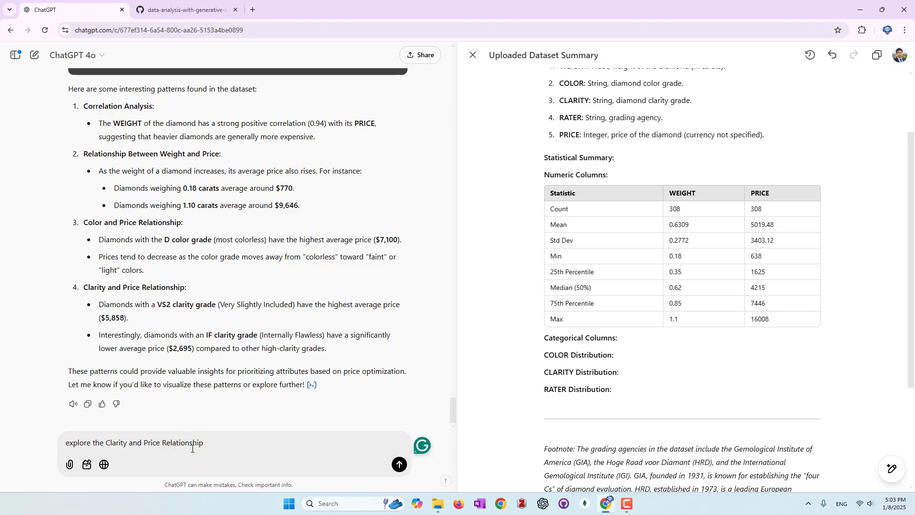
key("BackSpace")
key("BackSpace")
type("further, and explain why")
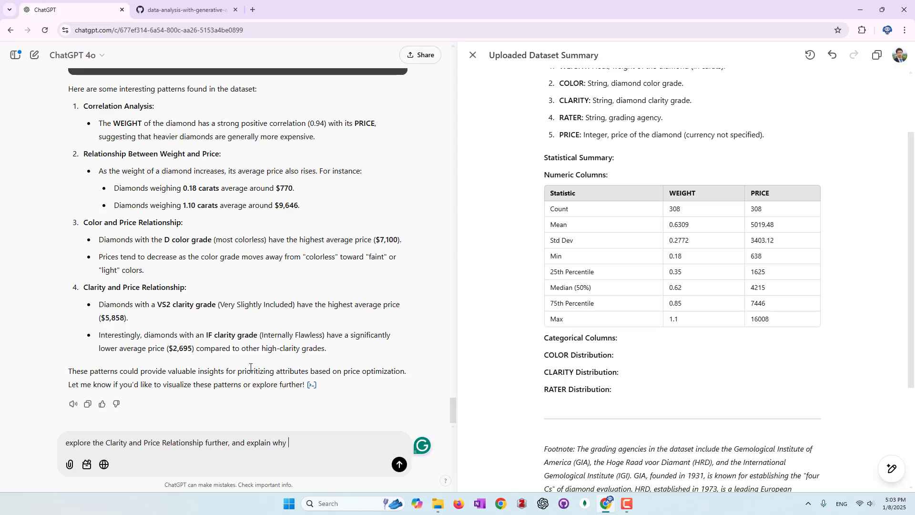
Step: Complete the prompt with the copied phrase "IF clarity grade (Internally Flawless) have a significantly lower average price" and send it
left_click(205, 333)
left_click_drag(205, 334, 165, 348)
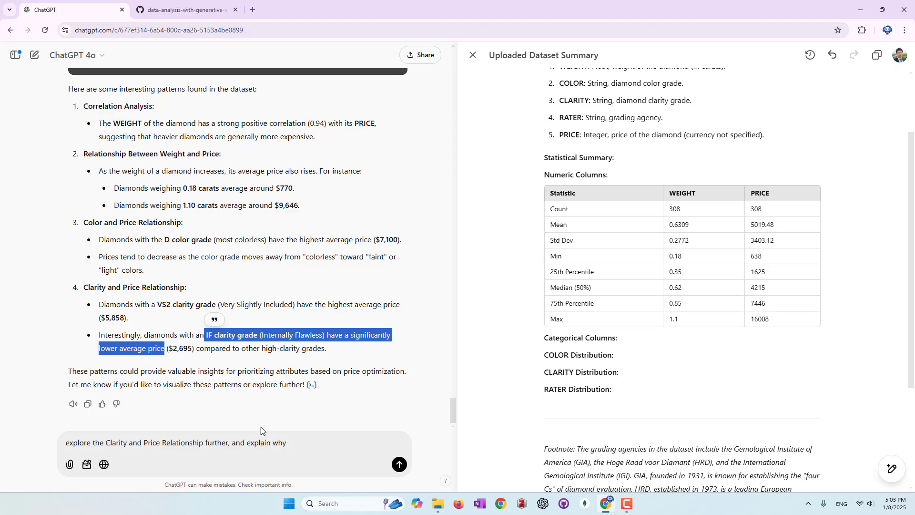
left_click(315, 442)
key("ctrl+v")
left_click(400, 468)
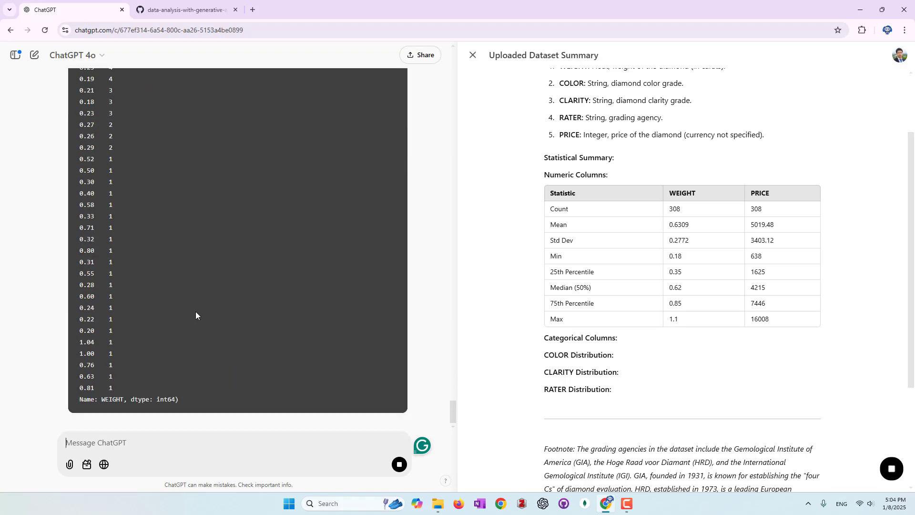
Step: Review the chat reply on IF clarity pricing, from the Python code through the weight analysis to the explanation
scroll(195, 314, "up", 10)
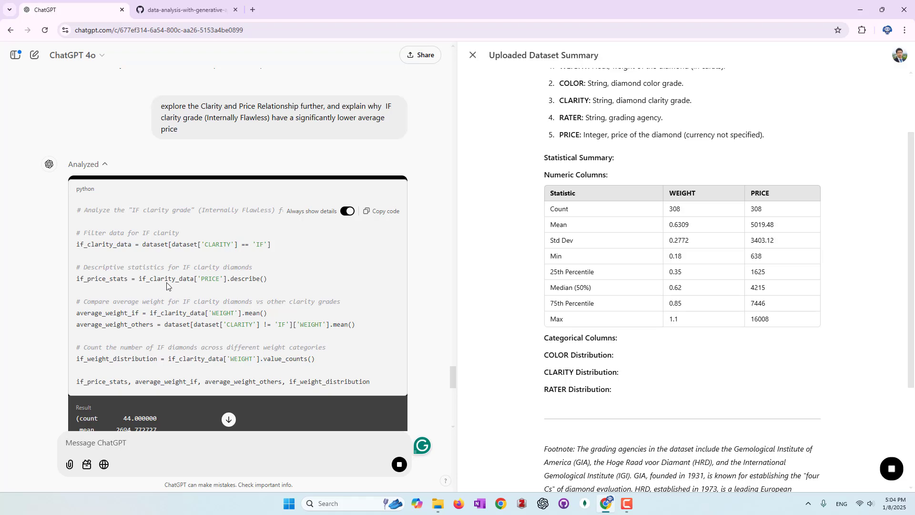
scroll(238, 108, "up", 3)
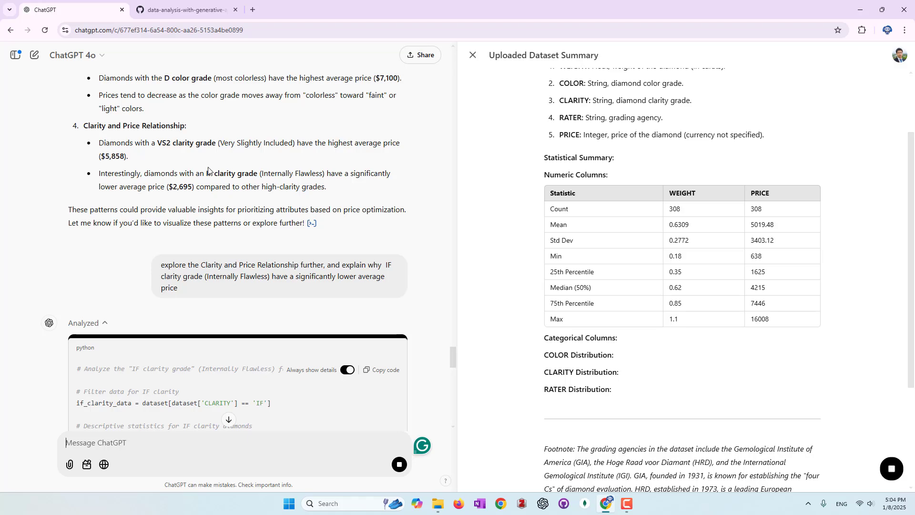
scroll(328, 280, "down", 20)
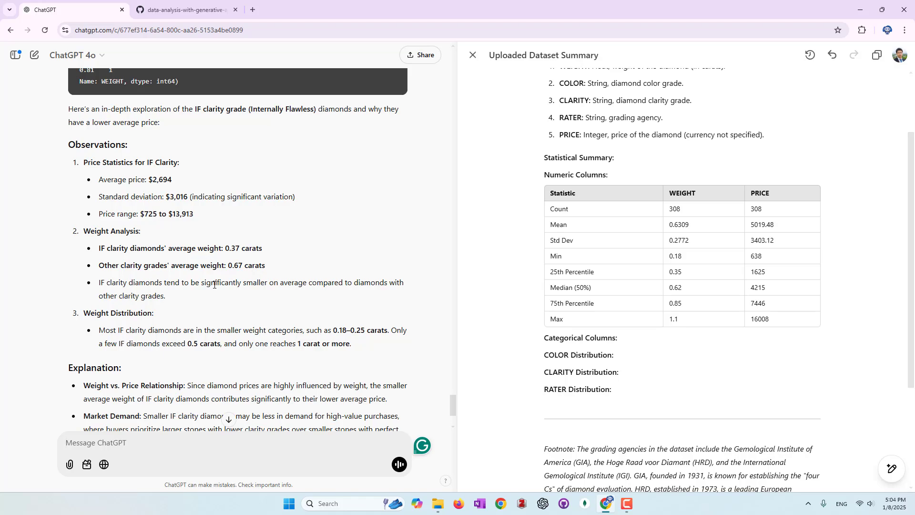
left_click_drag(188, 281, 295, 283)
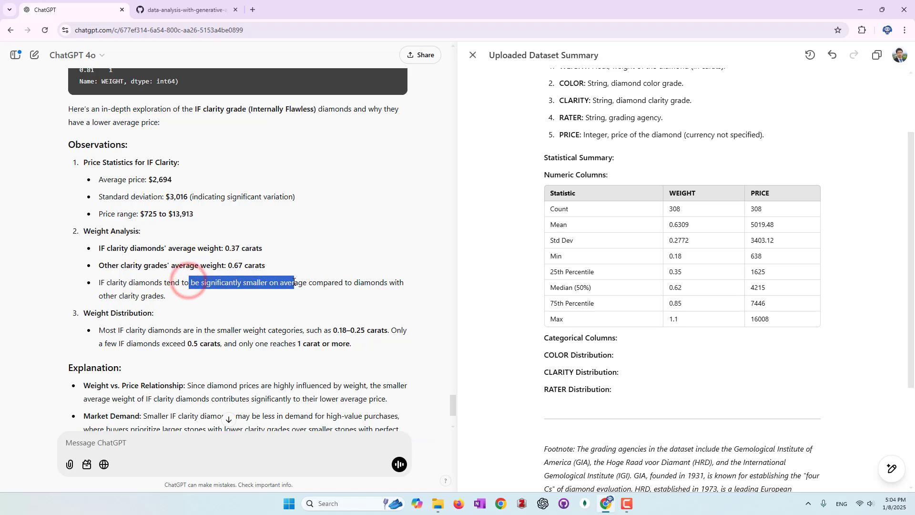
left_click(183, 287)
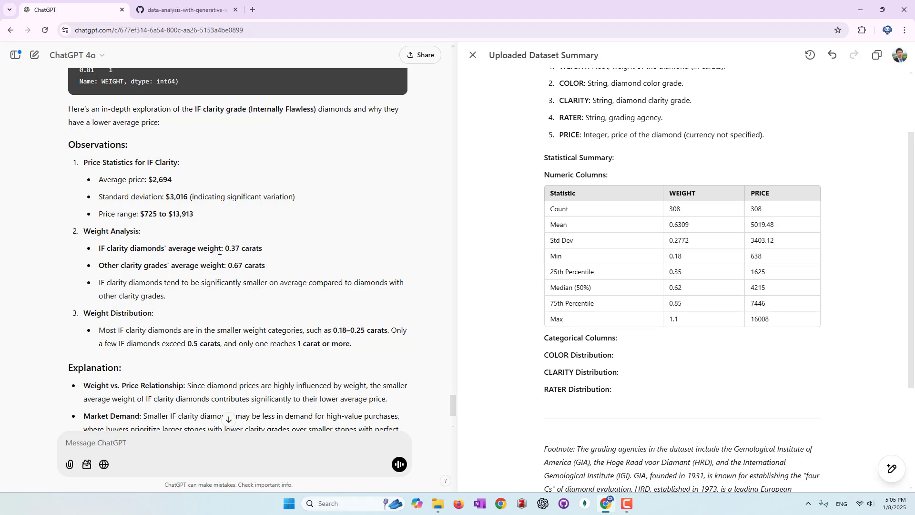
left_click_drag(225, 248, 243, 266)
left_click(273, 272)
left_click(302, 273)
scroll(208, 329, "down", 3)
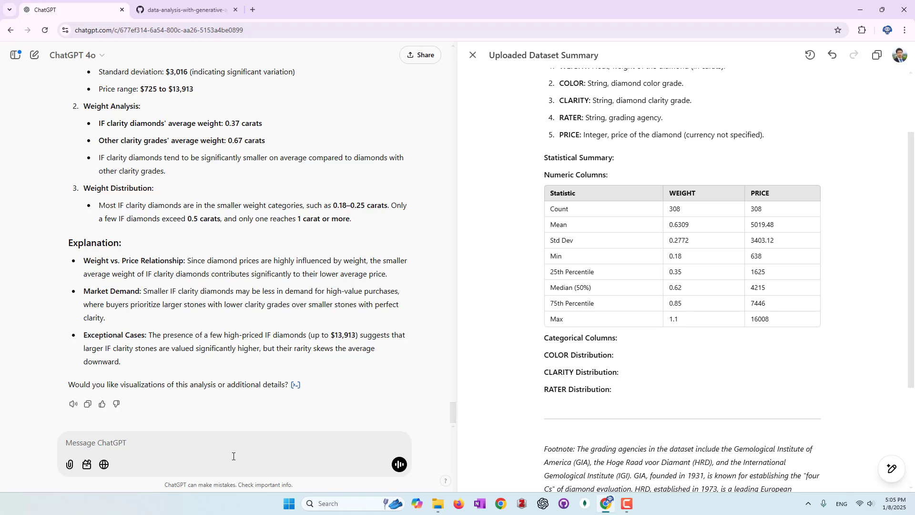
Step: Send the chat prompt "add the findings to the summary" and check the findings section in the document
type("add the findings to the summary")
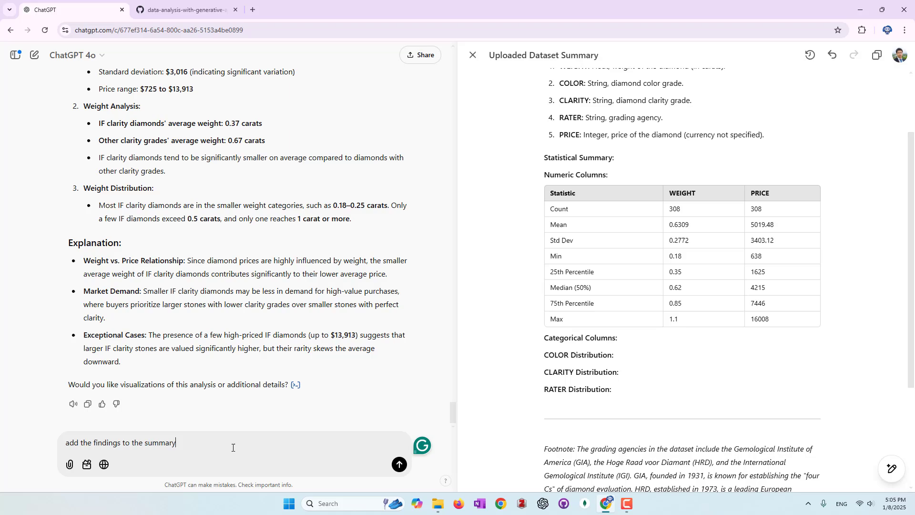
key("Return")
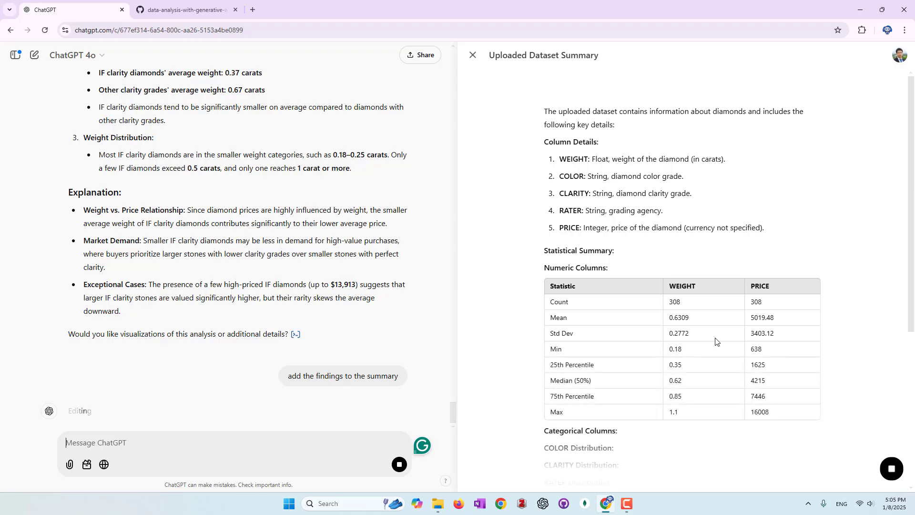
scroll(715, 341, "down", 2)
scroll(715, 340, "down", 3)
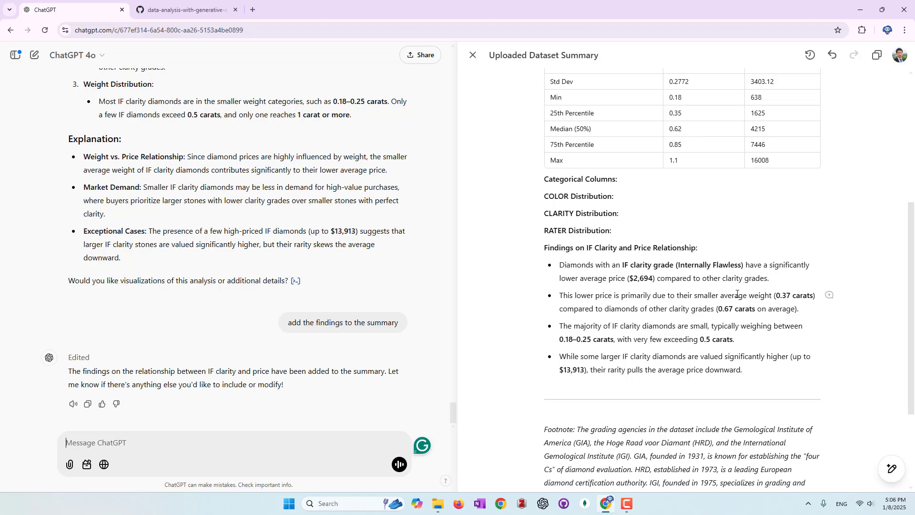
Step: Submit the inline request "create a chart to illustrate this point" for the findings bullet about the smaller average weight, correcting the misspelled word
left_click_drag(807, 310, 560, 296)
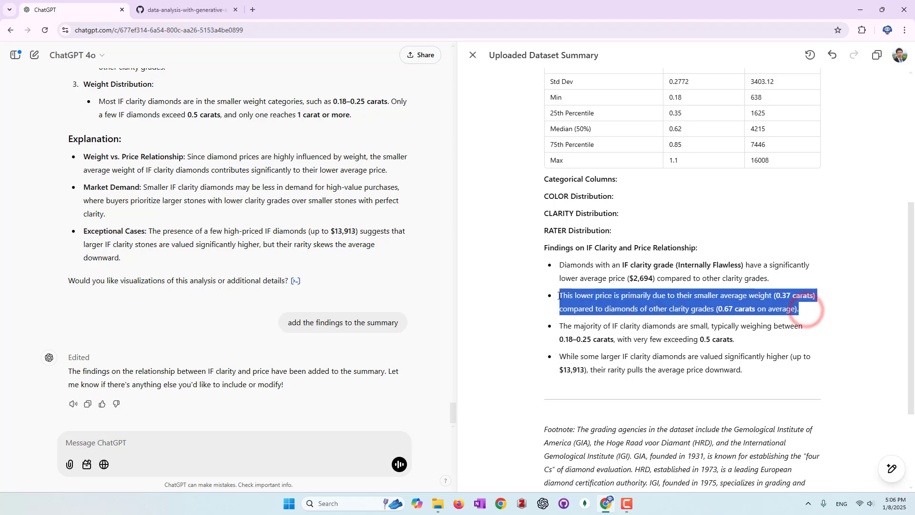
left_click(598, 281)
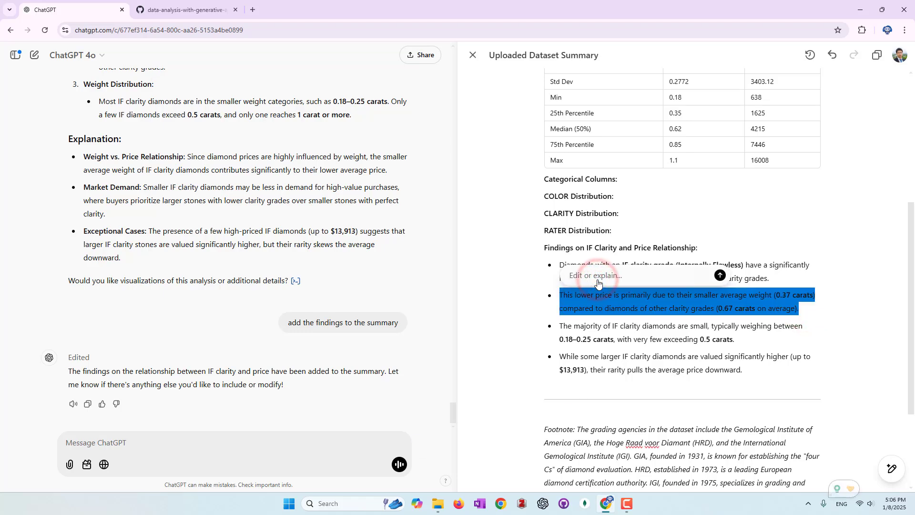
type("create a char")
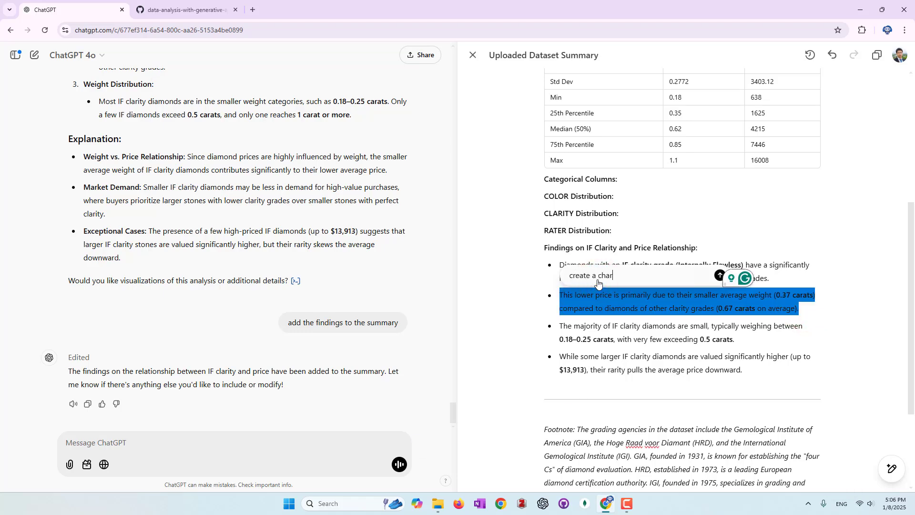
type("t to illsu")
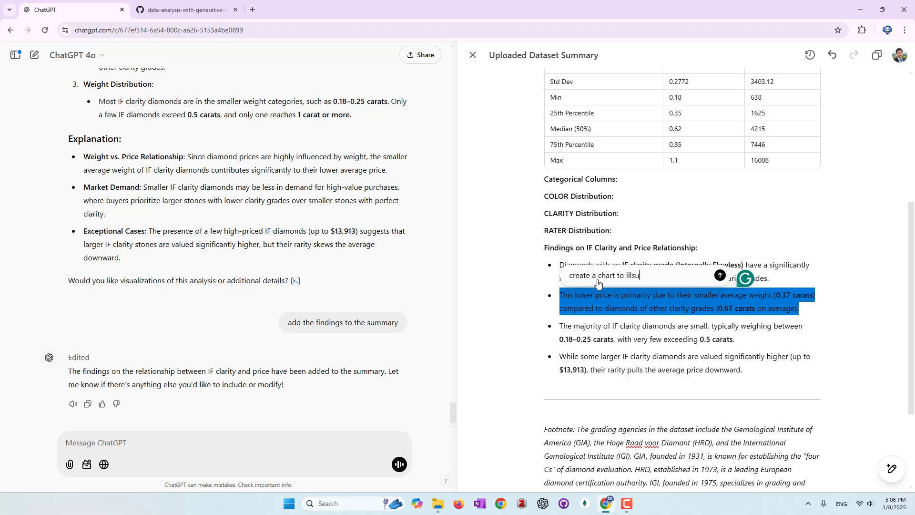
type("trate this point")
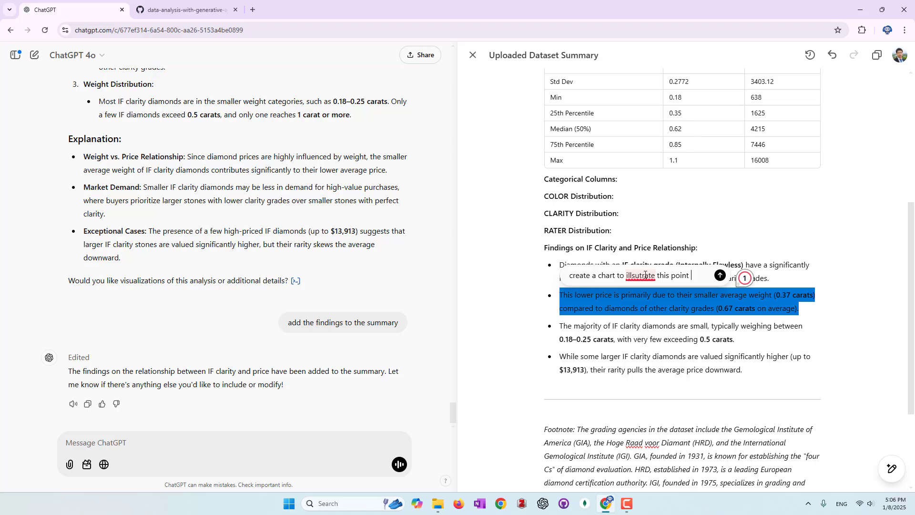
right_click(639, 276)
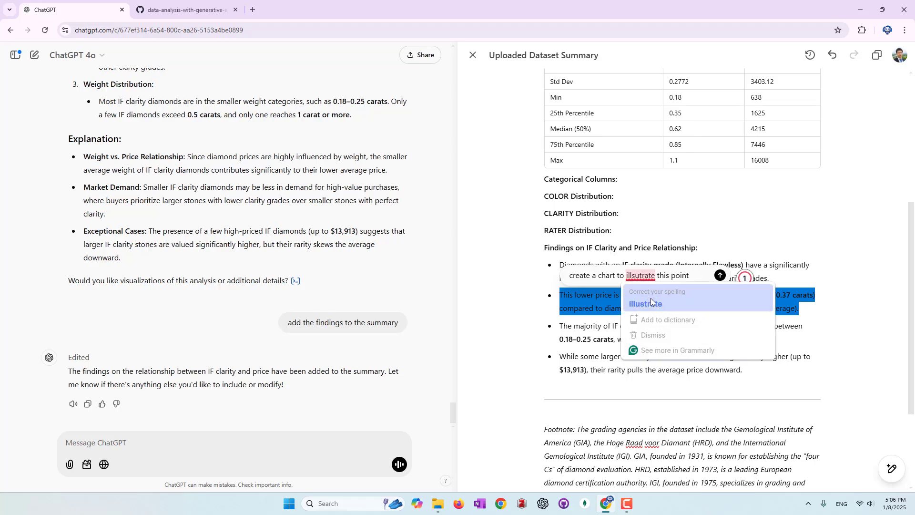
left_click(655, 304)
left_click(720, 275)
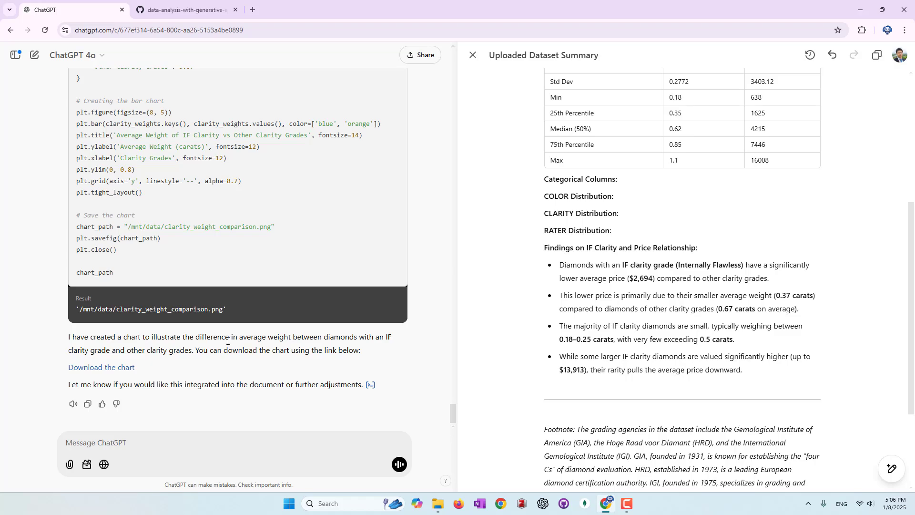
Step: Send the chat prompt "show me the chart and include it in the summary"
left_click(242, 460)
type("in")
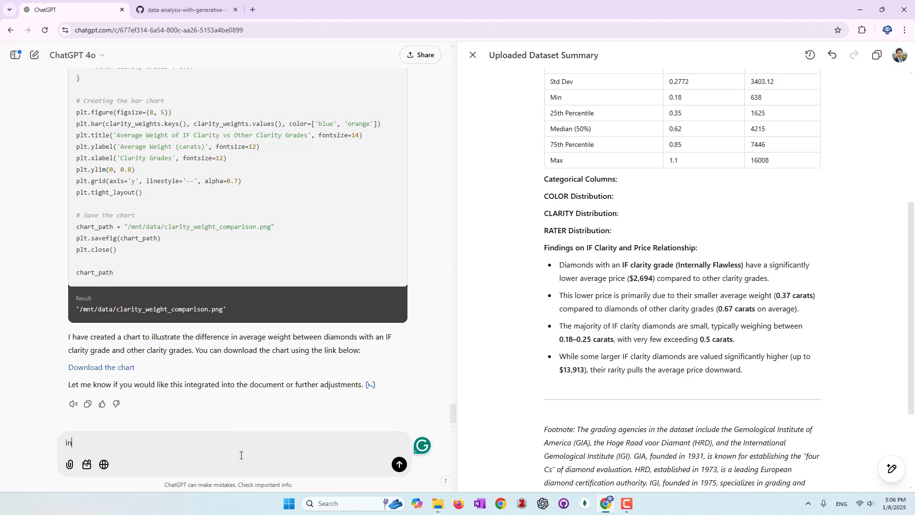
key("BackSpace")
type("show me the chart and include it")
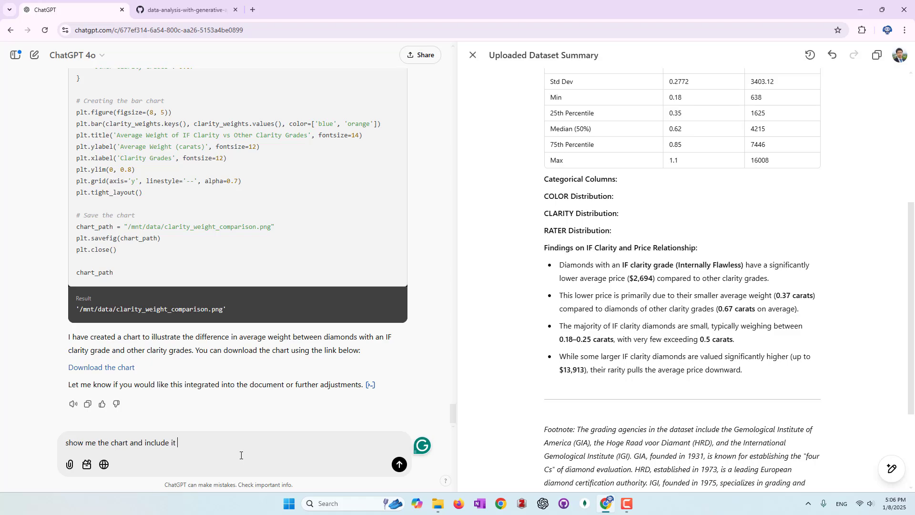
type(" in the summary")
key("Return")
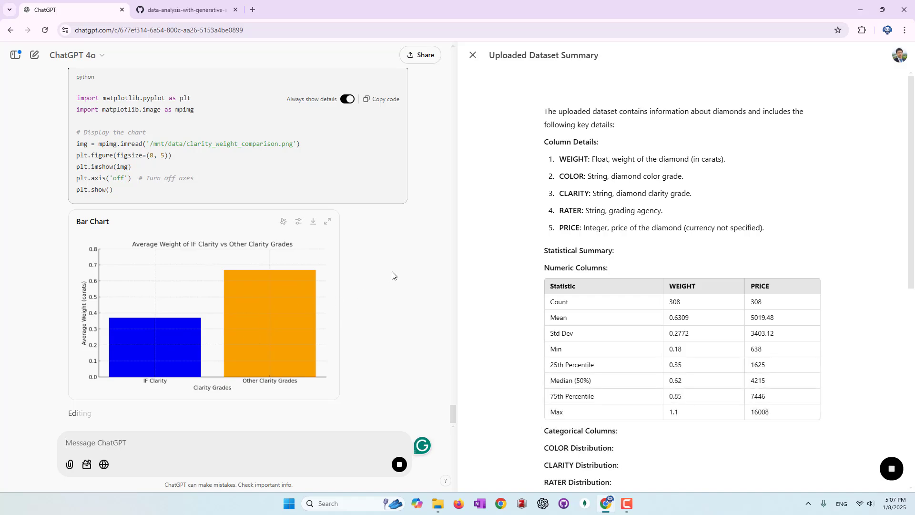
Step: Inspect the document's Visualization section, showing and then hiding the highlighted changes from the latest edit
scroll(596, 292, "down", 7)
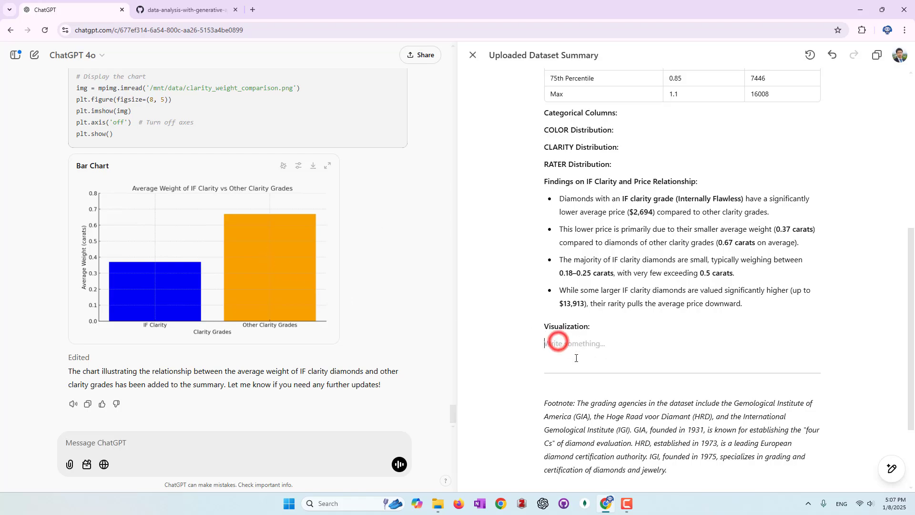
left_click(809, 54)
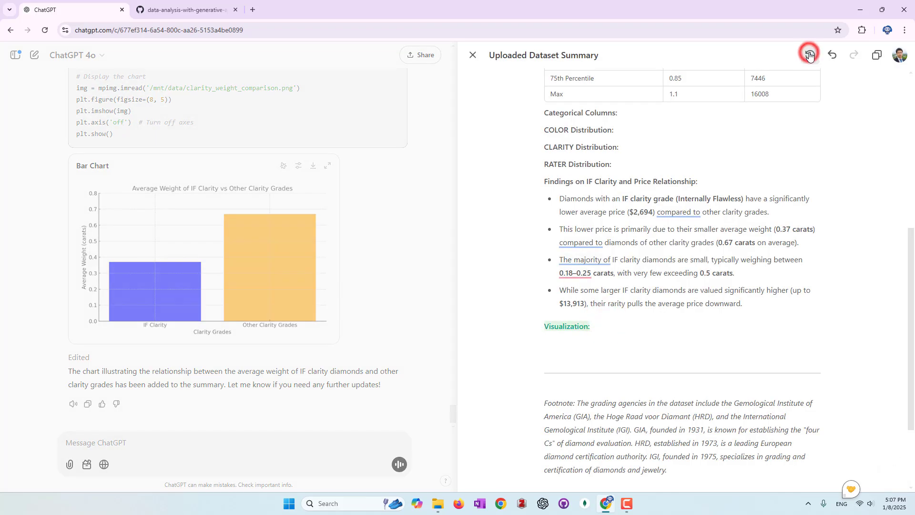
left_click(809, 55)
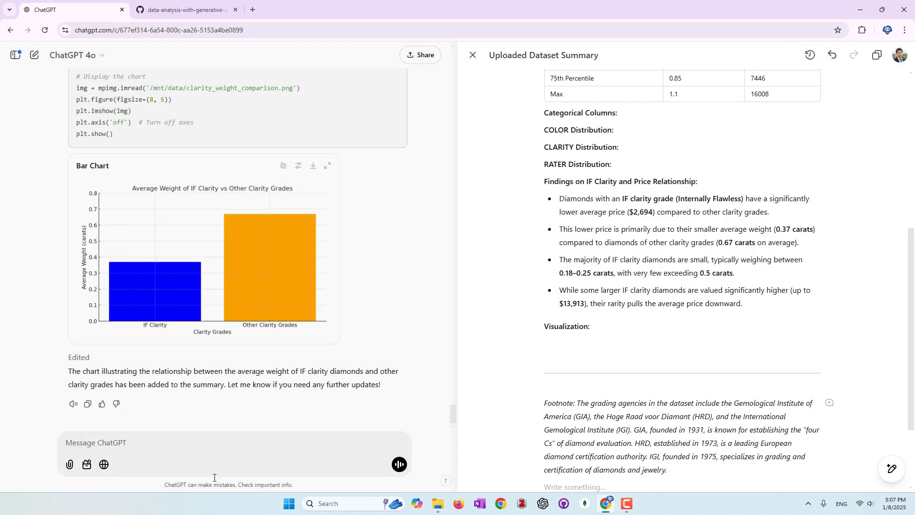
left_click(208, 451)
Step: Add emojis to the document's sections and look over the decorated headings and footnote
mouse_move(891, 468)
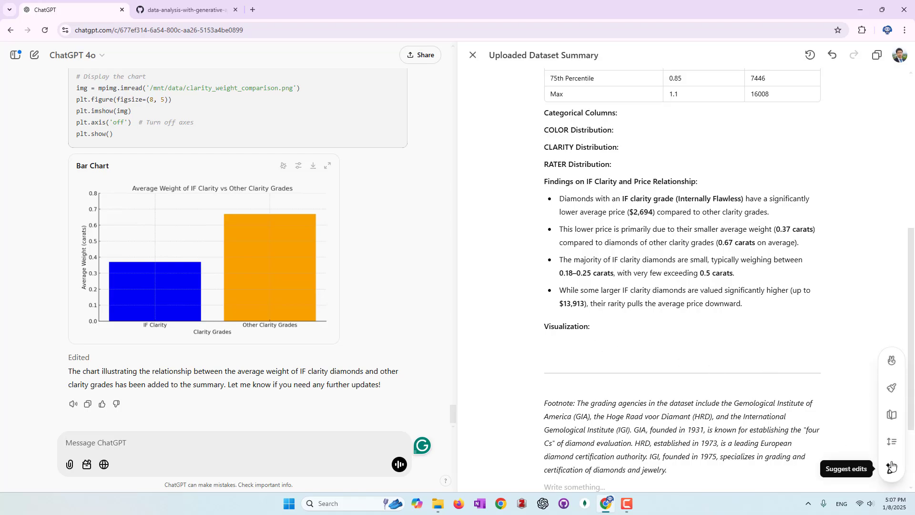
left_click(894, 364)
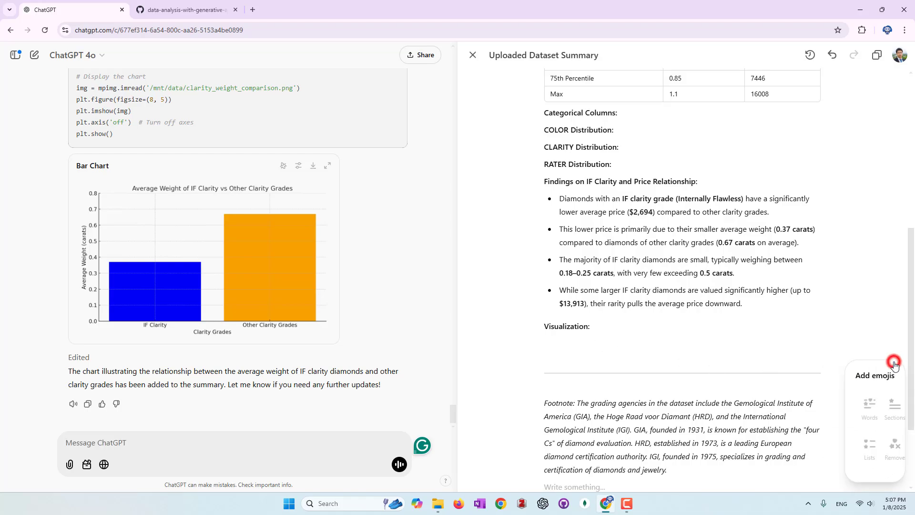
left_click(873, 426)
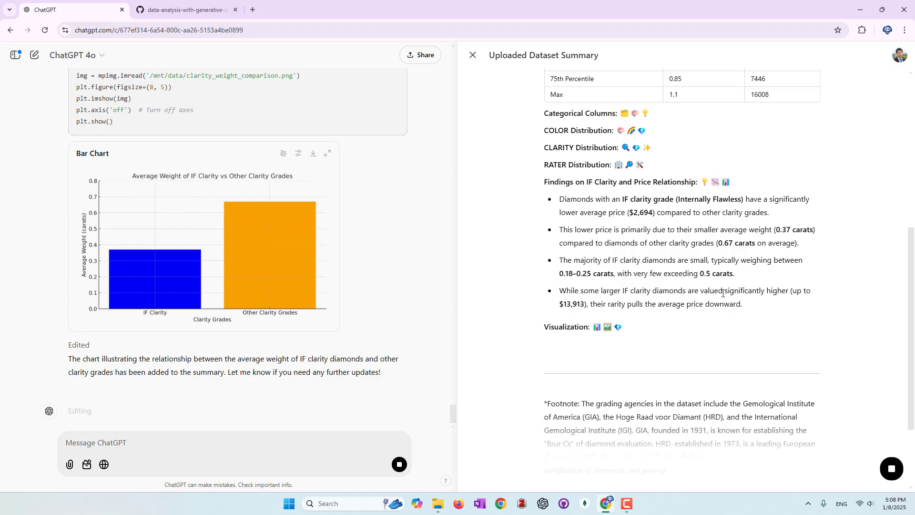
scroll(665, 287, "down", 3)
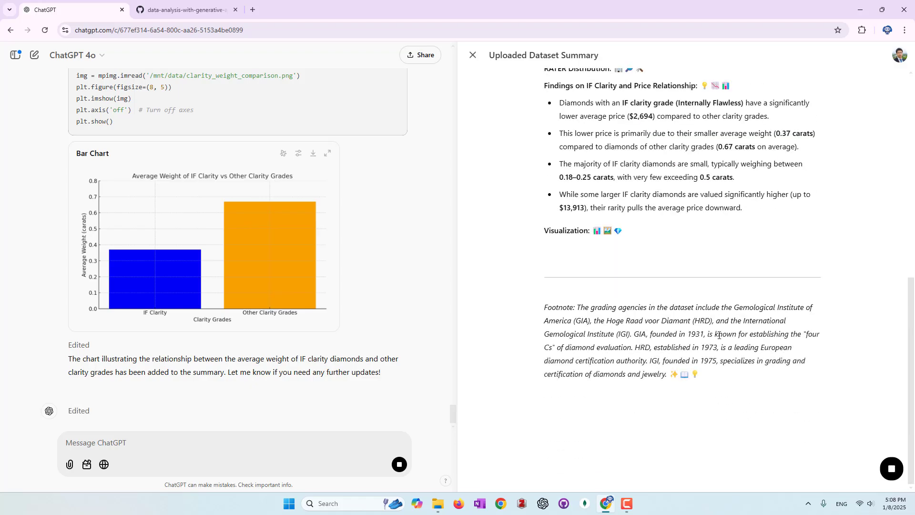
scroll(718, 332, "up", 10)
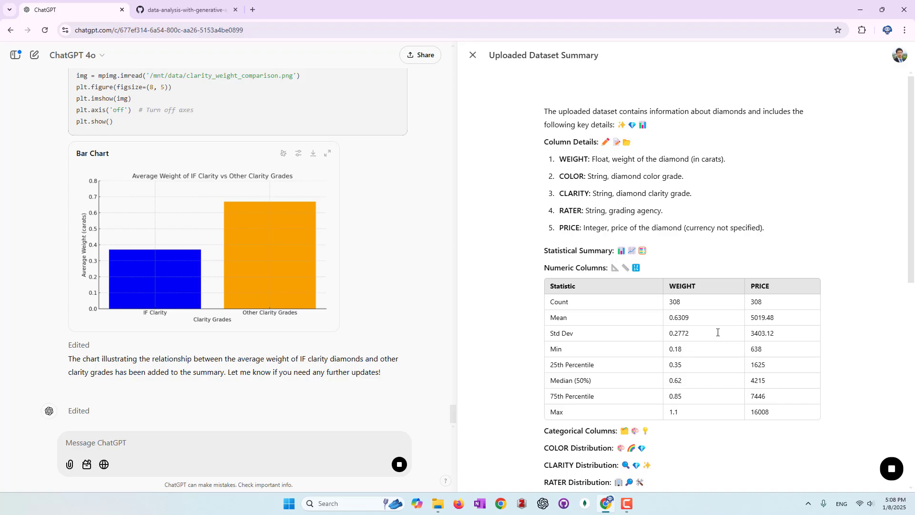
scroll(718, 333, "down", 9)
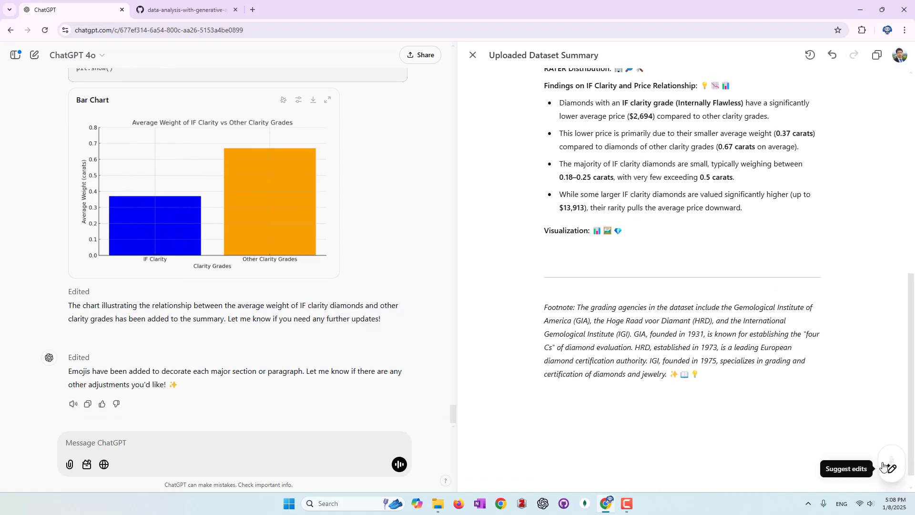
Step: Apply the final polish edit to the summary document and look over its headings and statistics table
mouse_move(889, 468)
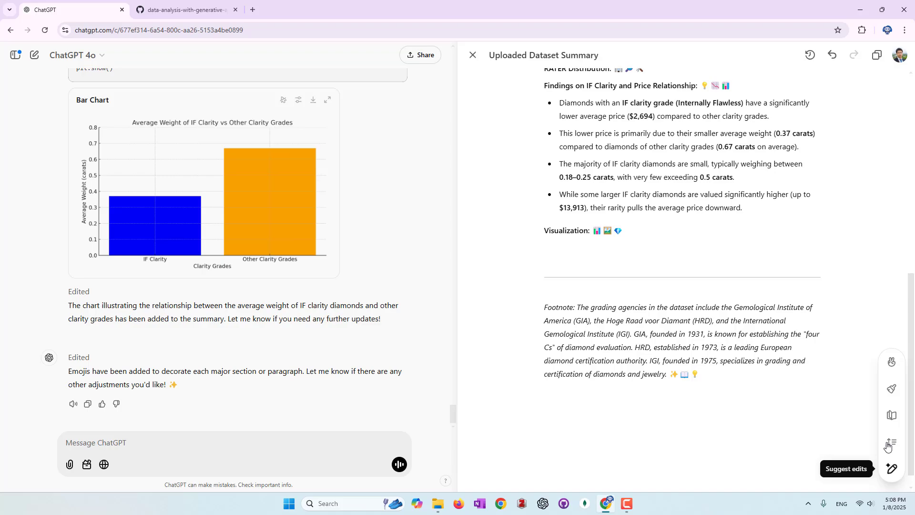
left_click(891, 389)
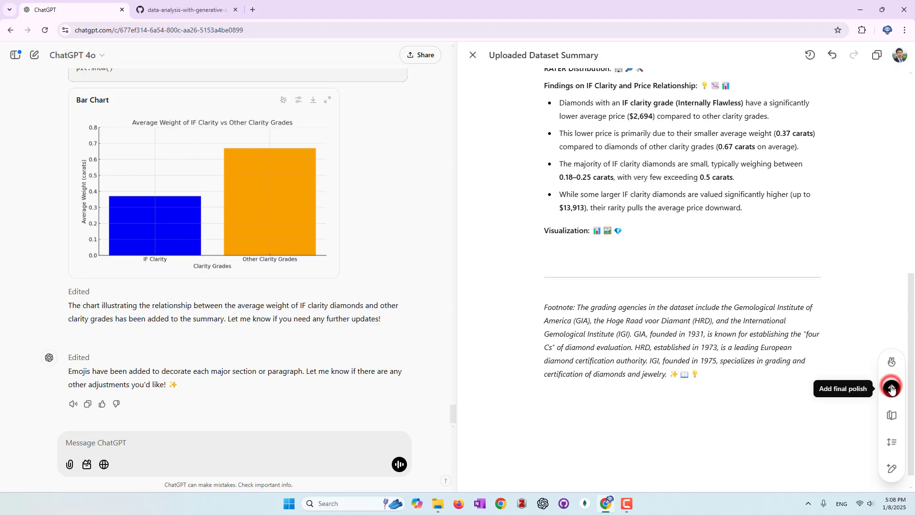
left_click(891, 389)
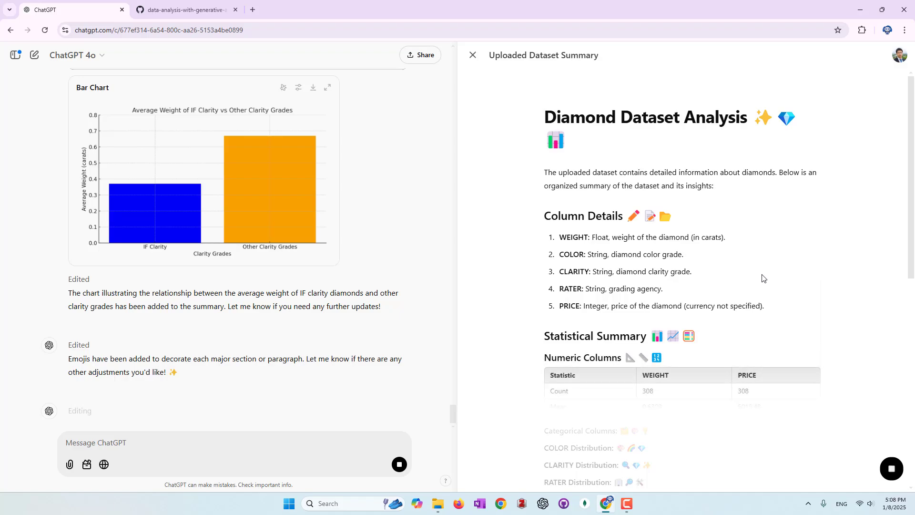
scroll(764, 278, "down", 3)
scroll(763, 278, "up", 3)
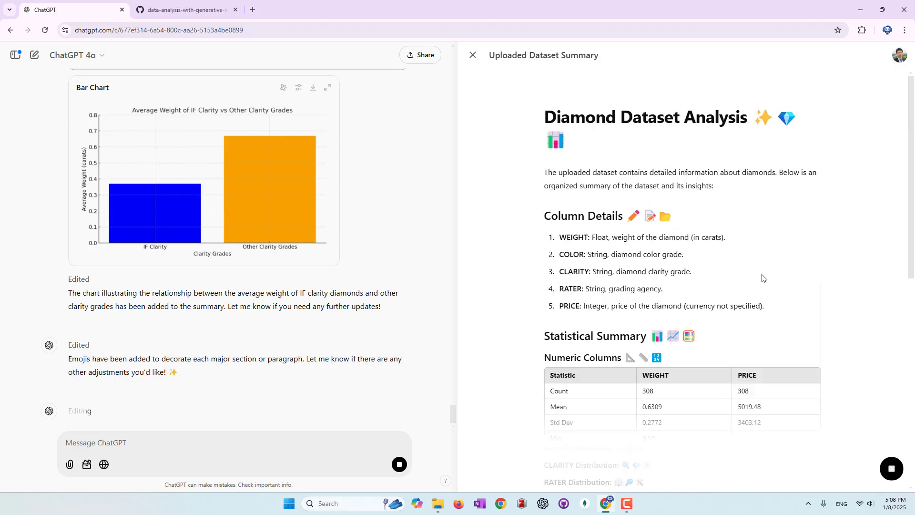
scroll(669, 264, "down", 3)
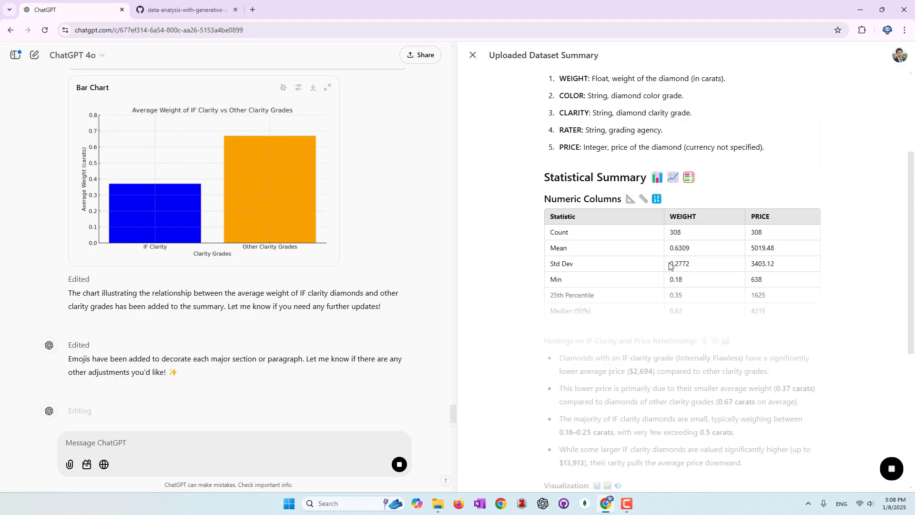
scroll(670, 266, "down", 3)
scroll(670, 266, "up", 3)
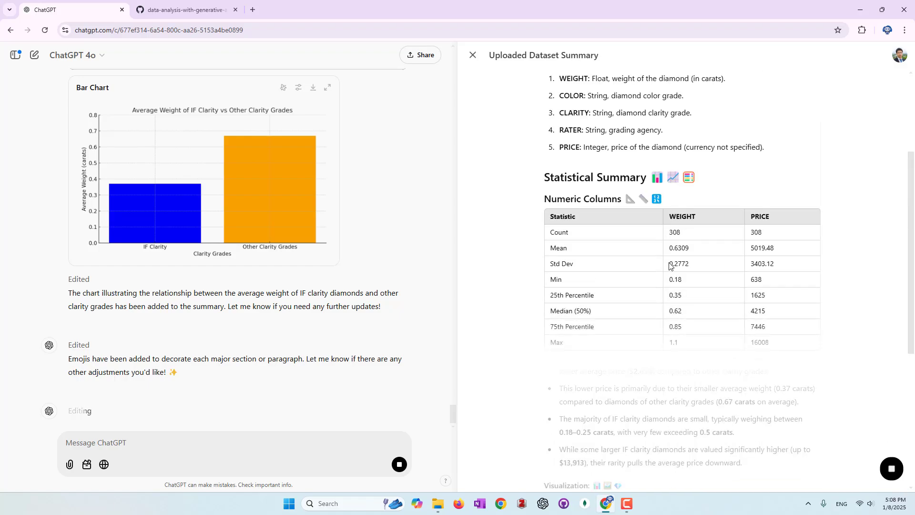
scroll(758, 250, "up", 3)
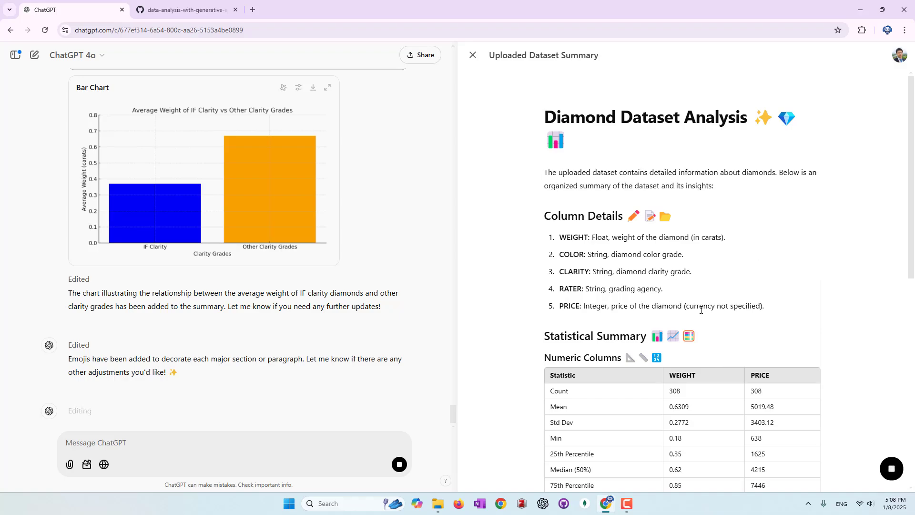
Step: Look over the polished summary's statistics table, categorical columns, findings, Visualization section and footnote
scroll(700, 310, "down", 3)
scroll(698, 309, "down", 3)
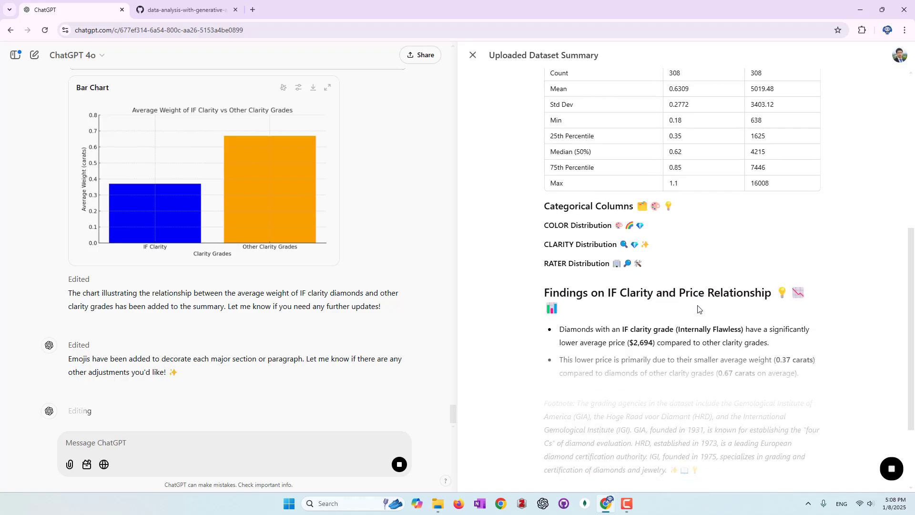
scroll(697, 309, "down", 2)
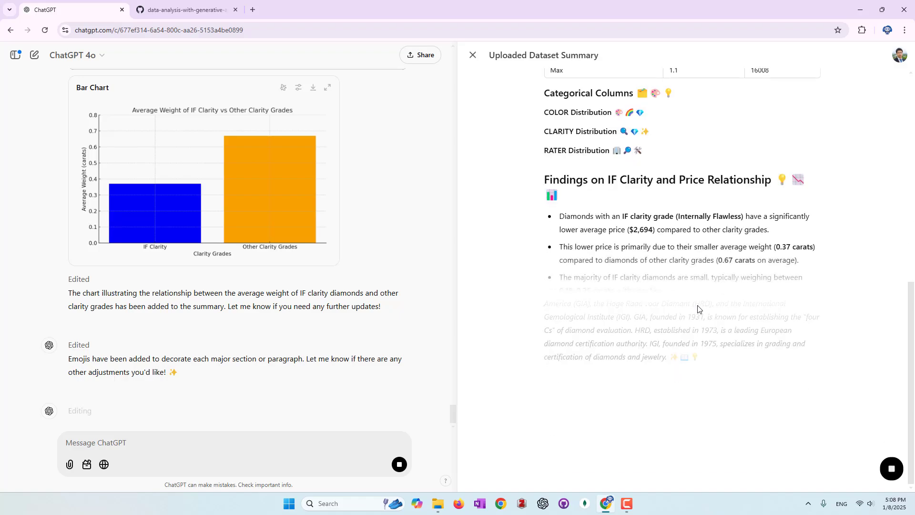
scroll(698, 309, "up", 3)
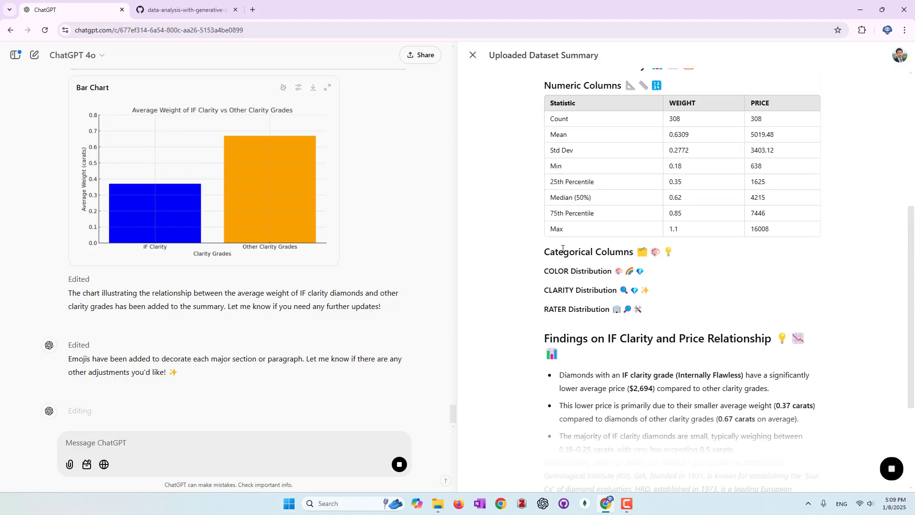
scroll(674, 367, "down", 3)
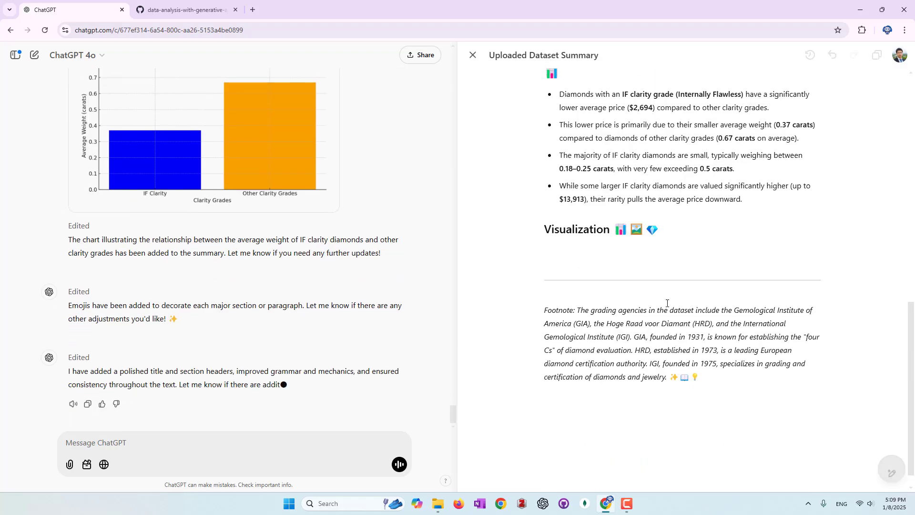
Step: Explore the document's reading level adjustment from Middle School to College, and close it without applying a level
mouse_move(890, 468)
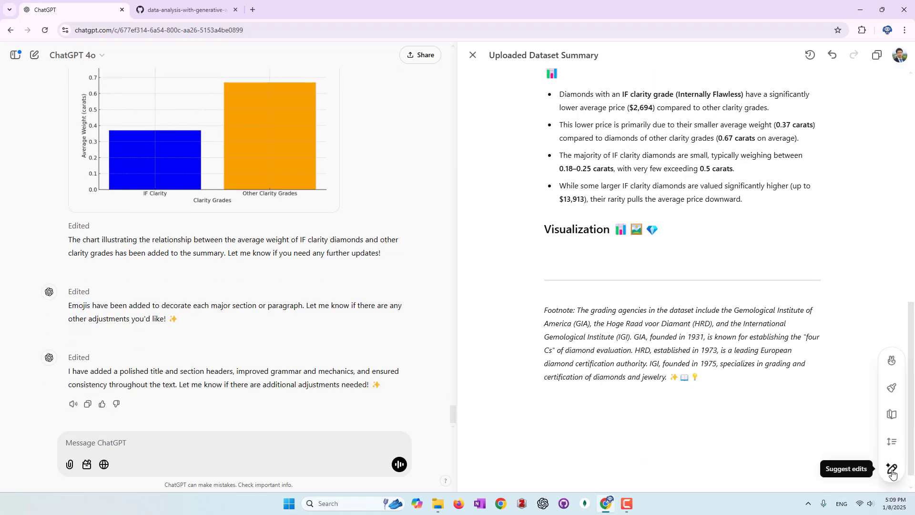
left_click(895, 423)
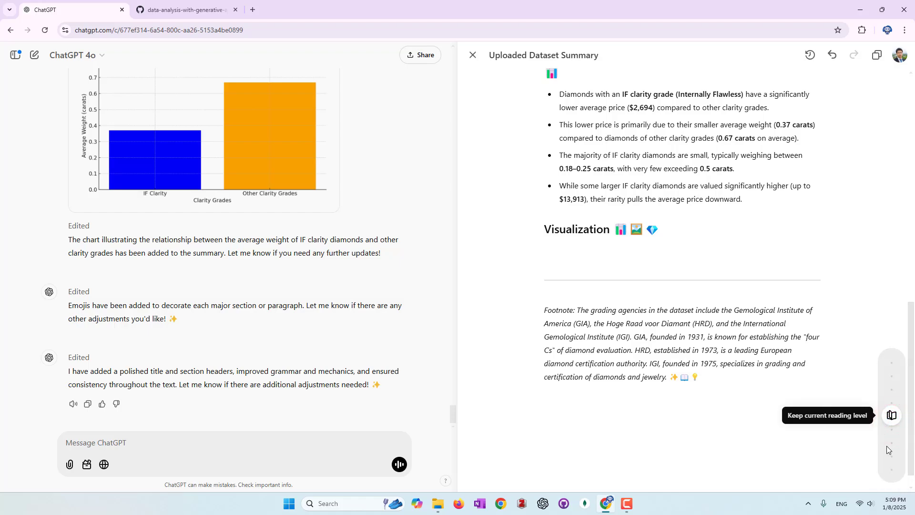
left_click_drag(892, 418, 892, 448)
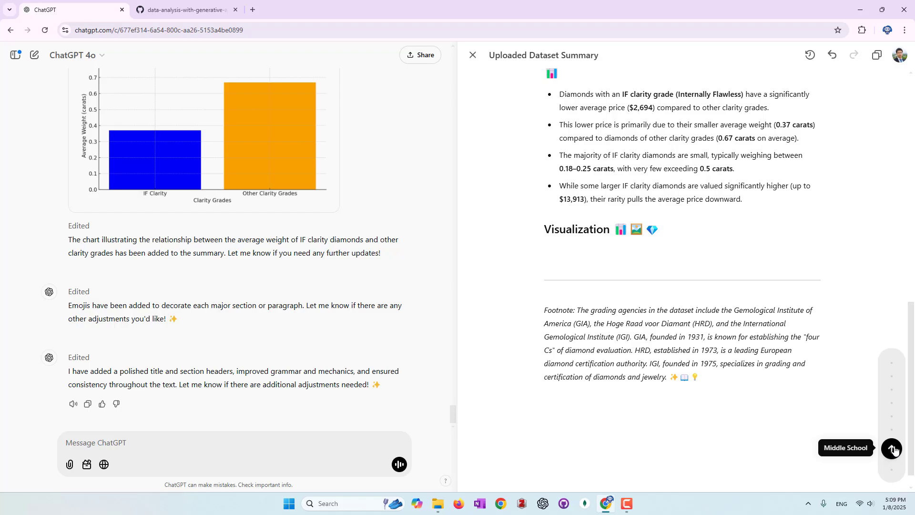
left_click_drag(894, 449, 892, 374)
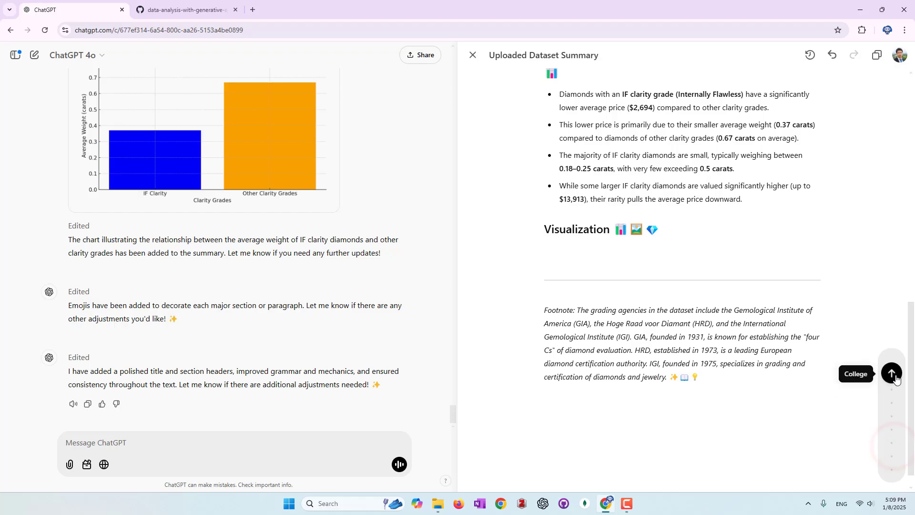
left_click(778, 430)
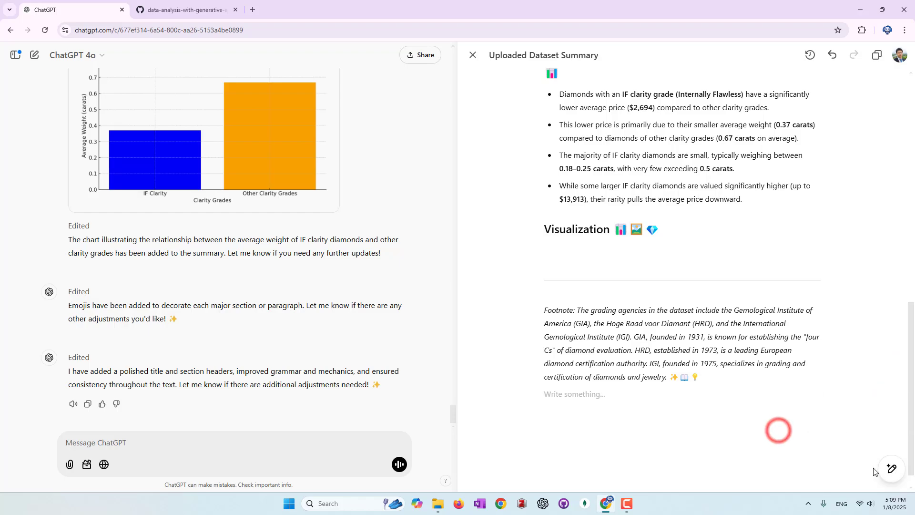
Step: View the document's length adjustment and close it without changing the current length
mouse_move(893, 473)
left_click(891, 442)
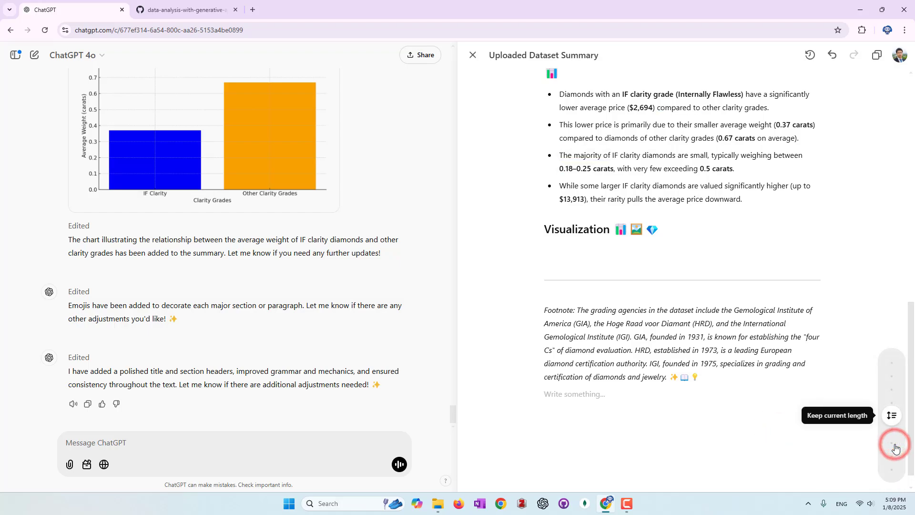
mouse_move(887, 420)
left_mouse_down()
mouse_move(894, 379)
mouse_move(890, 465)
mouse_move(890, 421)
left_mouse_up()
left_click(740, 423)
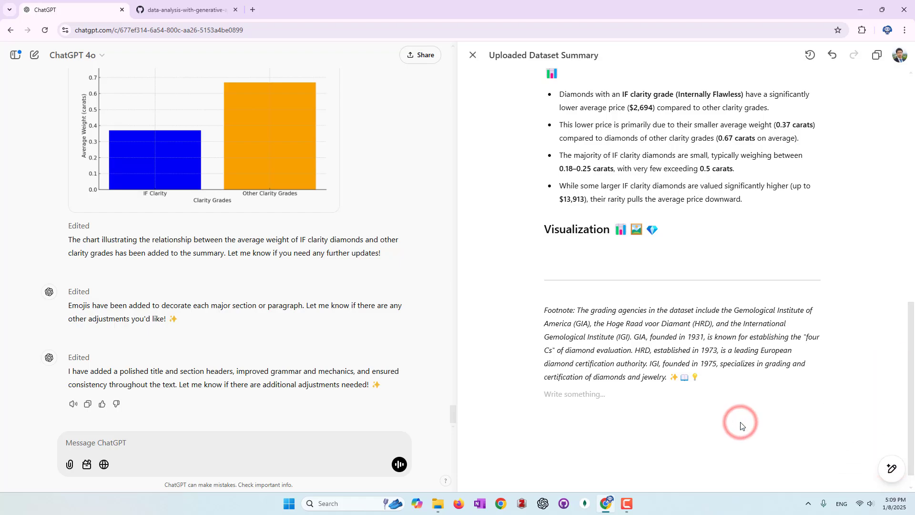
Step: Send the chat prompt "review the summary and add commetns"
left_click(264, 449)
type("review")
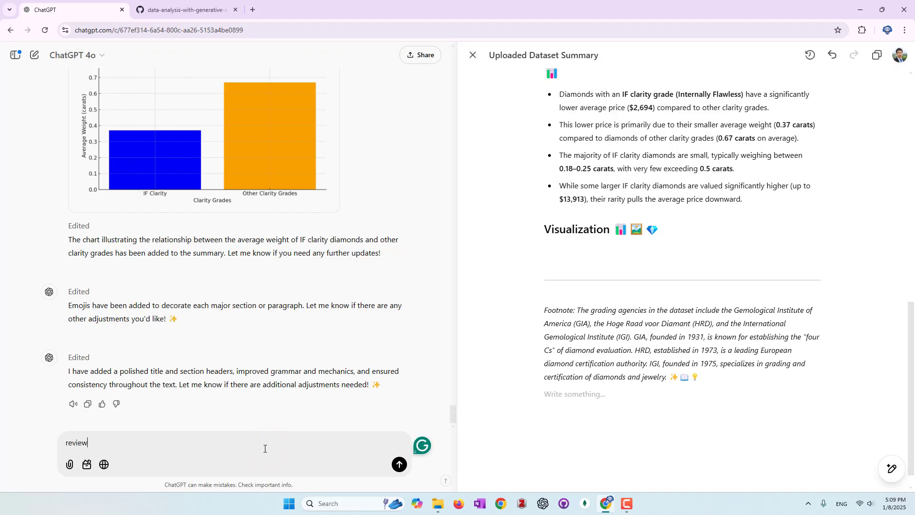
type(" the summary and add commetns")
key("Return")
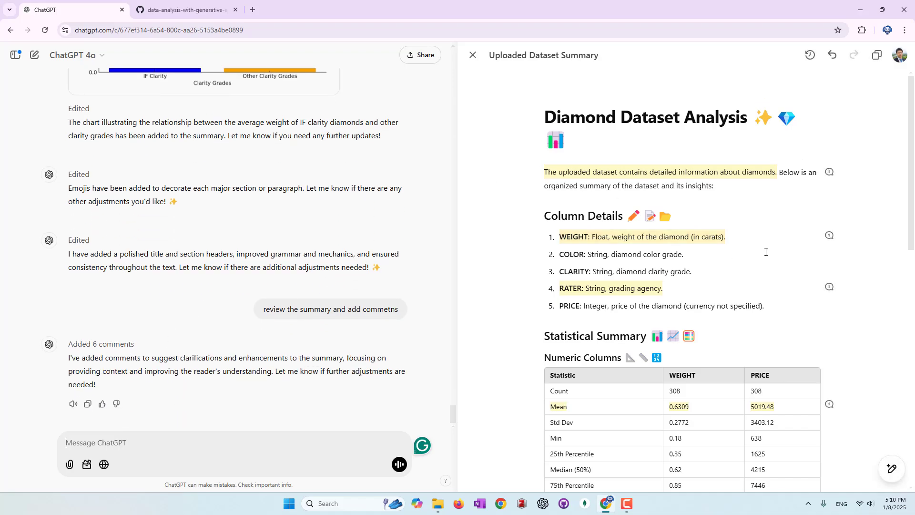
Step: Apply the review comment on the opening sentence and dismiss the comments on the WEIGHT and RATER column entries
left_click(830, 172)
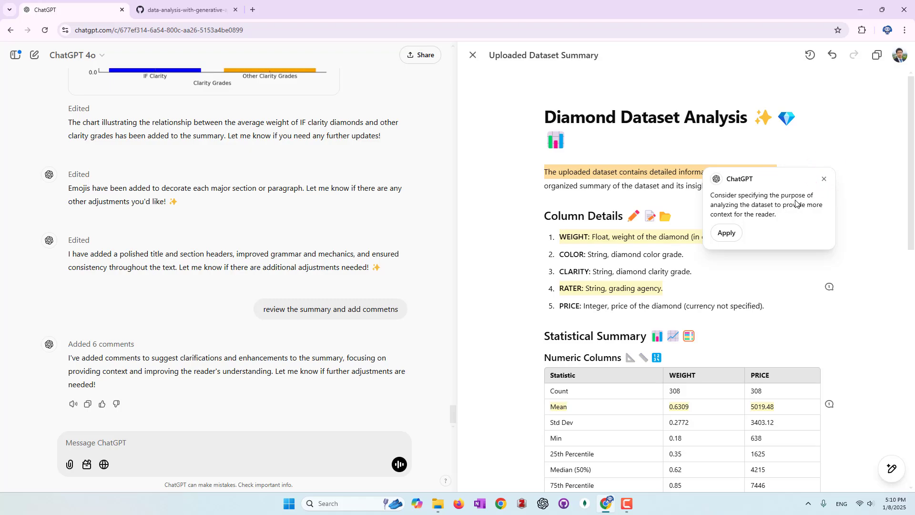
left_click(728, 234)
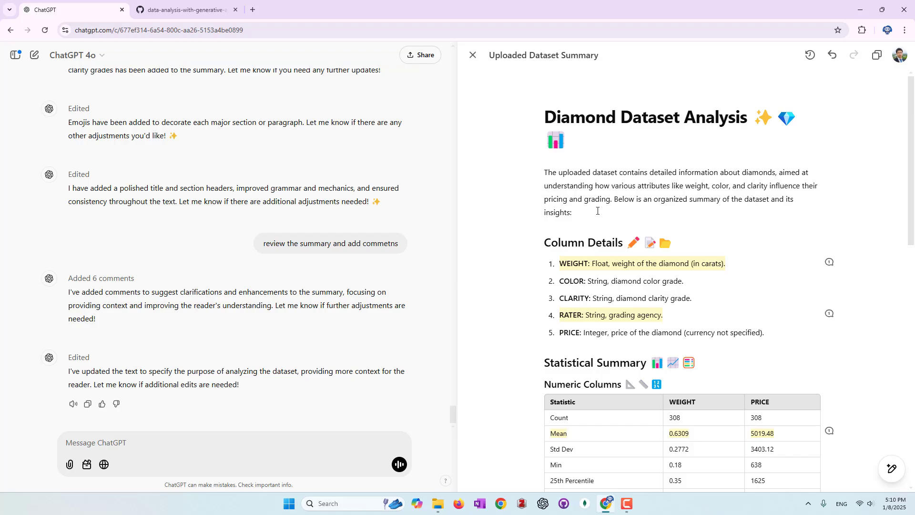
left_click(829, 262)
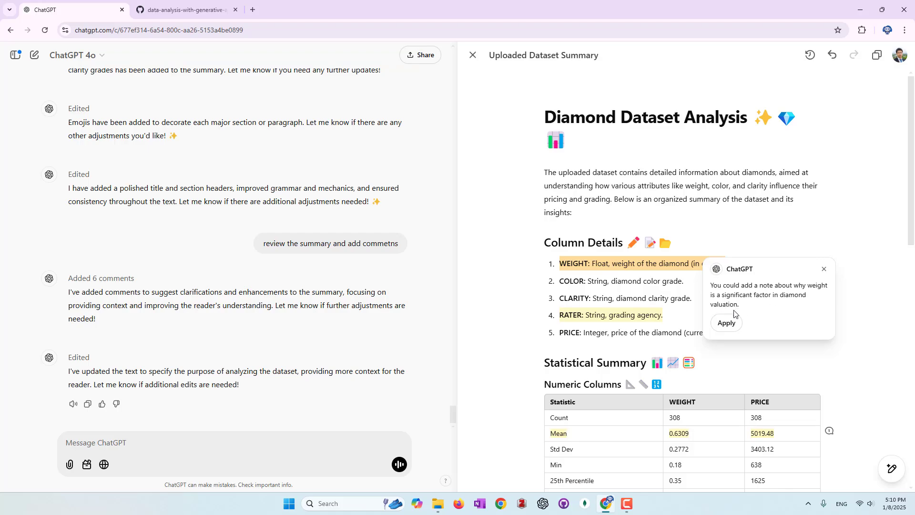
left_click(824, 268)
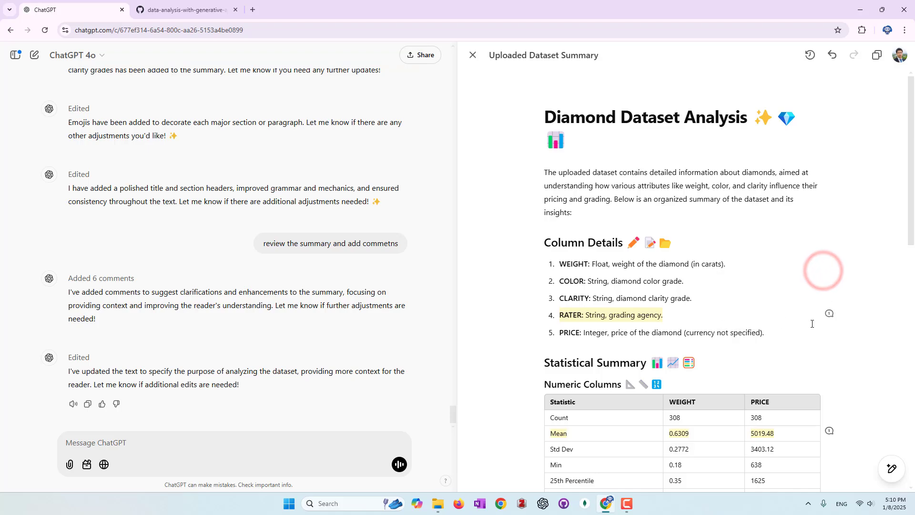
left_click(830, 315)
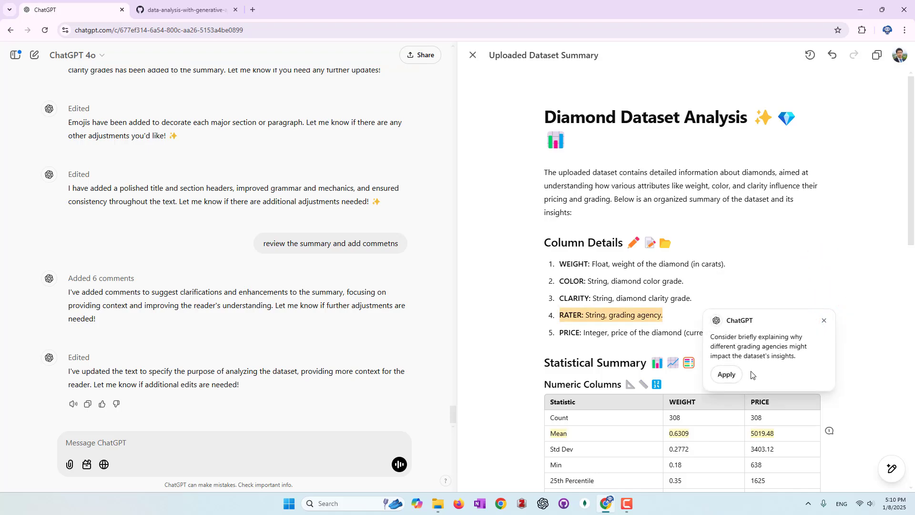
left_click(824, 320)
Step: Apply the review comment on the Mean row of the Numeric Columns table and check the edited table
scroll(792, 298, "down", 3)
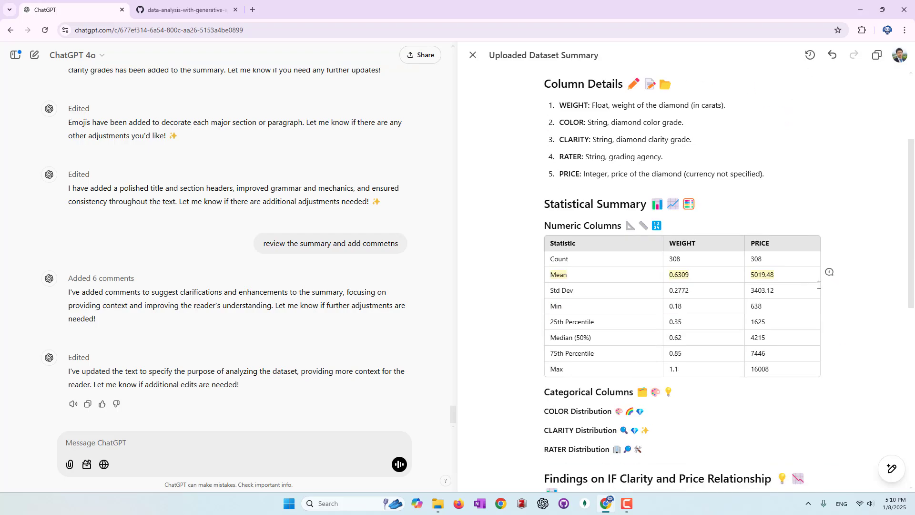
left_click(829, 272)
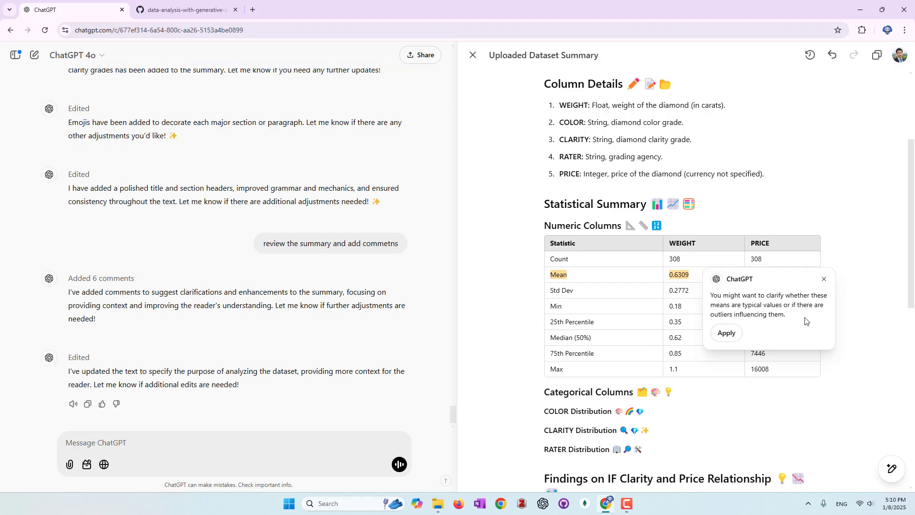
left_click(726, 333)
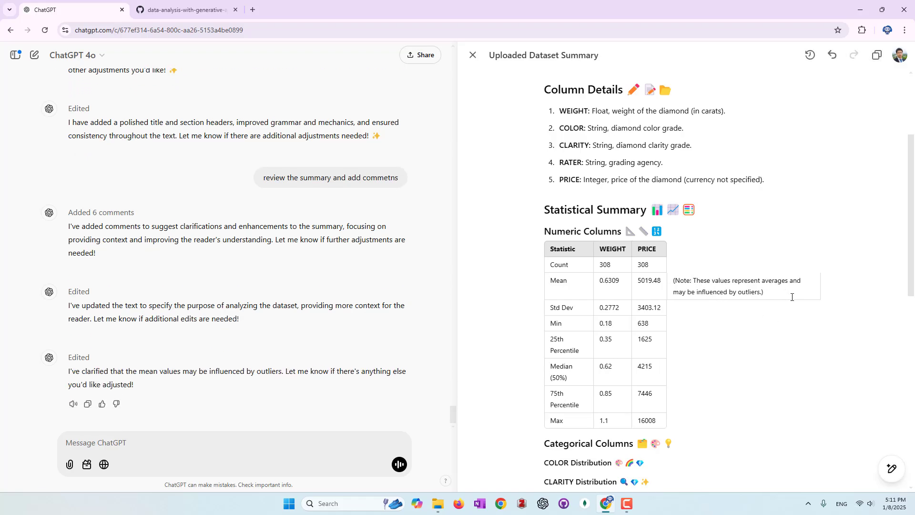
scroll(740, 316, "down", 3)
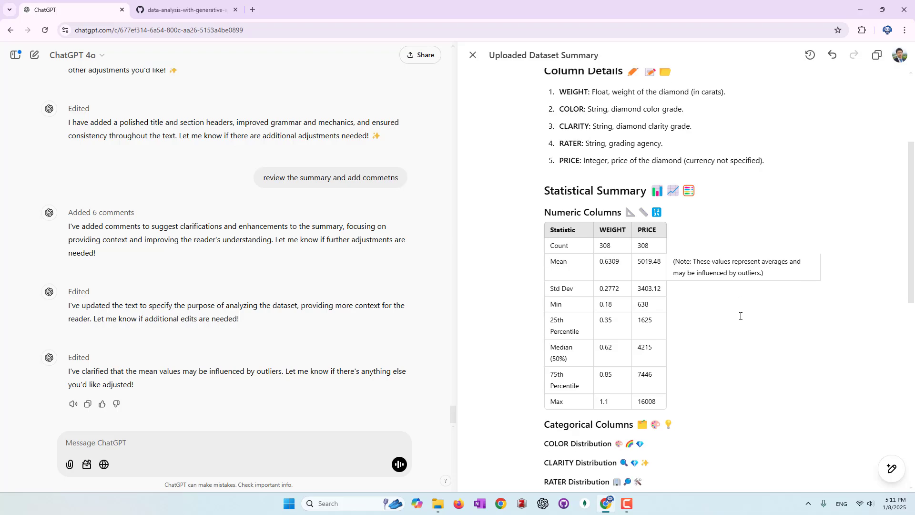
scroll(741, 316, "up", 3)
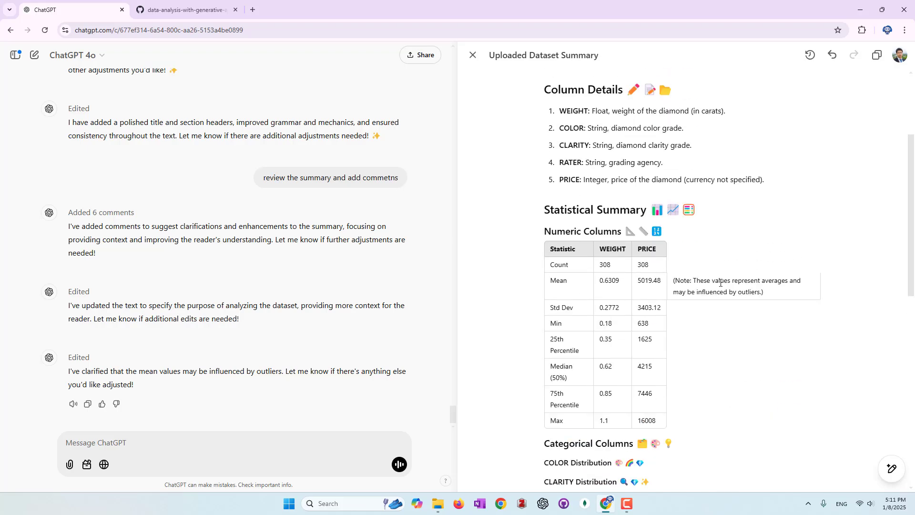
Step: Review the highlighted changes and restore the previous document version, from before the note was added to the Mean row
left_click(810, 55)
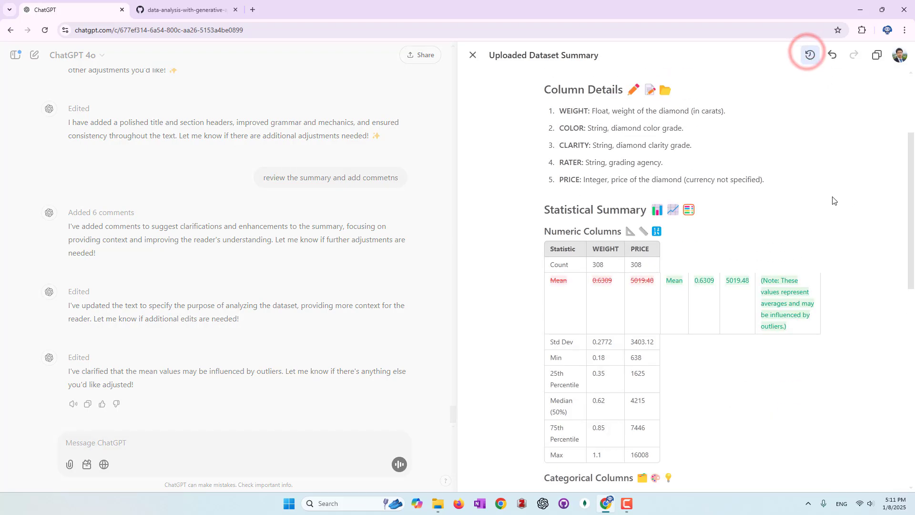
scroll(832, 215, "down", 5)
scroll(831, 216, "up", 8)
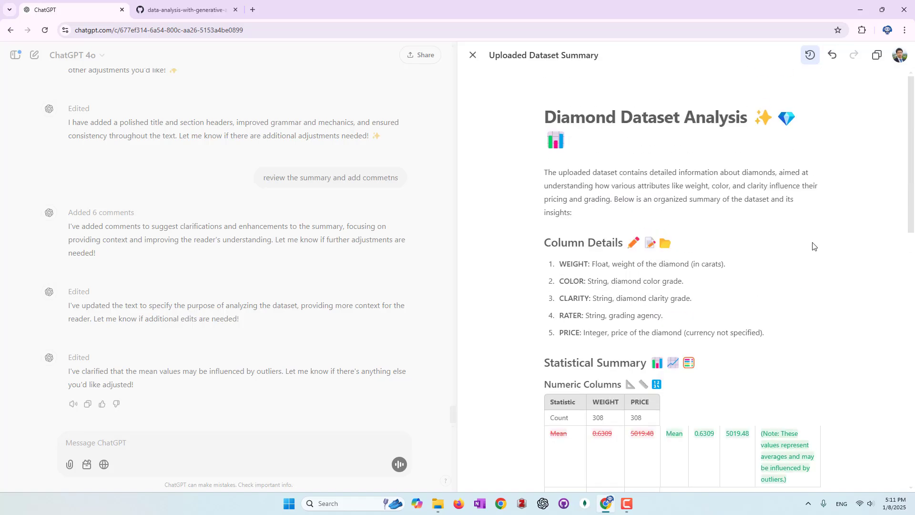
scroll(813, 246, "down", 3)
left_click(832, 55)
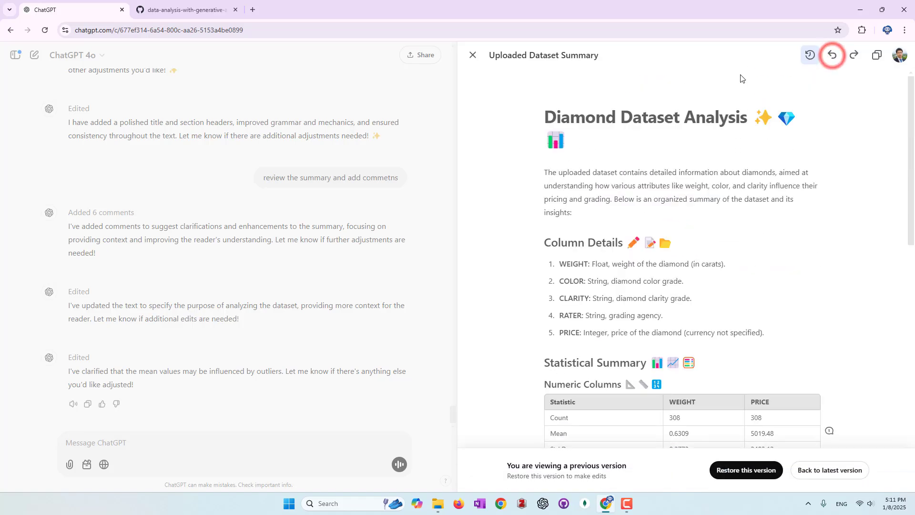
scroll(762, 370, "down", 3)
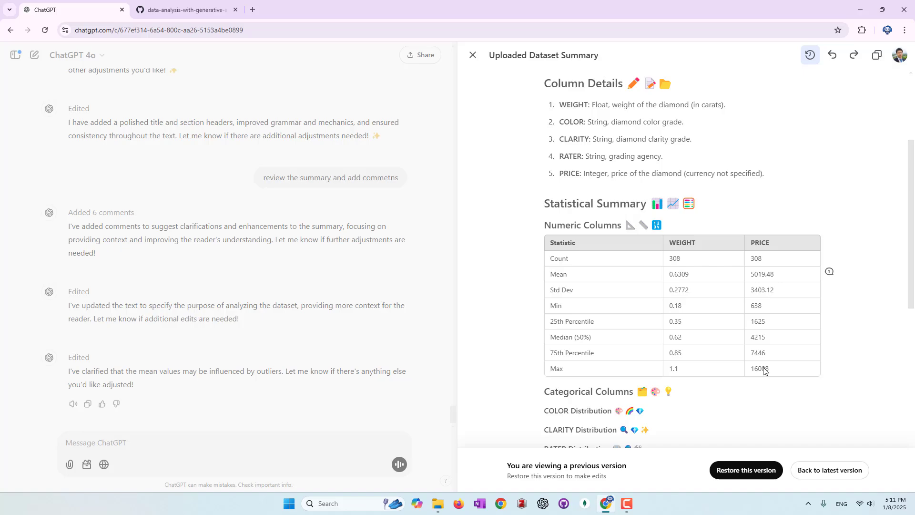
left_click(747, 470)
Step: Apply the review comment on the first IF clarity finding, about weight influencing price, and look over the expanded text
scroll(724, 339, "down", 6)
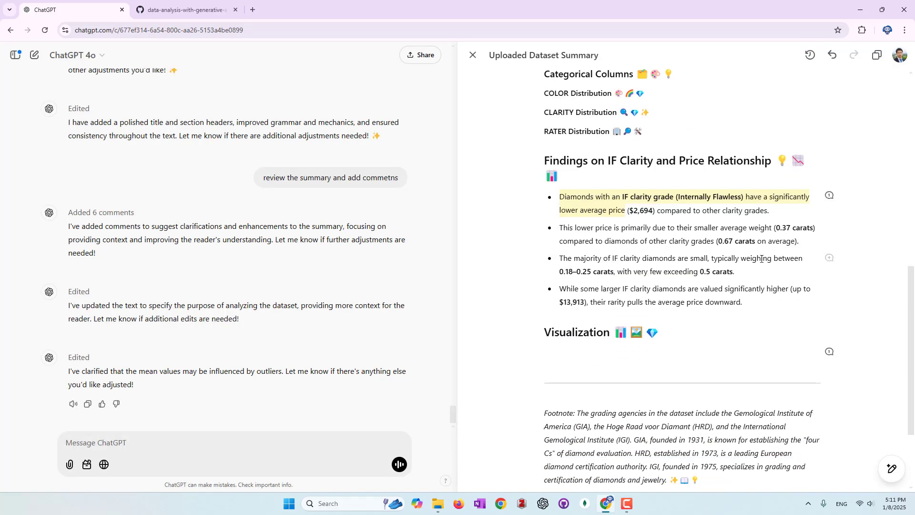
left_click(829, 196)
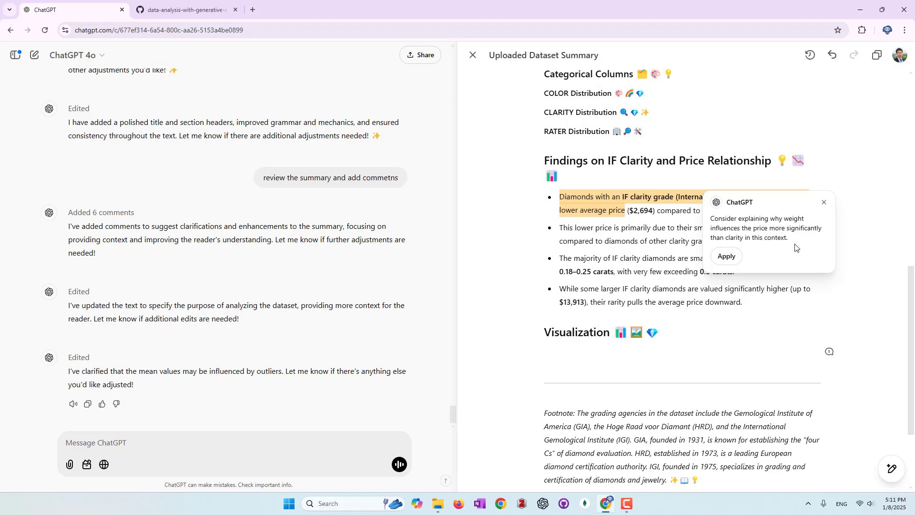
left_click(726, 257)
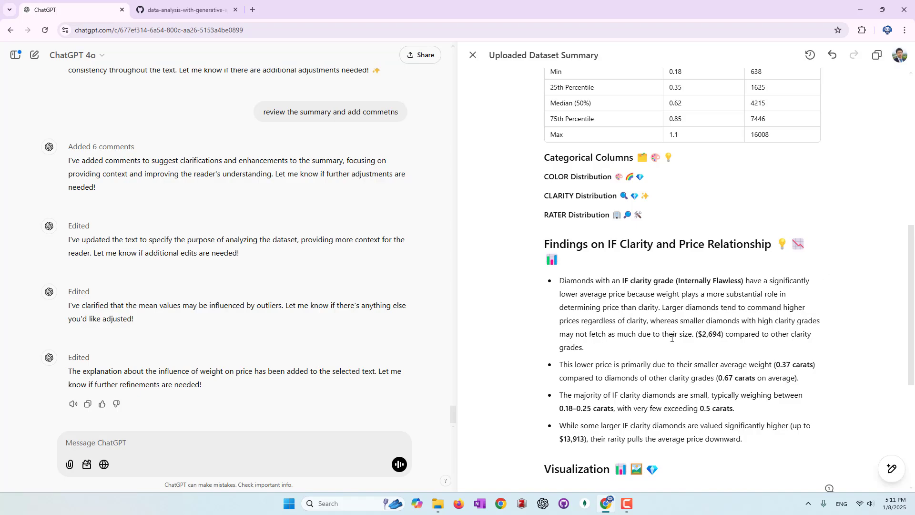
scroll(667, 345, "down", 3)
scroll(605, 352, "up", 6)
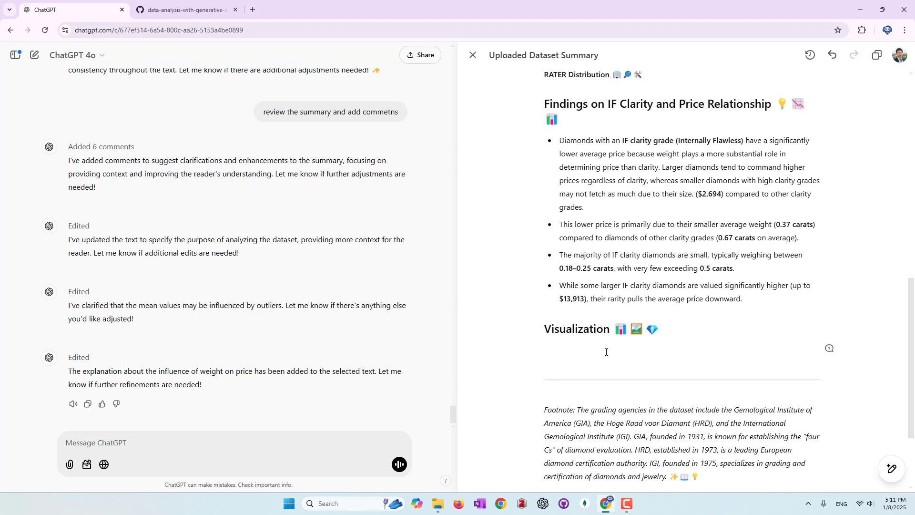
Step: Select the introductory paragraph and submit the edit request "create a diamond image and insert it here" for it
scroll(605, 351, "up", 5)
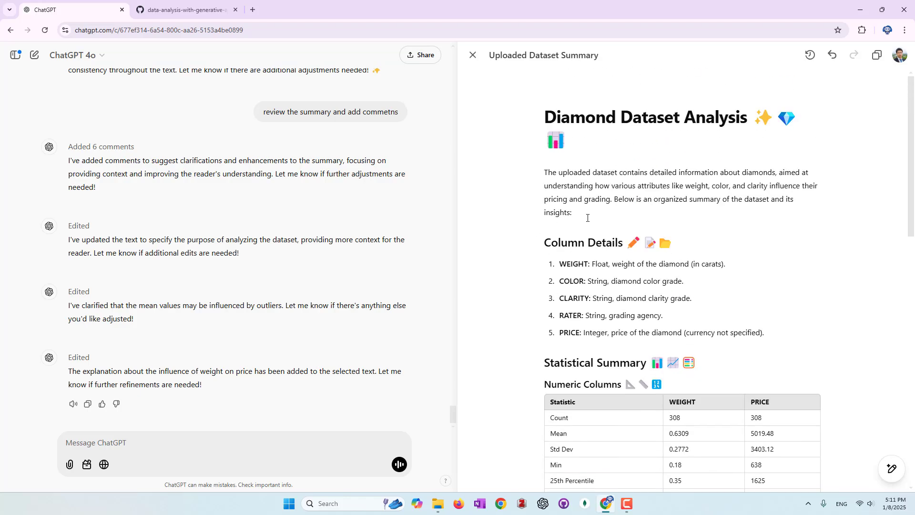
left_click_drag(586, 213, 532, 177)
left_click(573, 156)
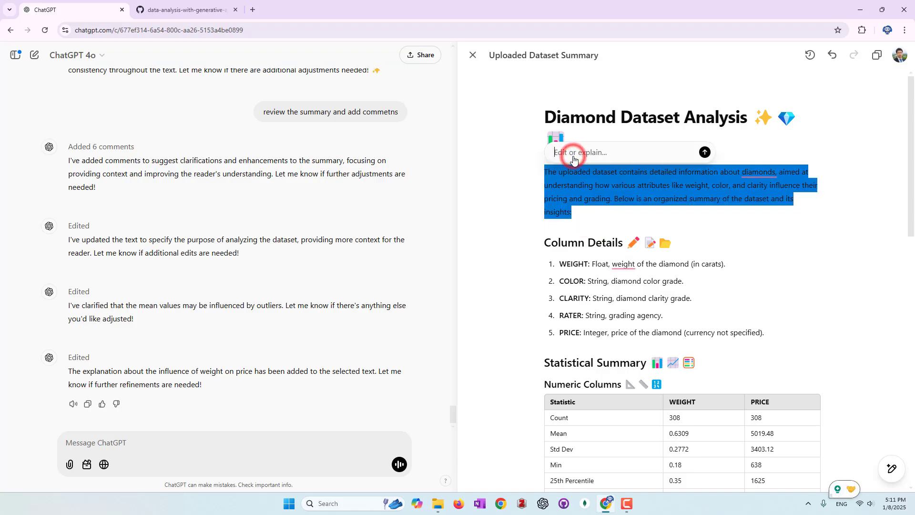
type("create a")
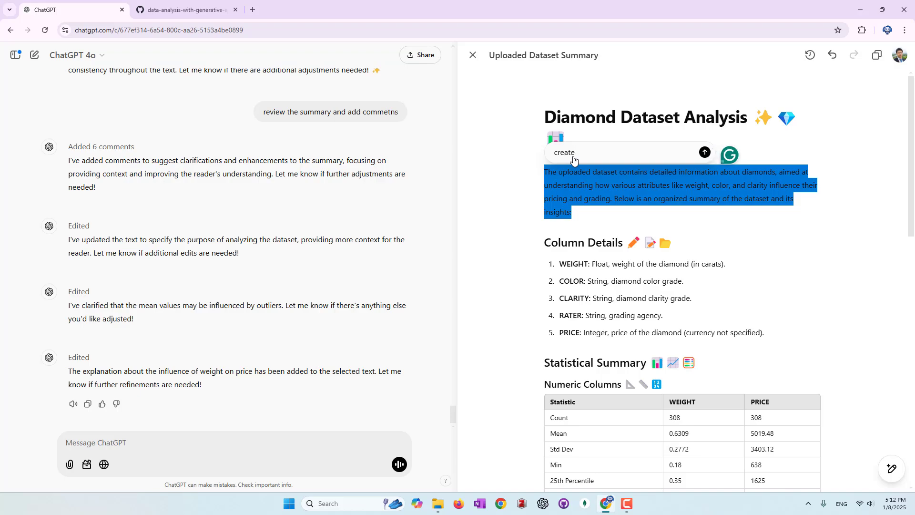
type("diamond image and insert it here")
left_click(705, 152)
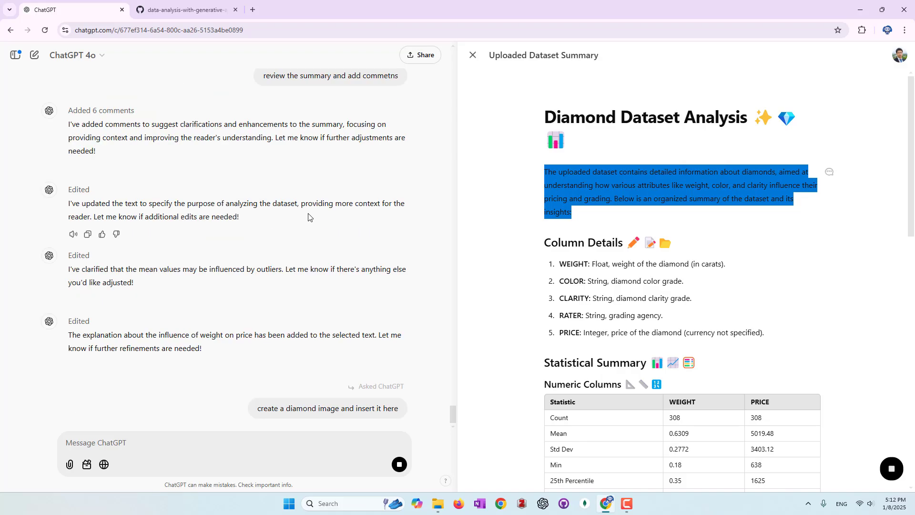
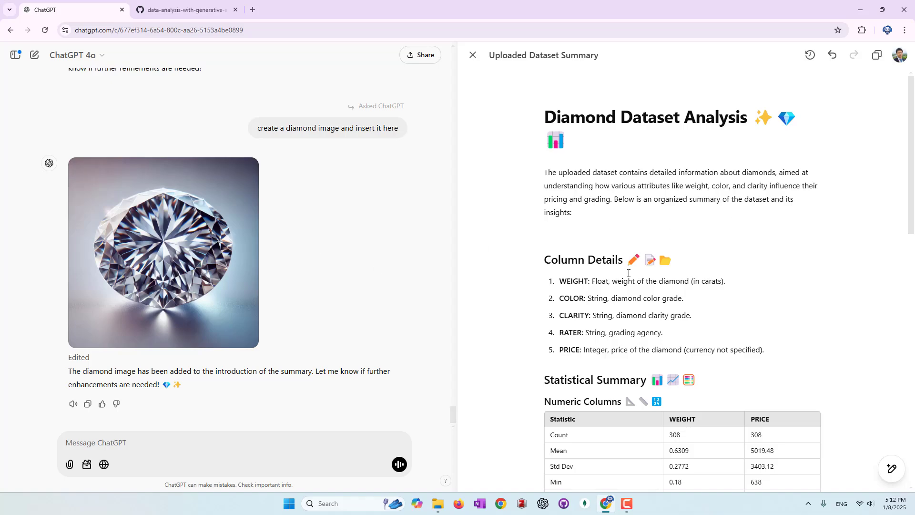
Step: Look through the whole summary document for the inserted image and chart, and go back over the earlier chart replies in the conversation
scroll(591, 289, "down", 15)
scroll(629, 273, "down", 1)
scroll(628, 273, "up", 15)
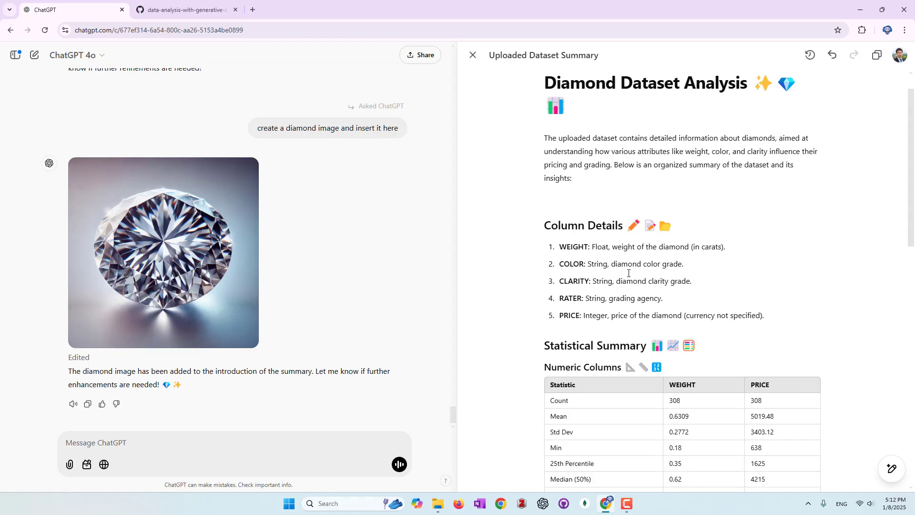
scroll(628, 273, "down", 15)
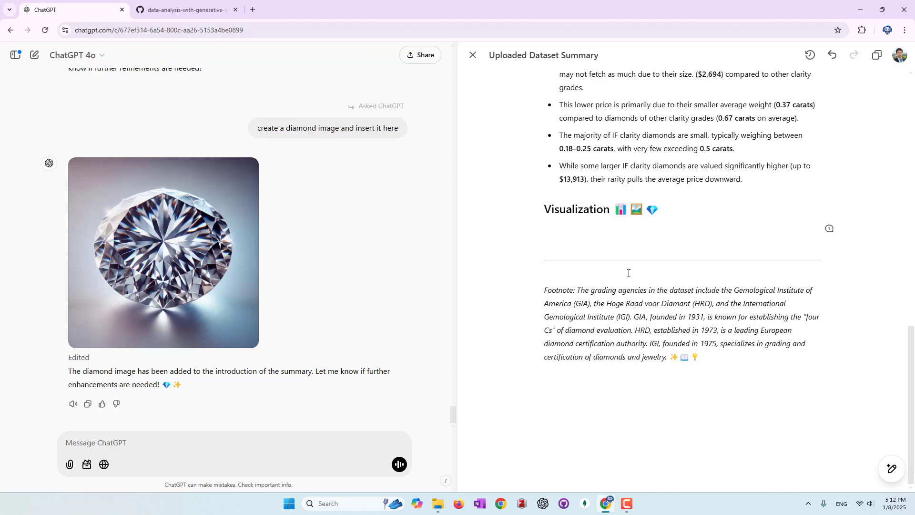
scroll(593, 282, "up", 15)
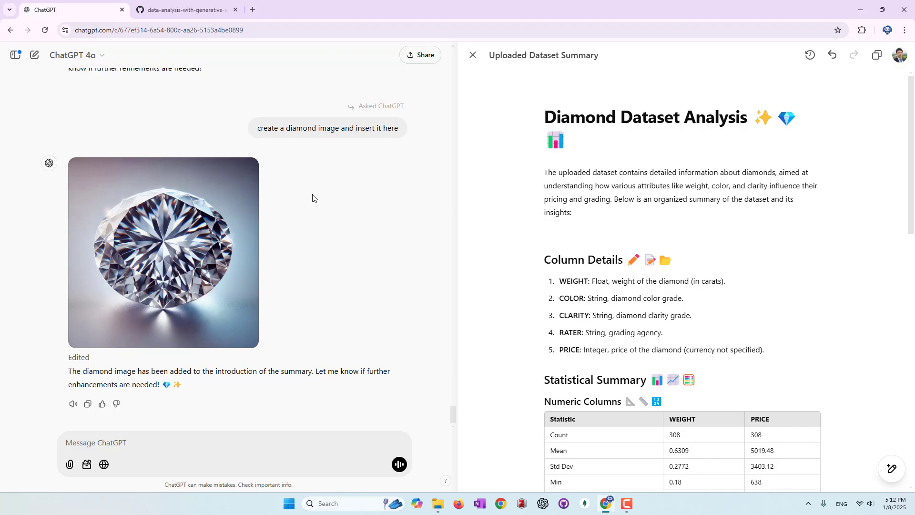
scroll(343, 321, "down", 20)
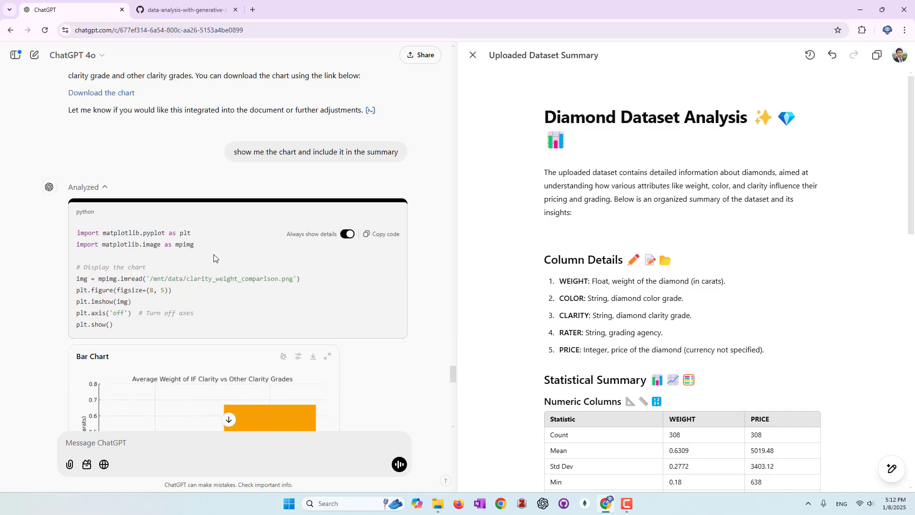
scroll(213, 254, "up", 15)
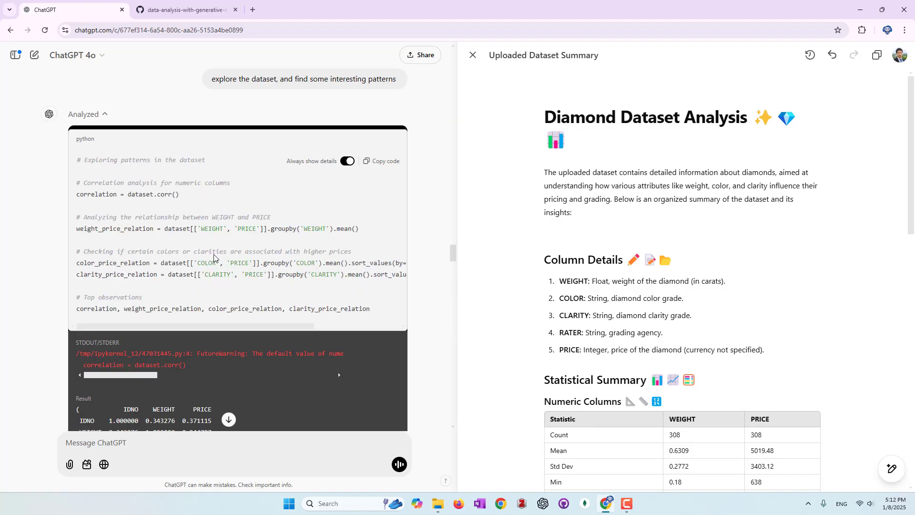
scroll(213, 254, "up", 10)
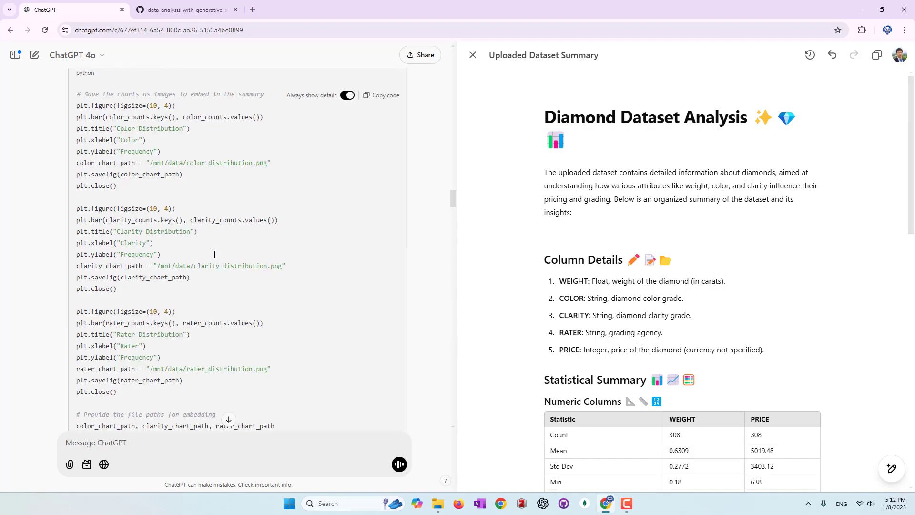
scroll(213, 255, "up", 3)
scroll(214, 254, "down", 15)
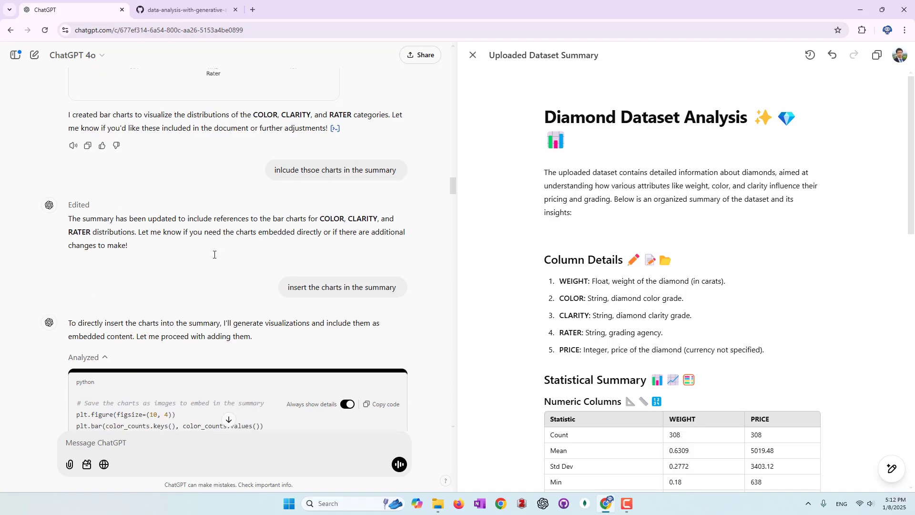
scroll(214, 255, "down", 20)
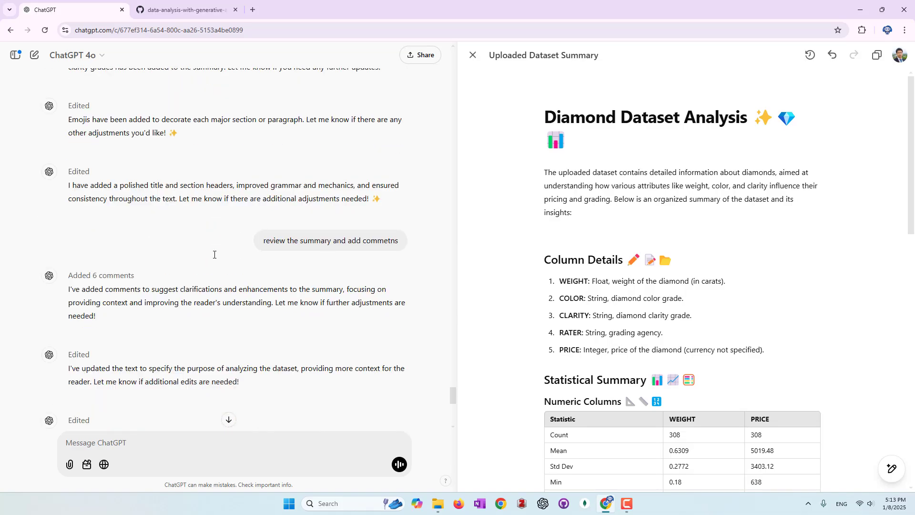
Step: Write the chat request "download the report as a html file" and correct the misspelled word "download"
left_click(215, 435)
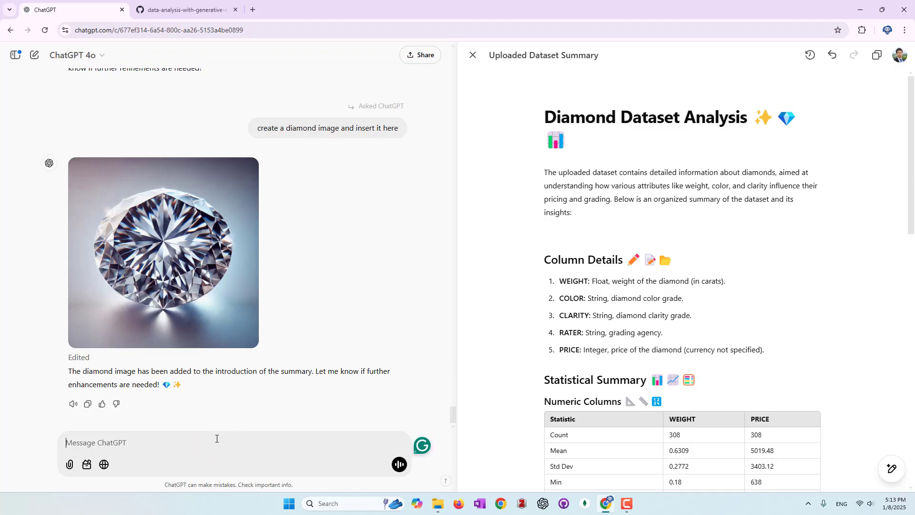
type("make")
key("BackSpace")
key("BackSpace")
key("BackSpace")
key("BackSpace")
type("downlaod the")
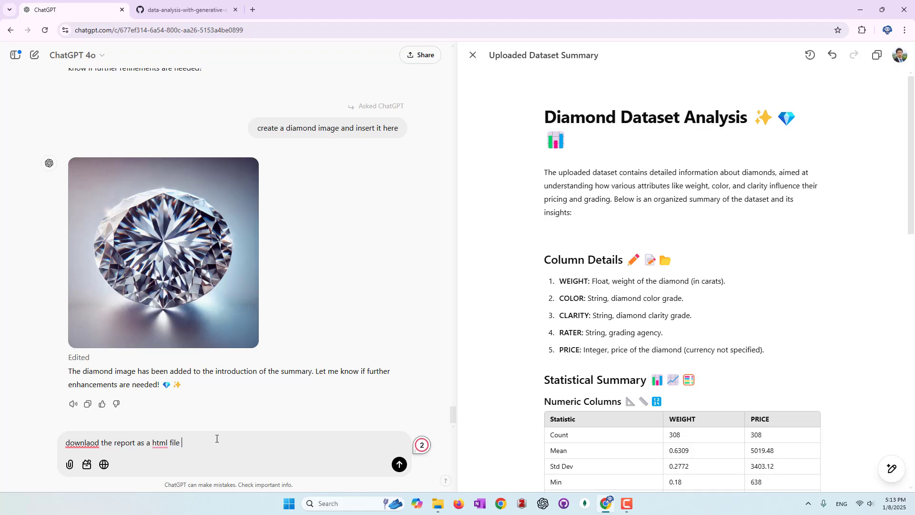
left_click(97, 443)
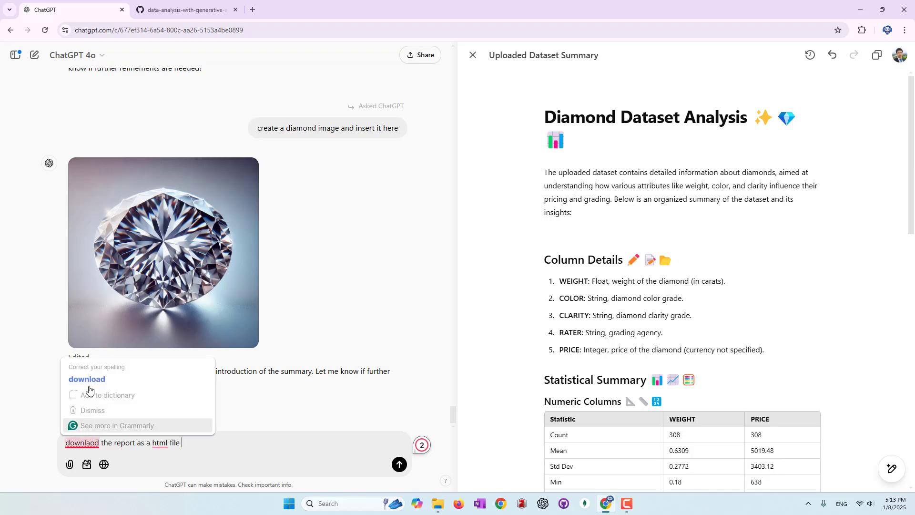
left_click(82, 380)
Step: Complete the request with "with the images and charts embedded.", correcting the spelling of "embedded", and send it
left_click(212, 442)
type("wi")
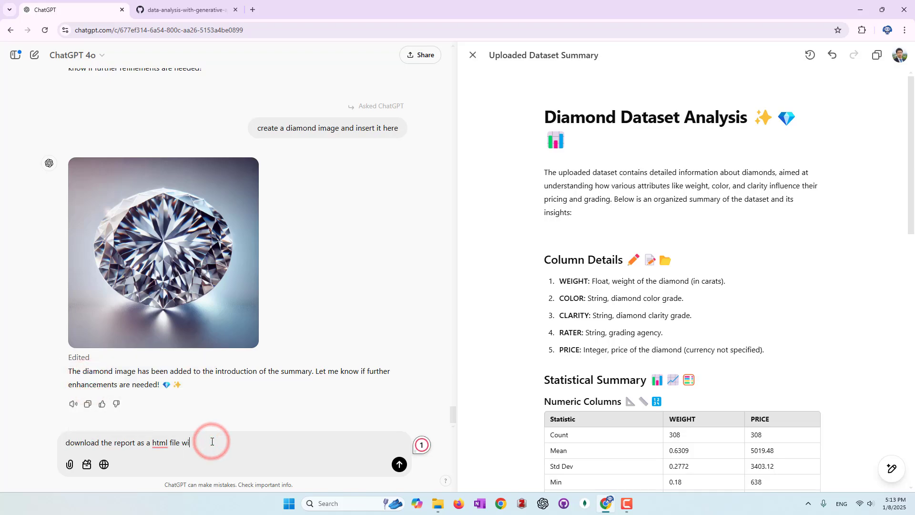
type("th the images and charts embeded")
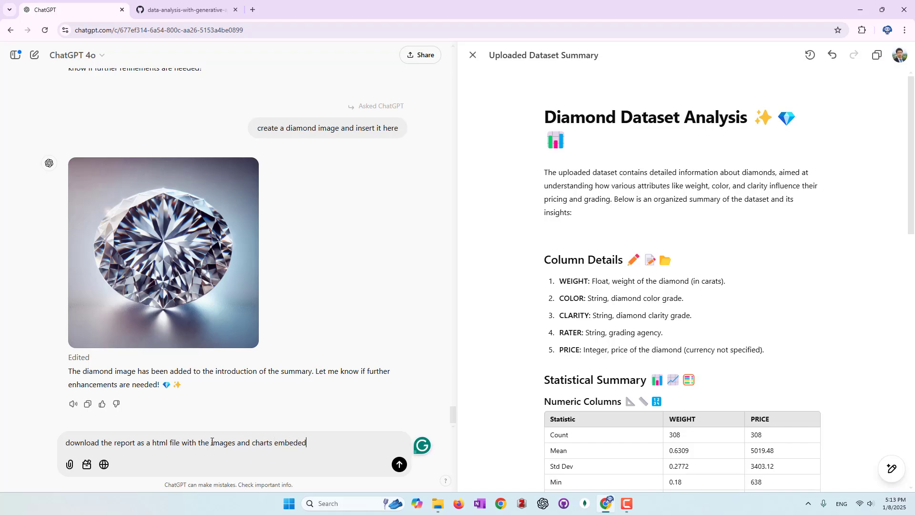
type(".")
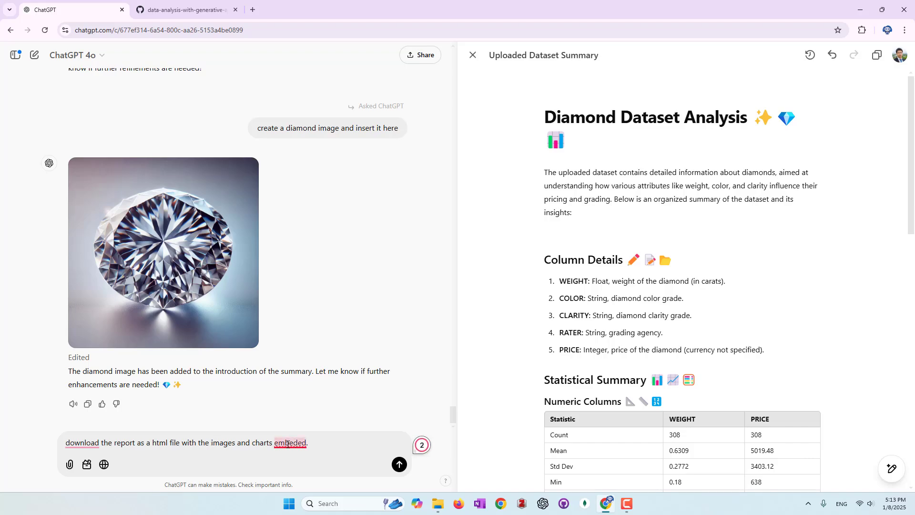
mouse_move(291, 443)
left_click(315, 379)
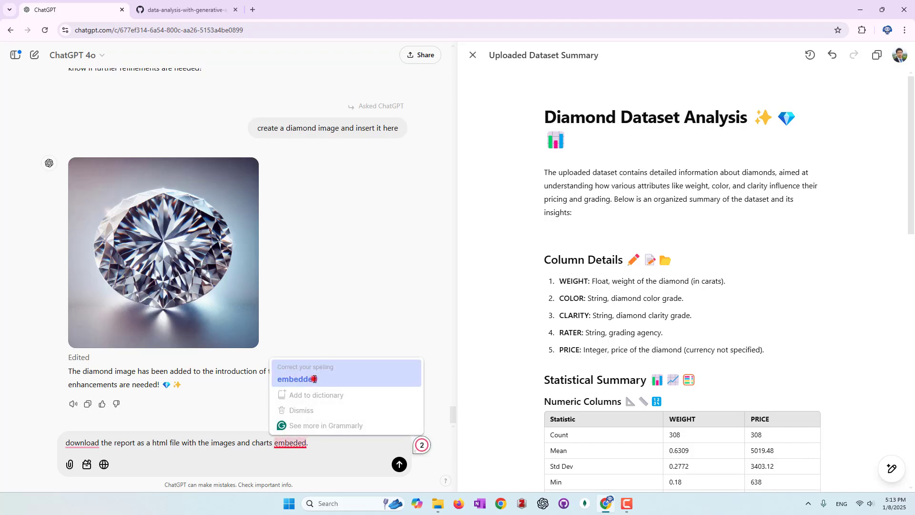
left_click(355, 450)
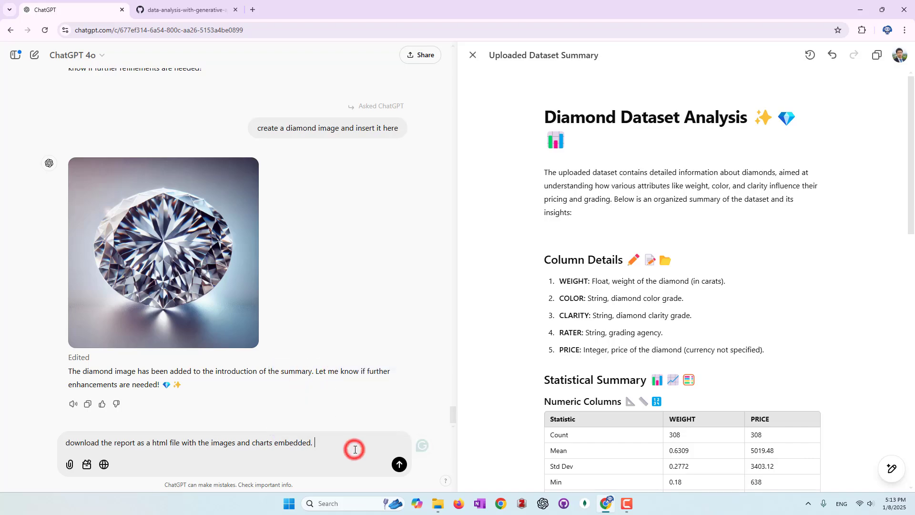
left_click(399, 464)
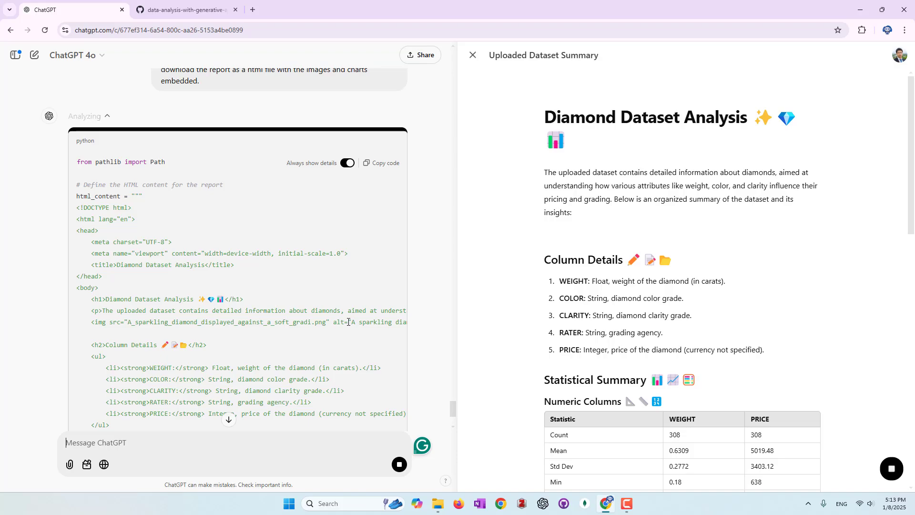
Step: Examine the generated HTML report code, including the diamond image reference, the tables and the saved file path
scroll(348, 323, "down", 3)
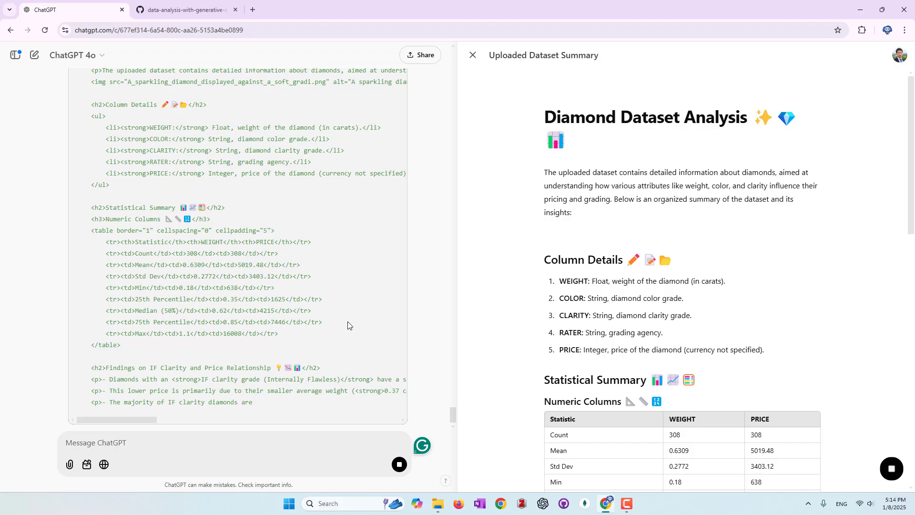
scroll(320, 321, "up", 7)
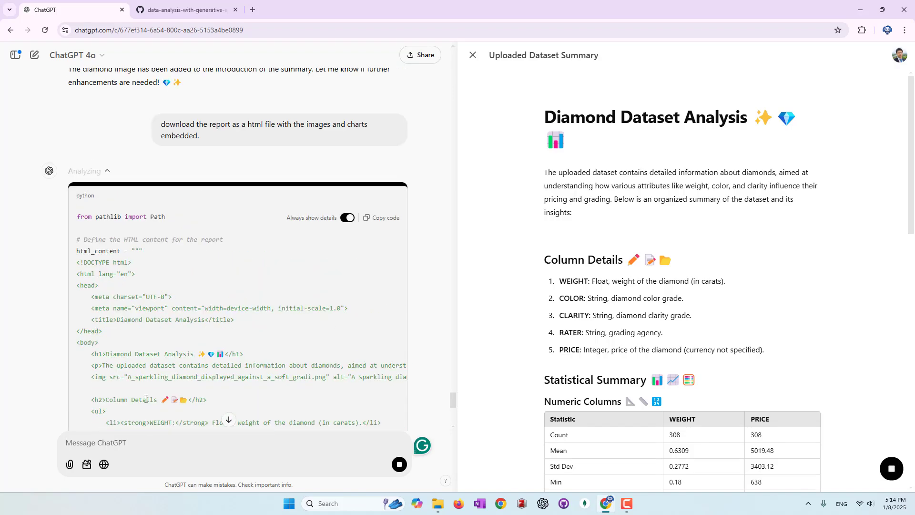
triple_click(111, 378)
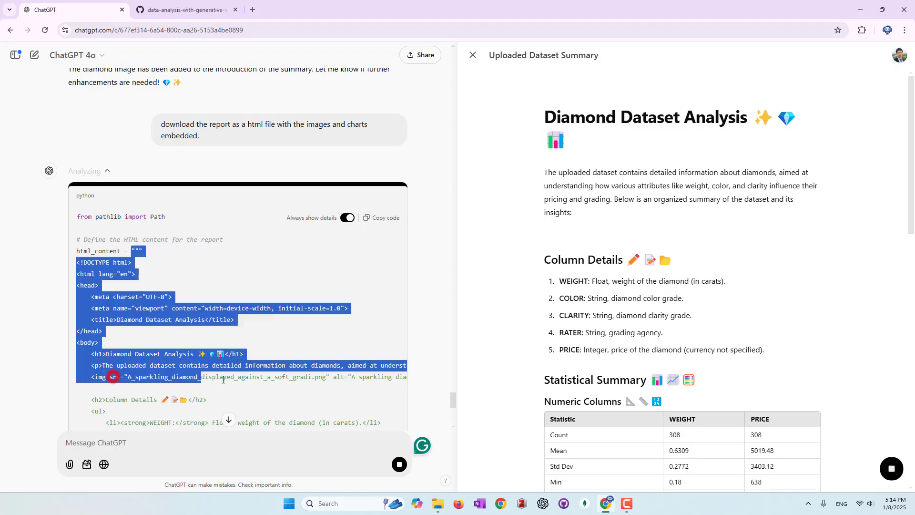
left_click(322, 378)
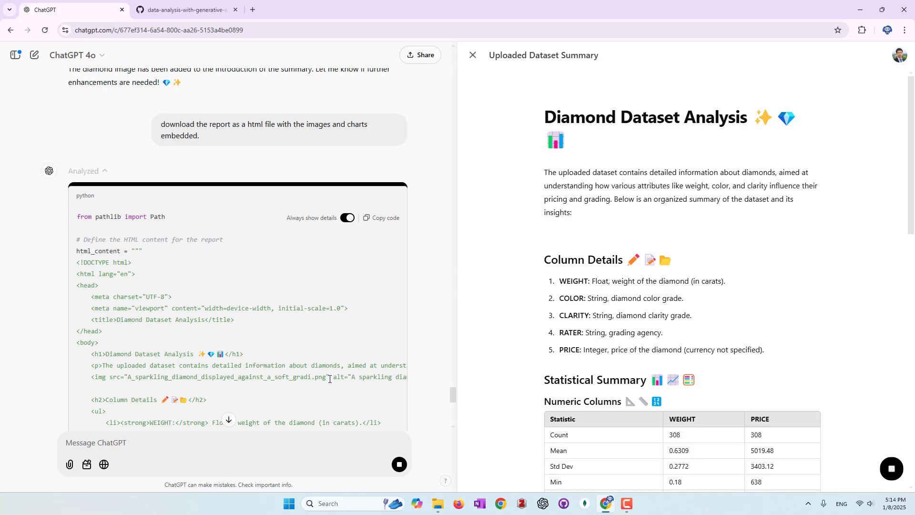
scroll(329, 378, "down", 10)
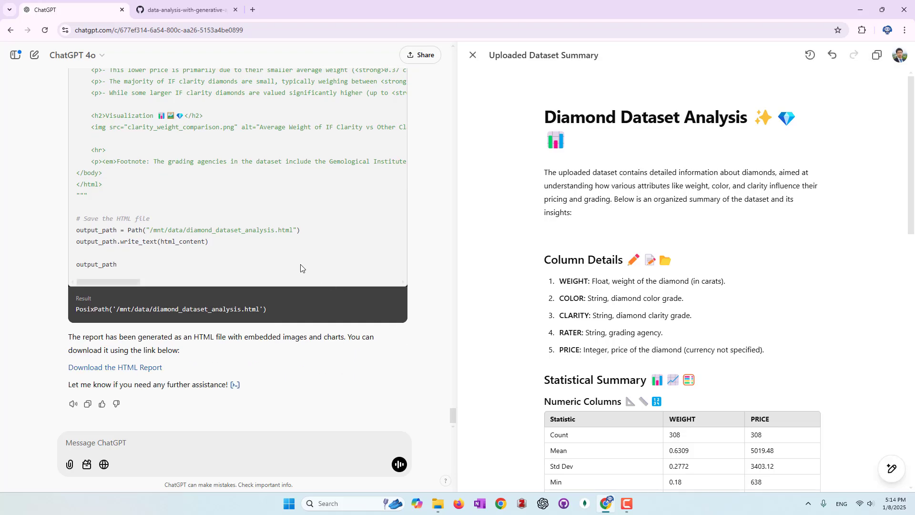
scroll(307, 272, "up", 6)
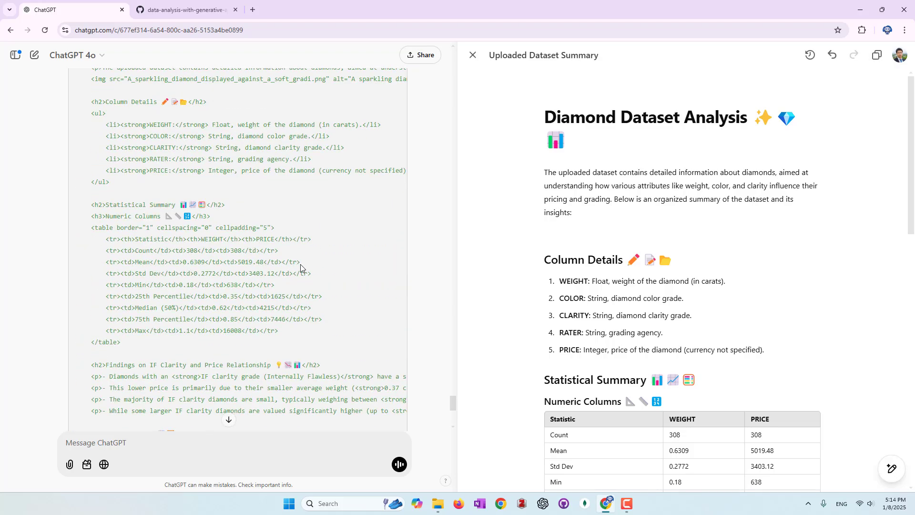
scroll(300, 264, "down", 6)
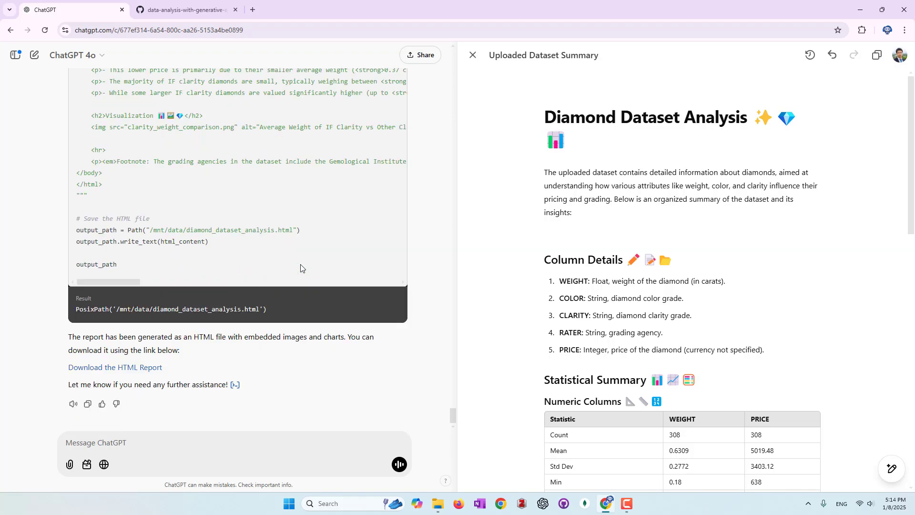
Step: Download the HTML report, open diamond_dataset_analysis.html and check its diamond image and Visualization chart
left_click(145, 371)
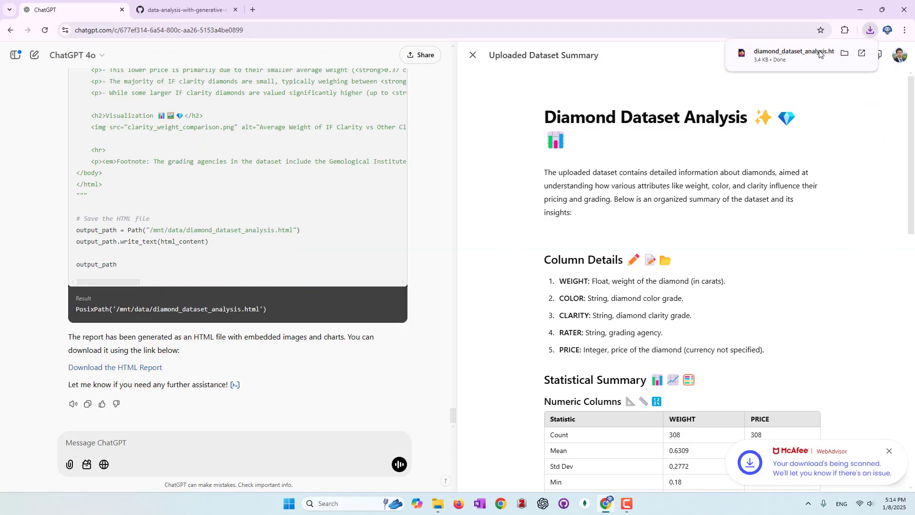
left_click(799, 57)
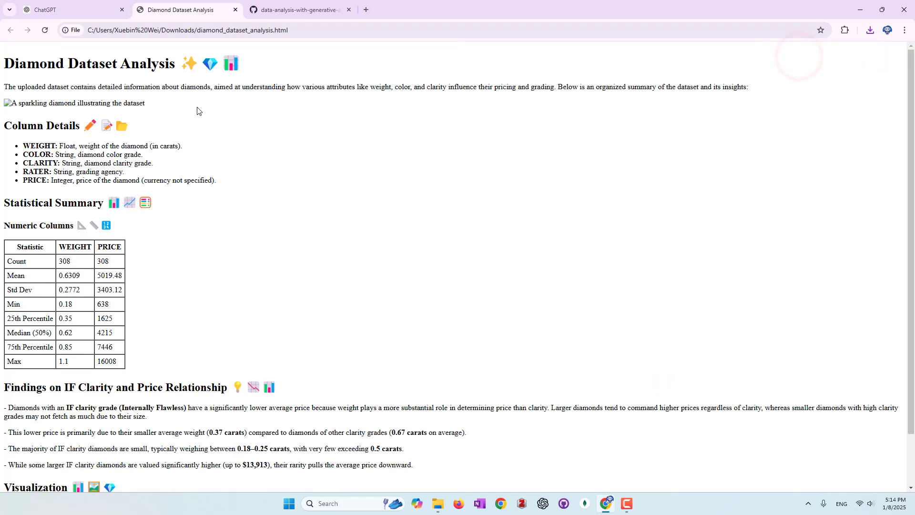
left_click_drag(158, 109, 4, 104)
left_click(313, 180)
scroll(333, 238, "down", 2)
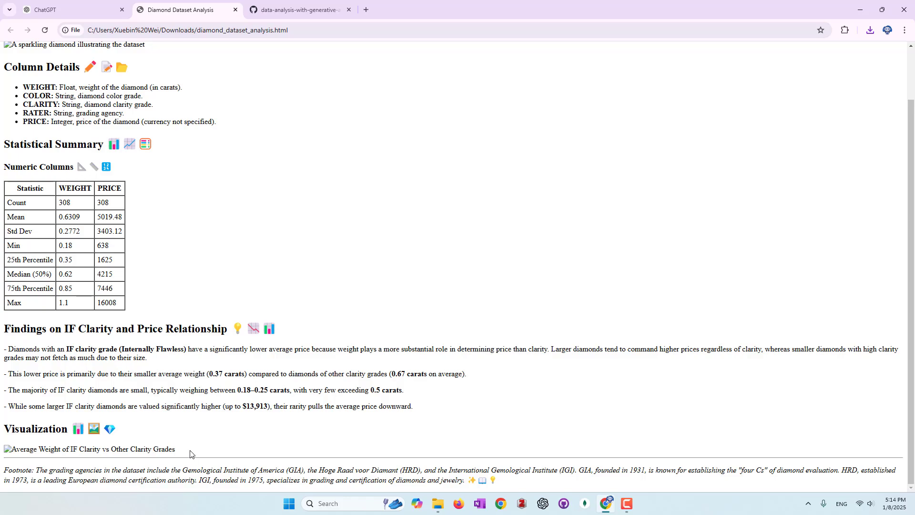
left_click_drag(189, 451, 5, 451)
left_click(276, 422)
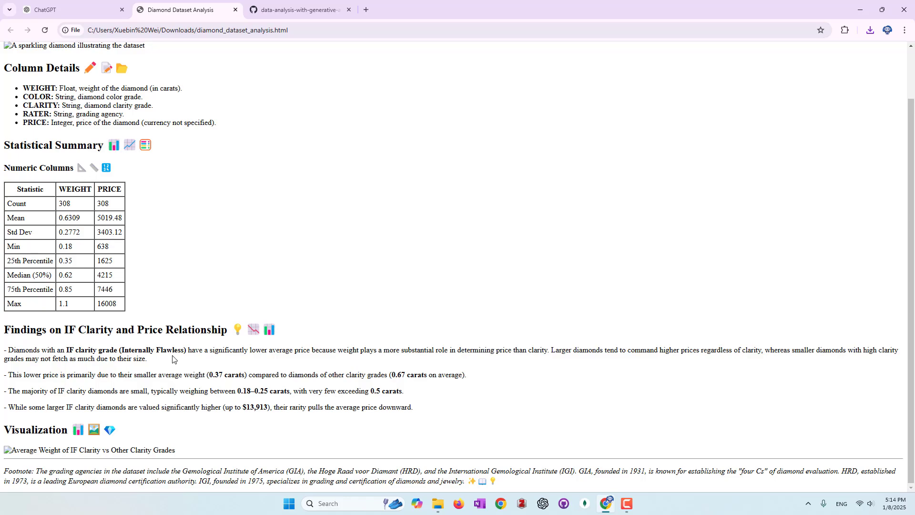
scroll(171, 362, "up", 1)
scroll(171, 362, "down", 1)
Step: Start a new ChatGPT message reading "the diomand image and the", checking the open HTML report while composing it
left_click(64, 2)
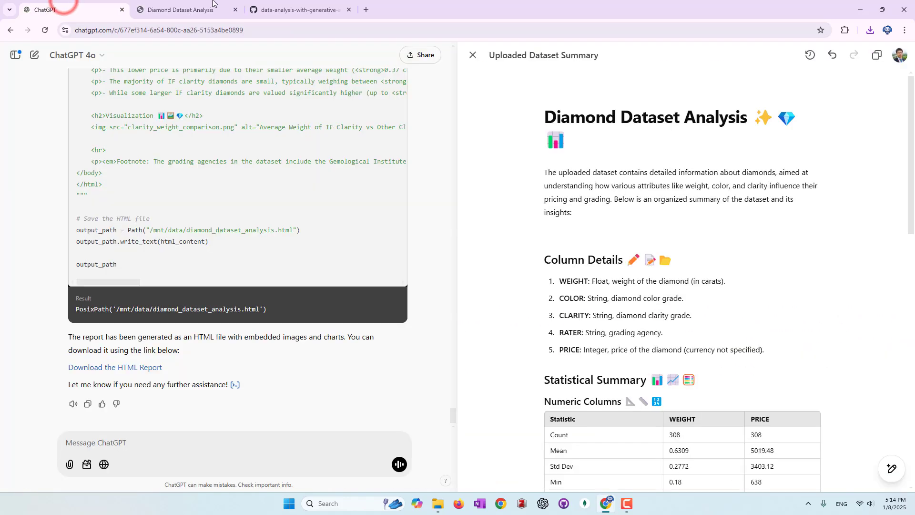
left_click(256, 455)
type("the")
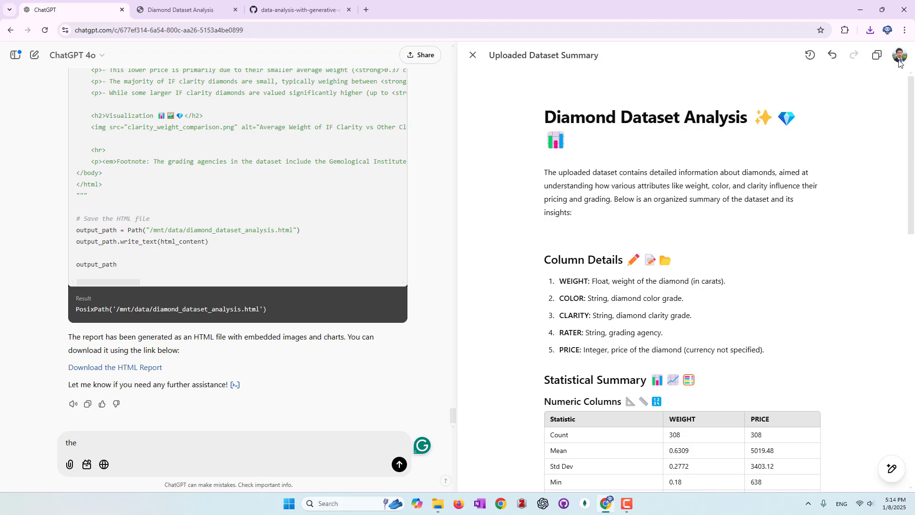
left_click(286, 9)
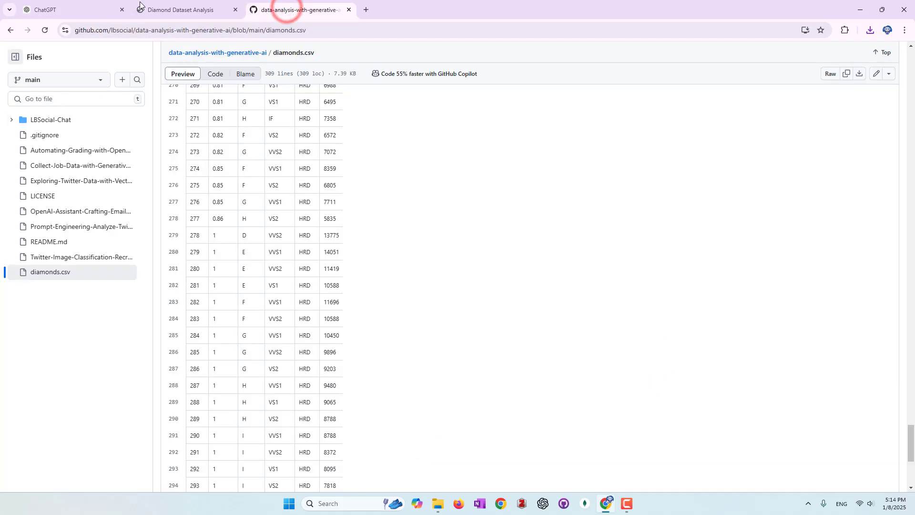
left_click(183, 7)
scroll(78, 123, "up", 2)
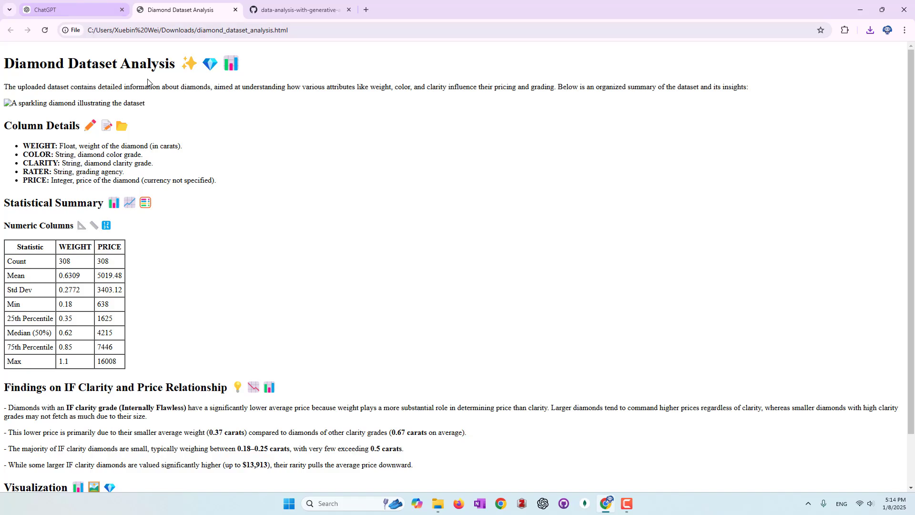
left_click(44, 3)
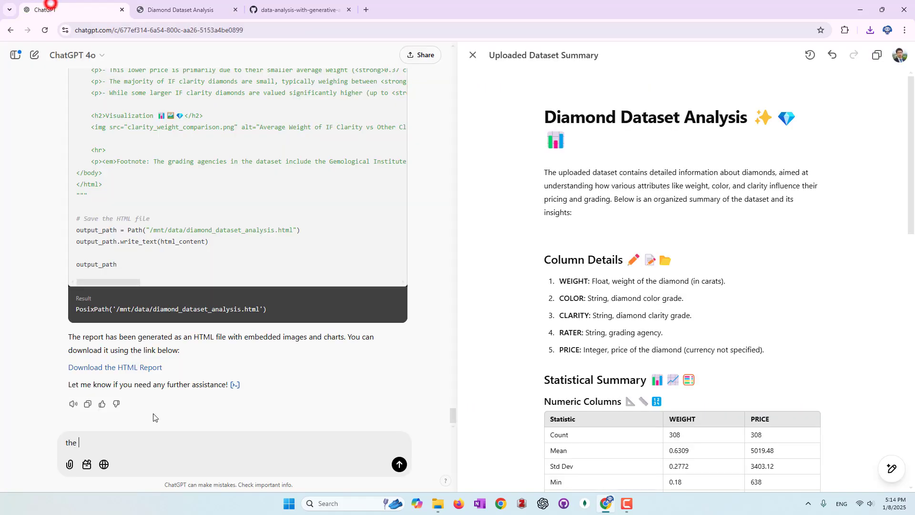
left_click(159, 445)
type("dio")
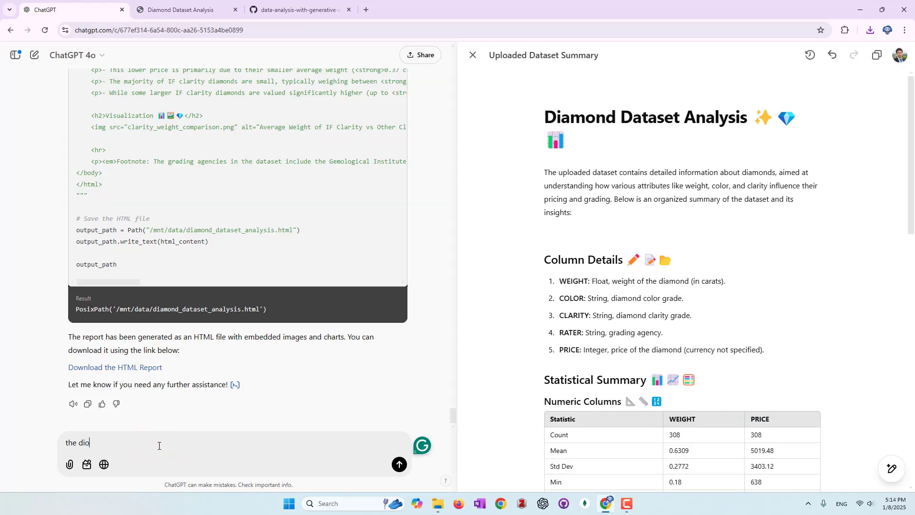
type("mand image")
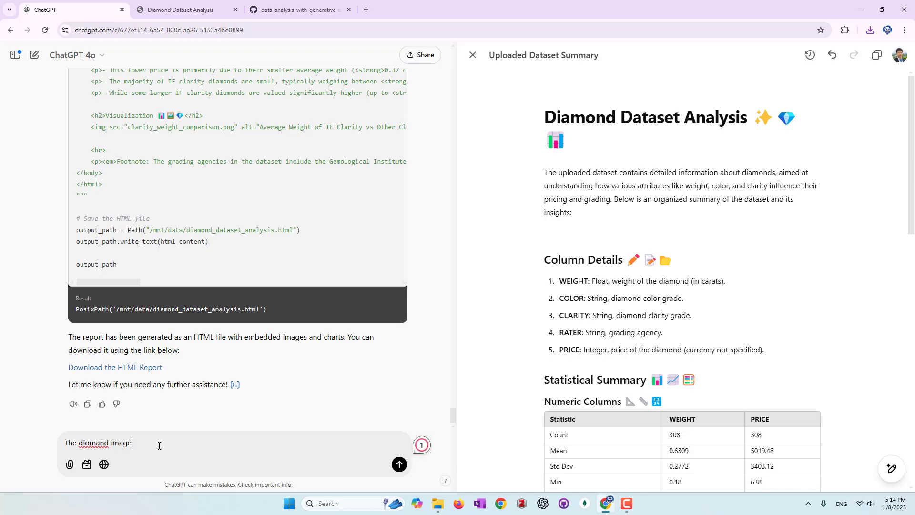
type(" and the")
Step: Copy the chart caption "Average Weight of IF Clarity vs Other Clarity Grades" from the HTML report into the message and add "chart are not showing in the html file"
left_click(181, 9)
scroll(303, 361, "down", 2)
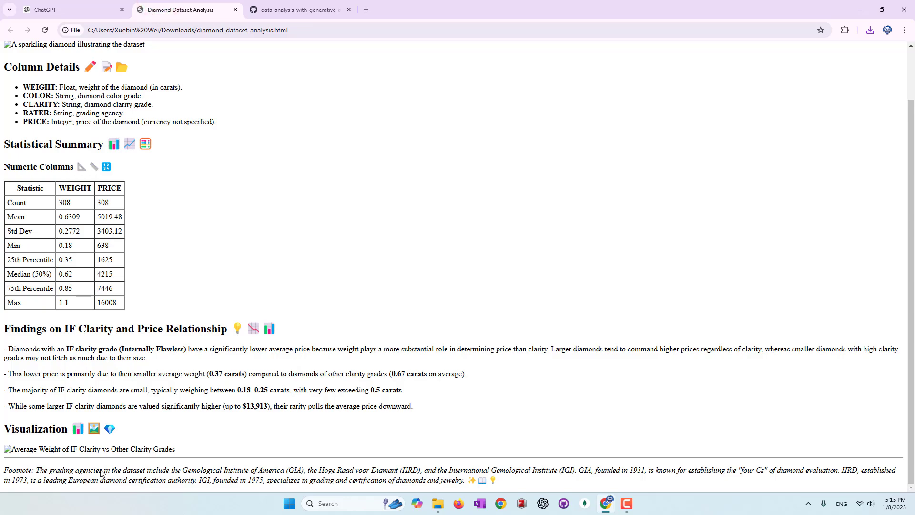
left_click_drag(182, 454, 16, 451)
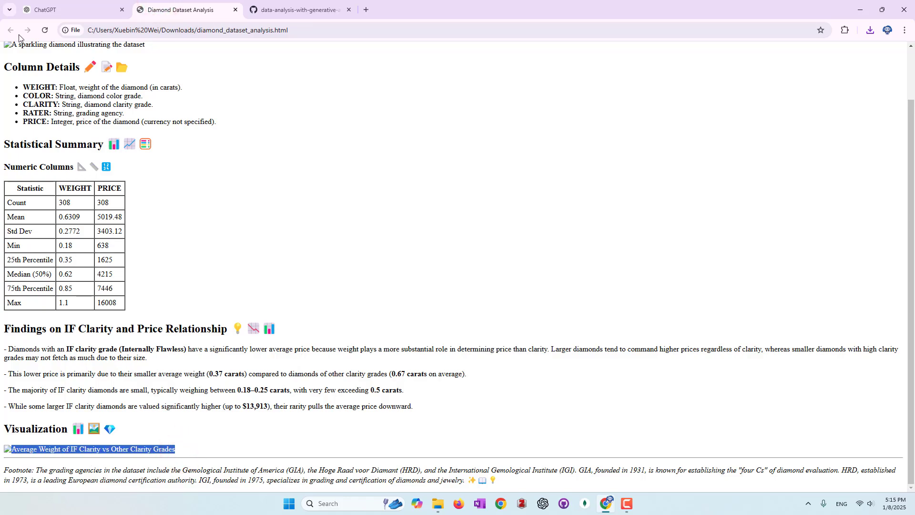
left_click(70, 5)
left_click(225, 448)
key("ctrl+v")
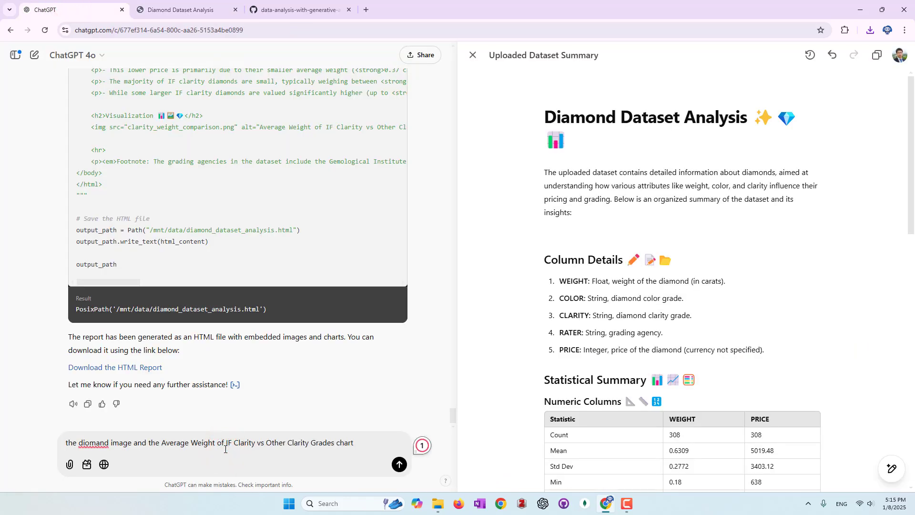
type("chart are not showing in the html file")
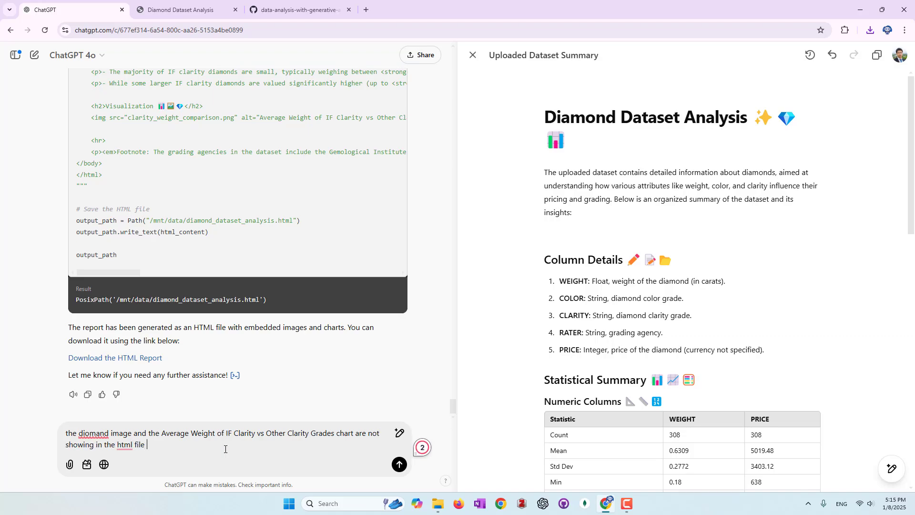
Step: Correct the spelling of "diamond" and insert the report's image caption "A sparkling diamond illustrating the dataset" before "diamond image" in the message
mouse_move(93, 435)
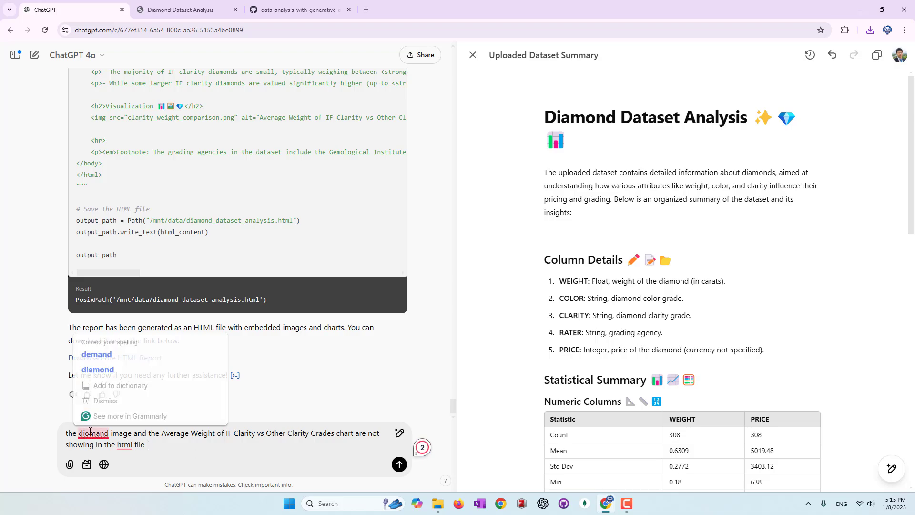
left_click(106, 369)
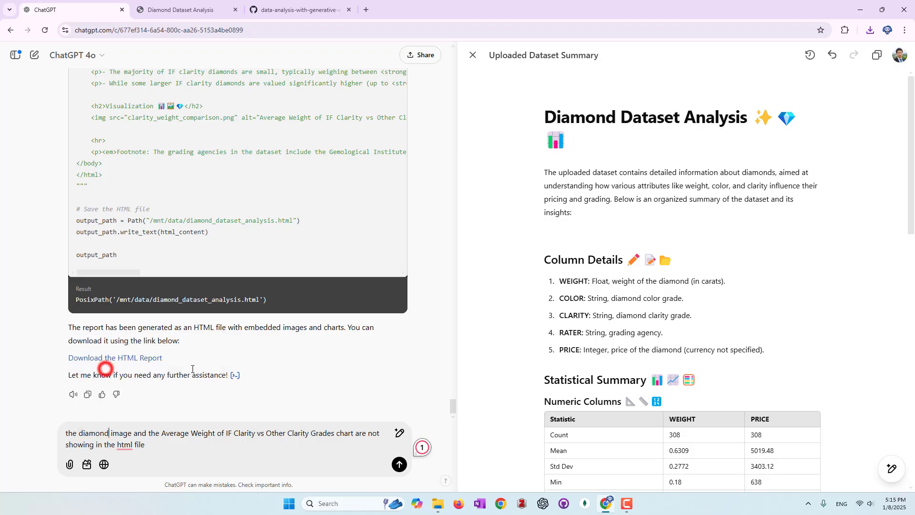
left_click(166, 9)
scroll(184, 155, "up", 2)
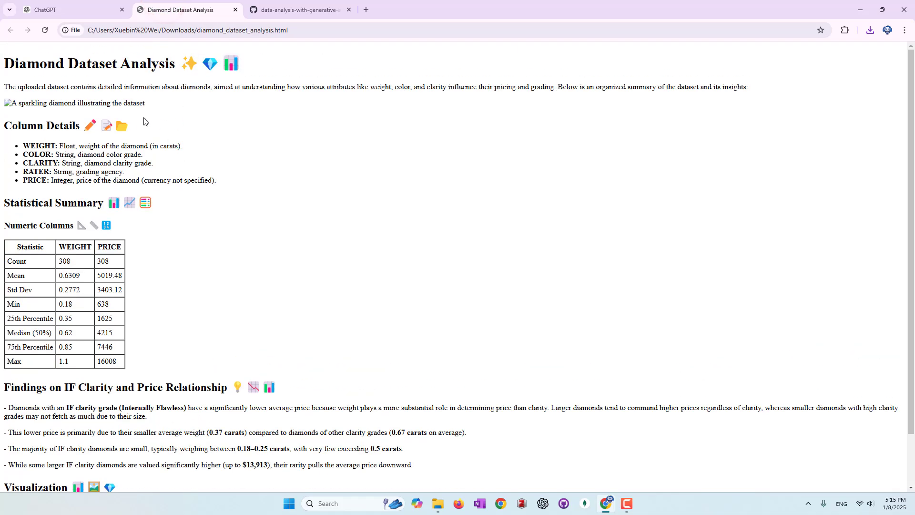
left_click_drag(164, 103, 14, 106)
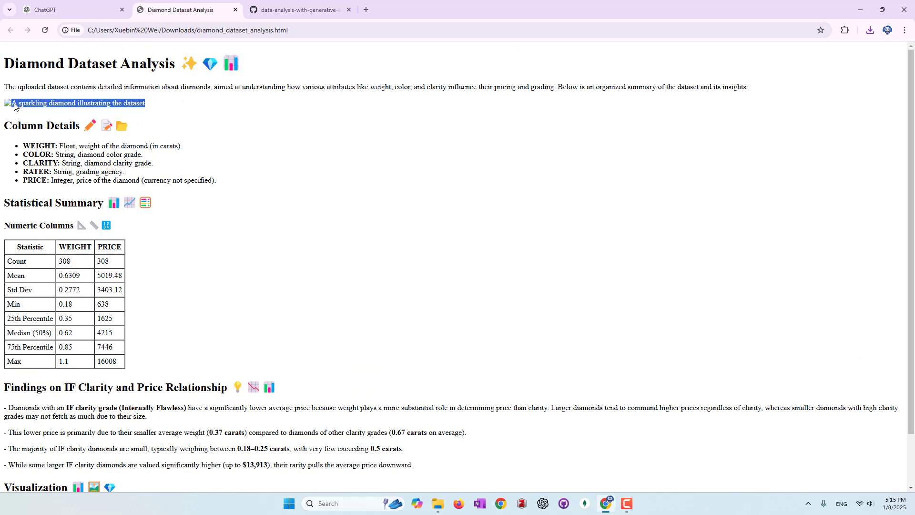
left_click(77, 10)
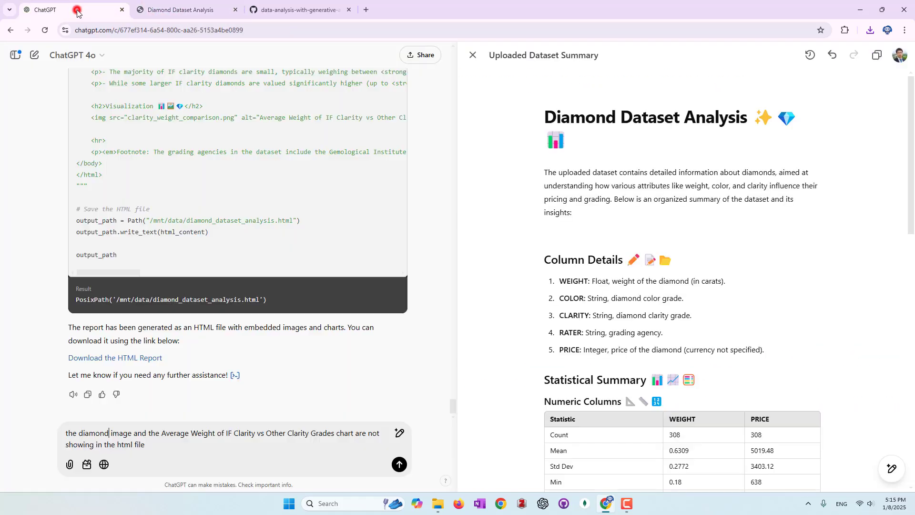
left_click(76, 432)
key("ctrl+v")
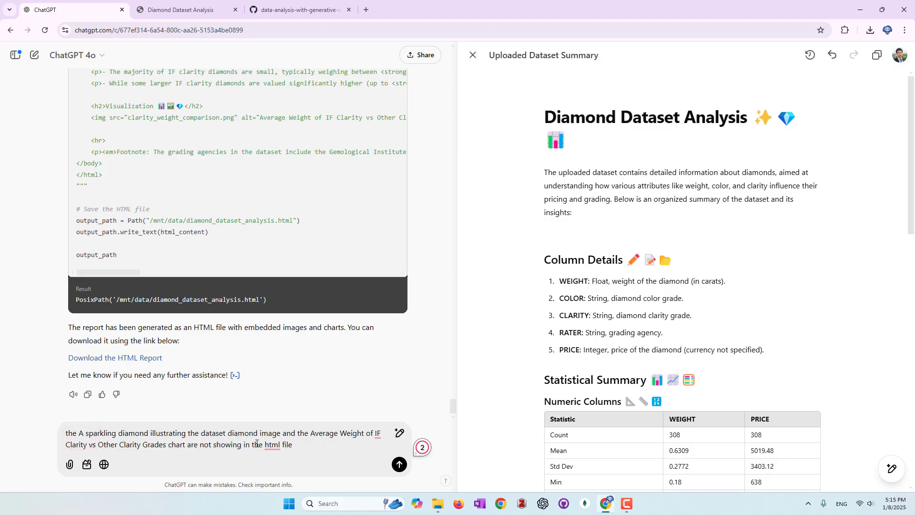
Step: Correct "html" to "HTML" in the message and send it
mouse_move(272, 445)
left_click(285, 397)
left_click(399, 464)
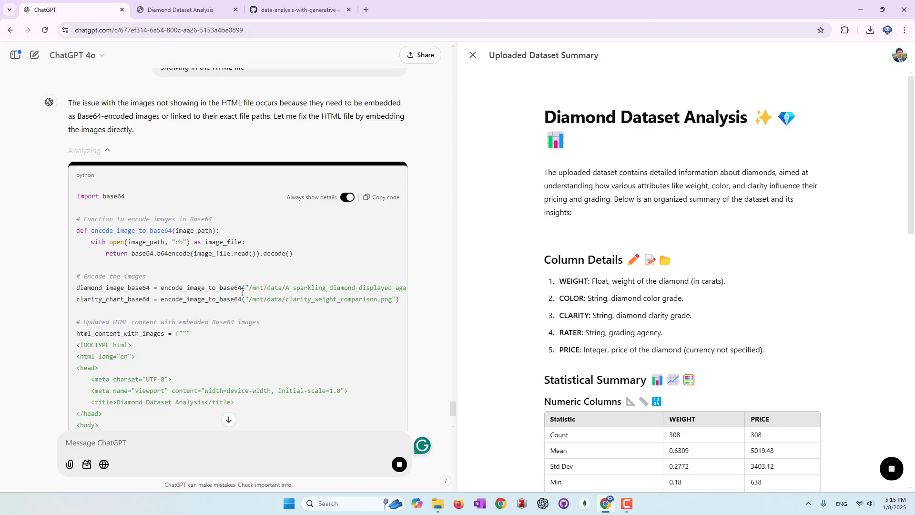
Step: Examine the regenerated HTML code with Base64 images and the COLOR, CLARITY and RATER Distribution entries in the canvas report
scroll(242, 291, "down", 3)
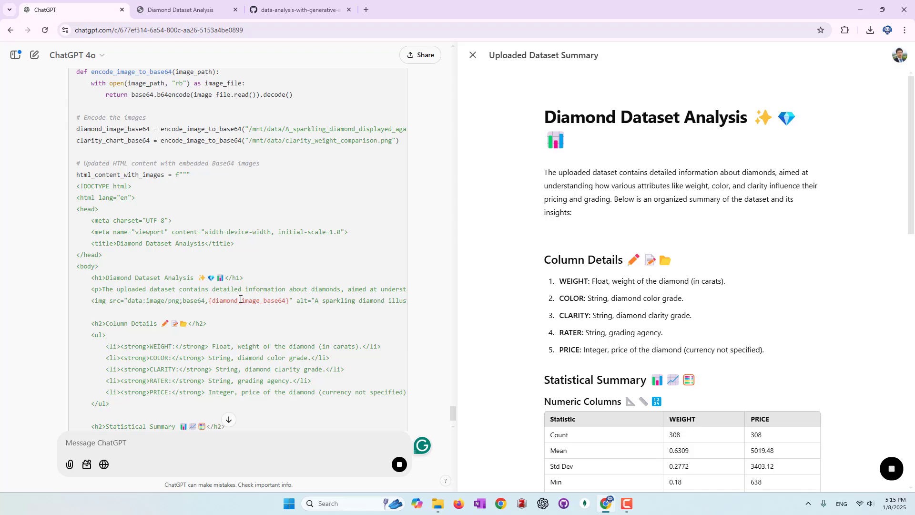
scroll(282, 311, "down", 1)
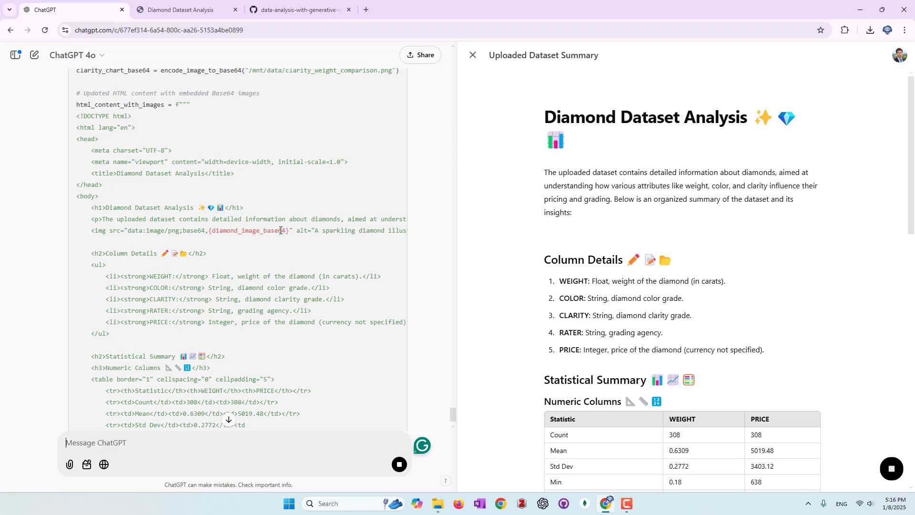
scroll(283, 295, "down", 1)
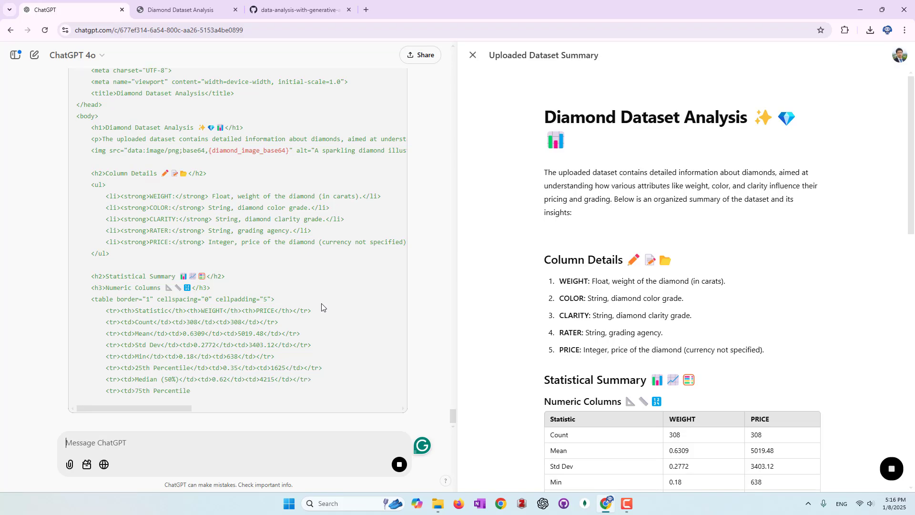
scroll(745, 361, "down", 12)
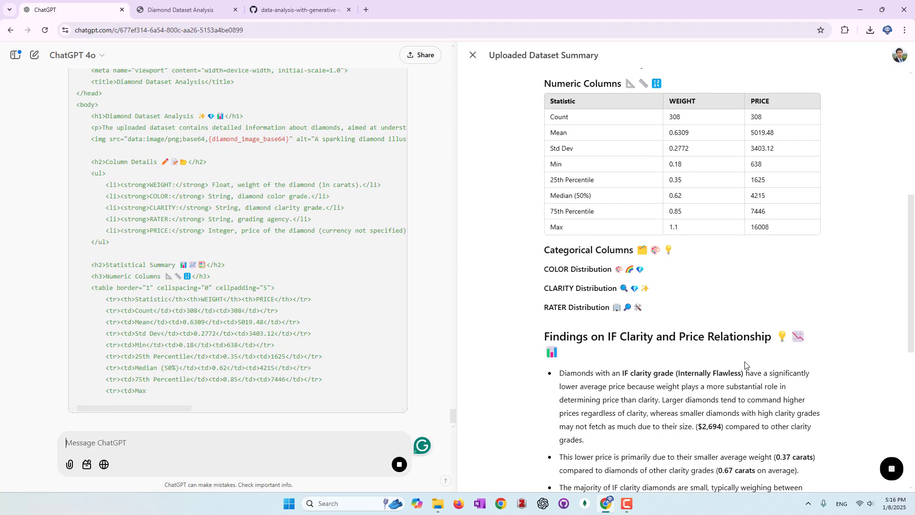
scroll(745, 362, "up", 3)
scroll(746, 361, "up", 3)
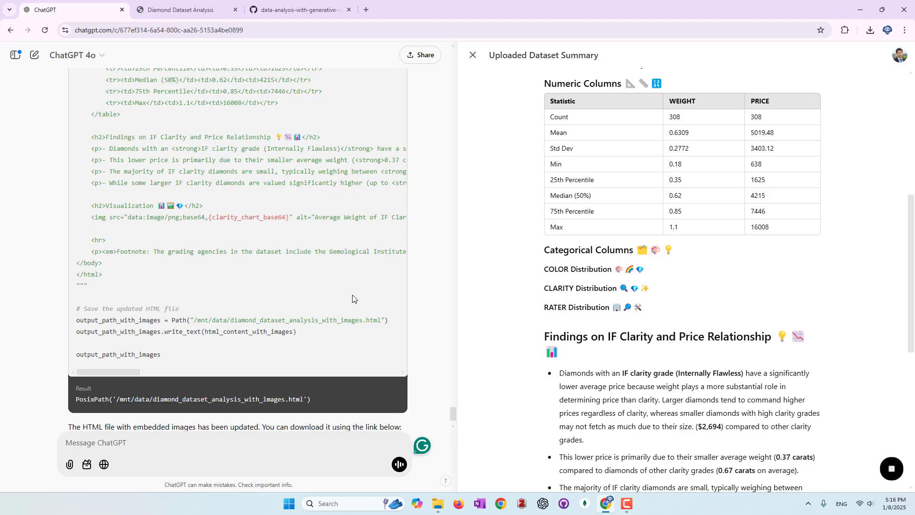
triple_click(546, 270)
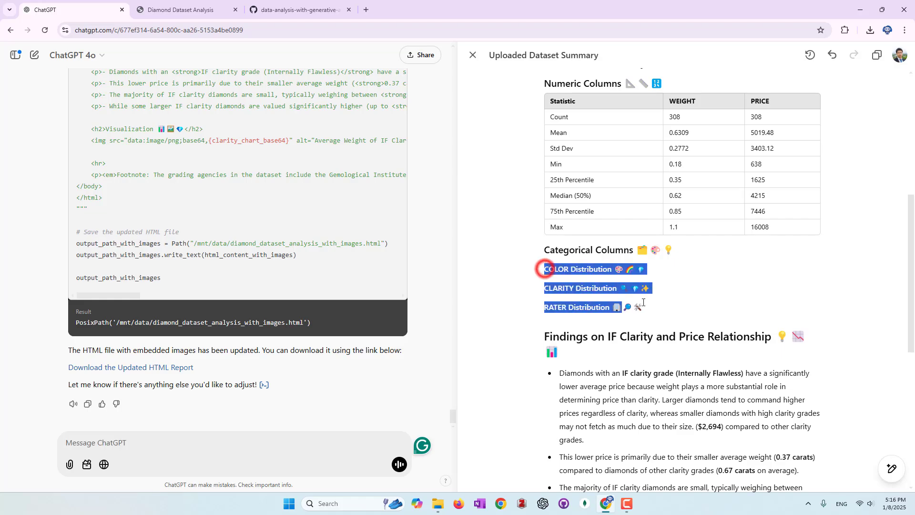
left_click(671, 305)
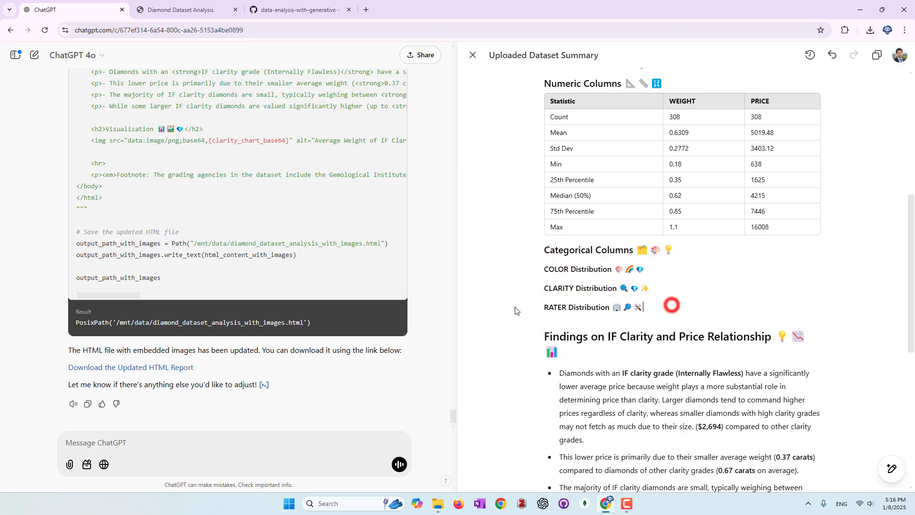
Step: Download the updated HTML report, open diamond_dataset_analysis_with_images.html and compare its sections with the Categorical Columns section in the canvas
left_click(142, 367)
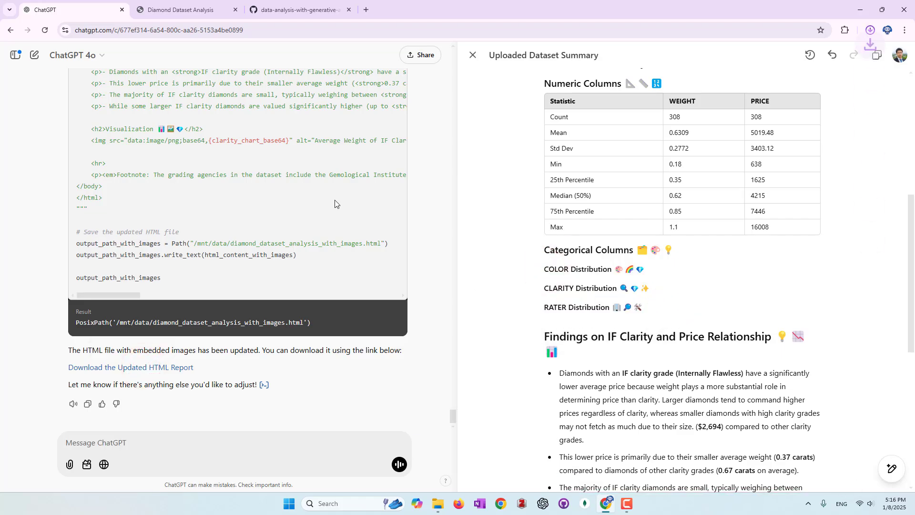
left_click(789, 56)
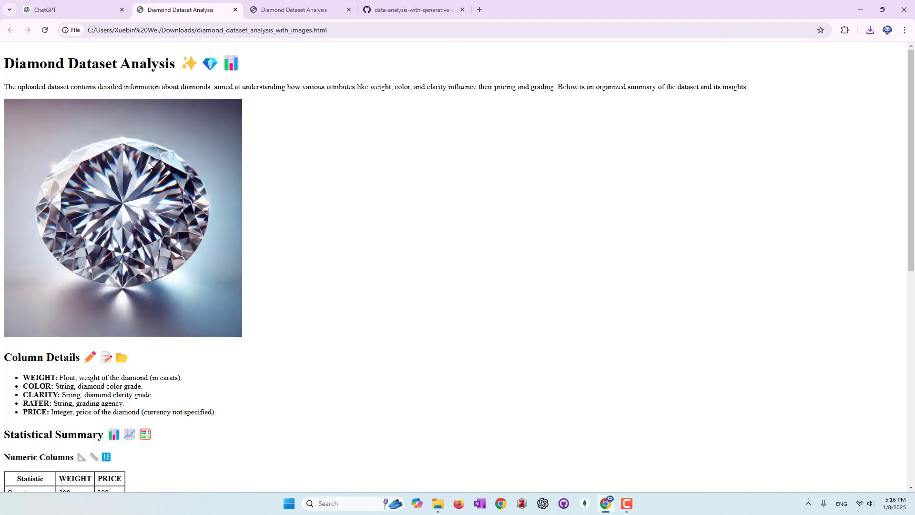
scroll(296, 287, "down", 9)
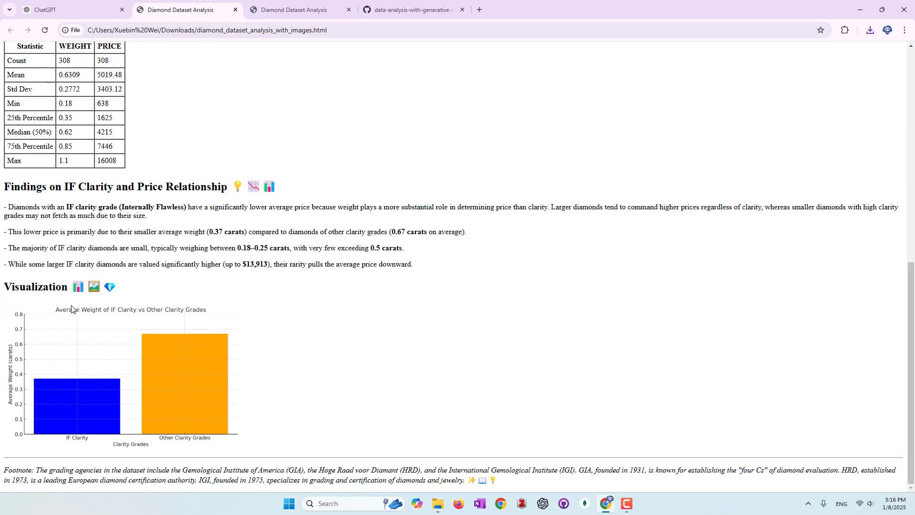
scroll(58, 300, "up", 3)
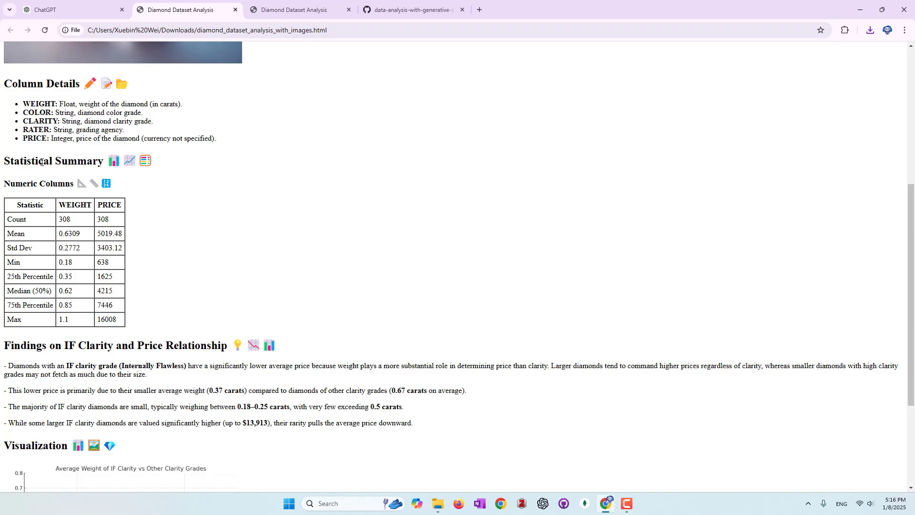
left_click(92, 4)
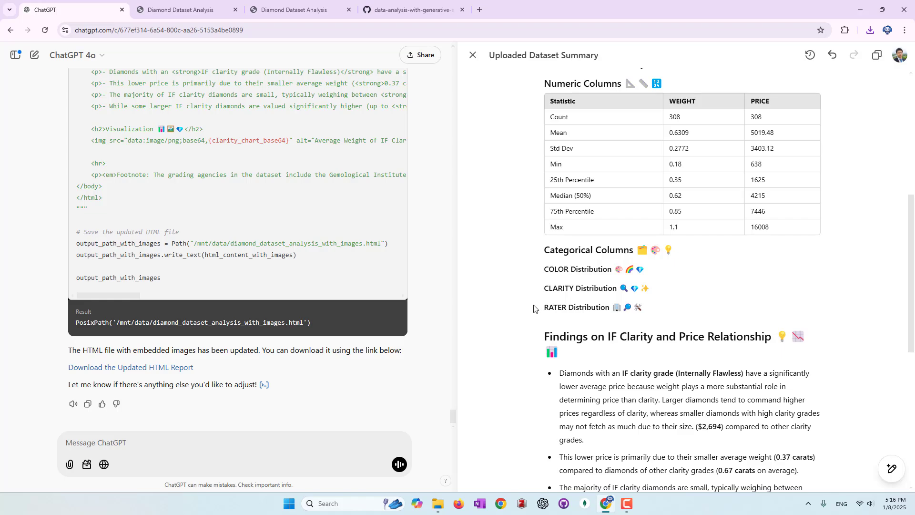
left_click(545, 267)
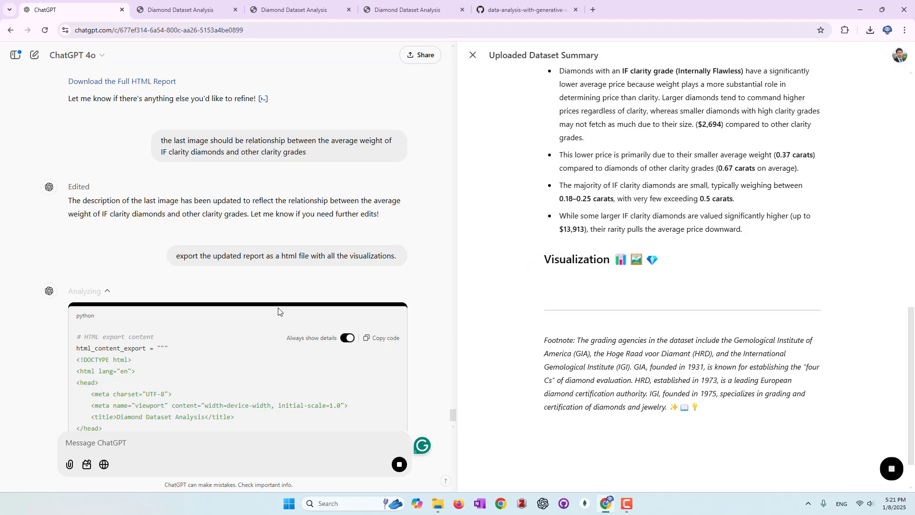
Step: Download the newly exported HTML report, open diamond_dataset_analysis_updated_report.html and check its diamond image and distribution charts
scroll(280, 312, "down", 1)
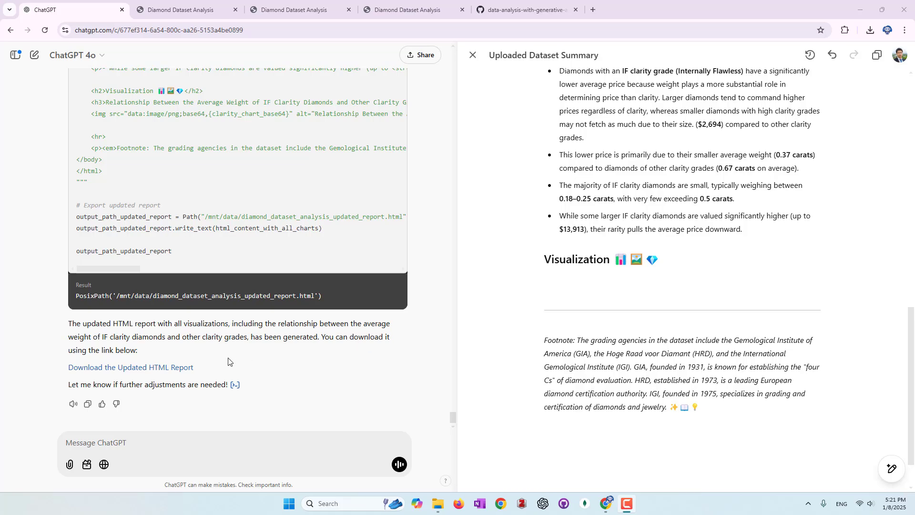
left_click(159, 369)
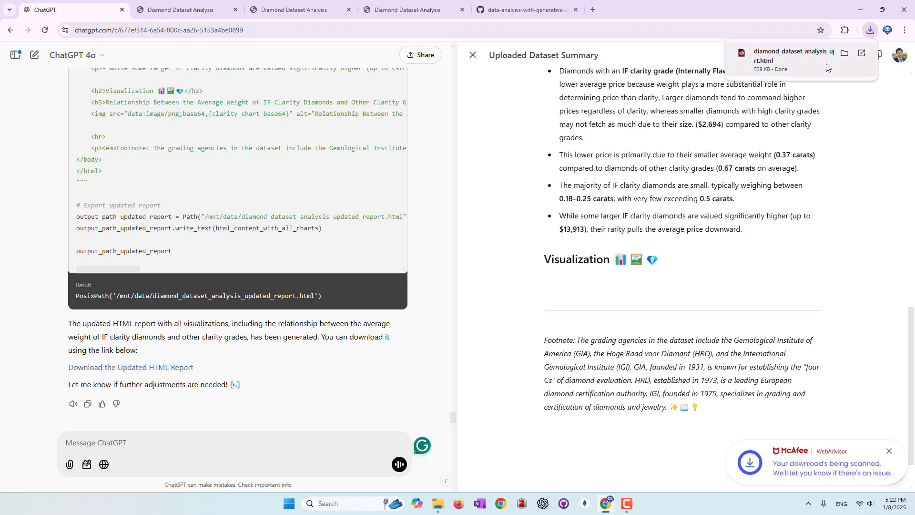
left_click(803, 64)
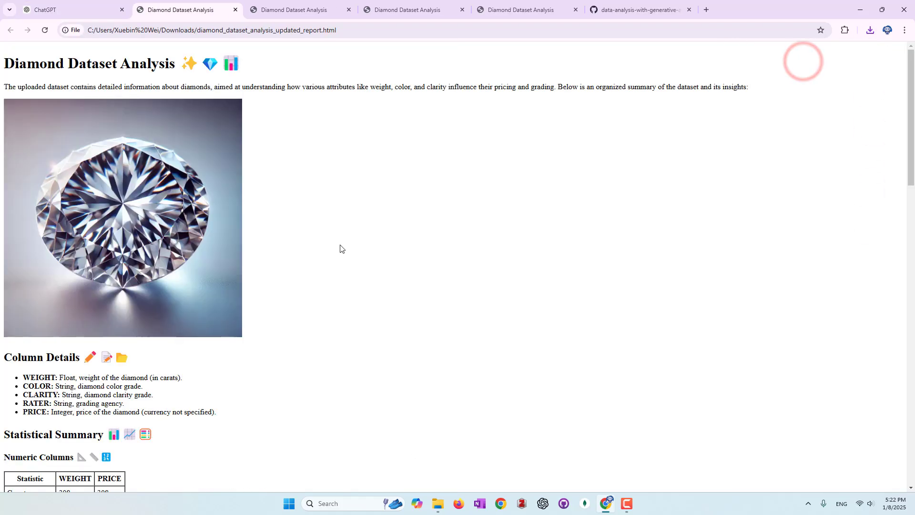
scroll(339, 247, "down", 10)
scroll(339, 248, "down", 10)
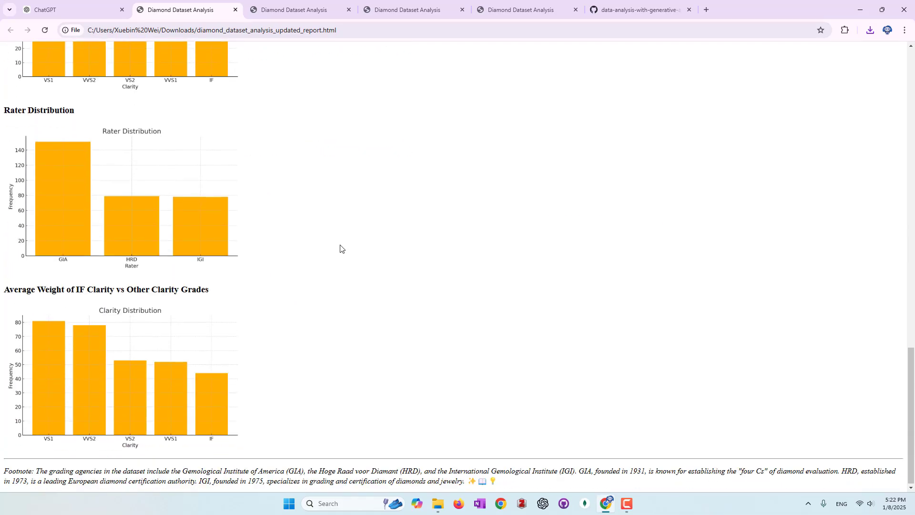
Step: Reopen diamond_dataset_analysis_updated_report.html from the recent downloads and examine its Rater Distribution and Average Weight of IF Clarity vs Other Clarity Grades charts
scroll(339, 248, "up", 15)
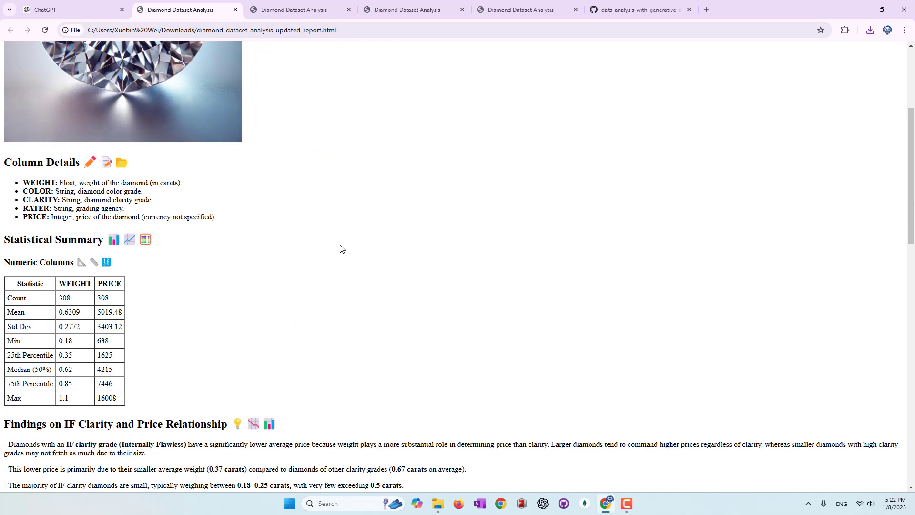
left_click(71, 9)
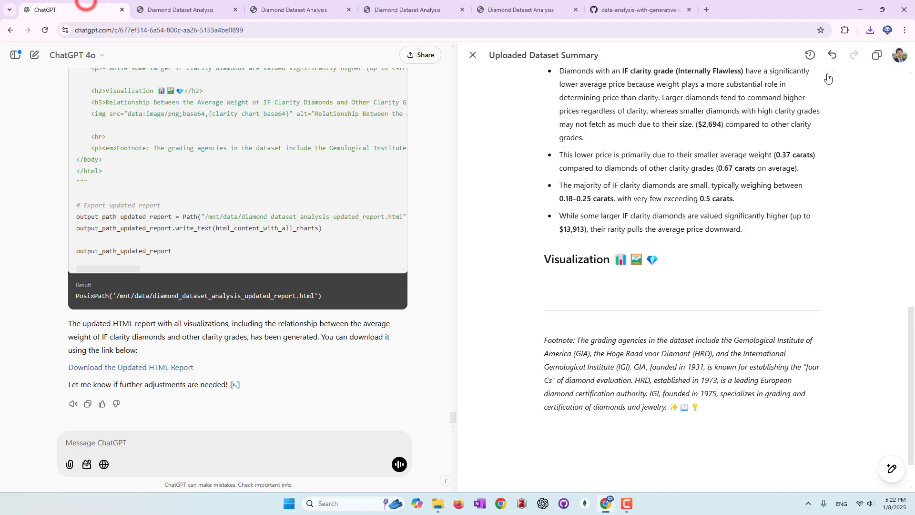
left_click(871, 32)
left_click(796, 76)
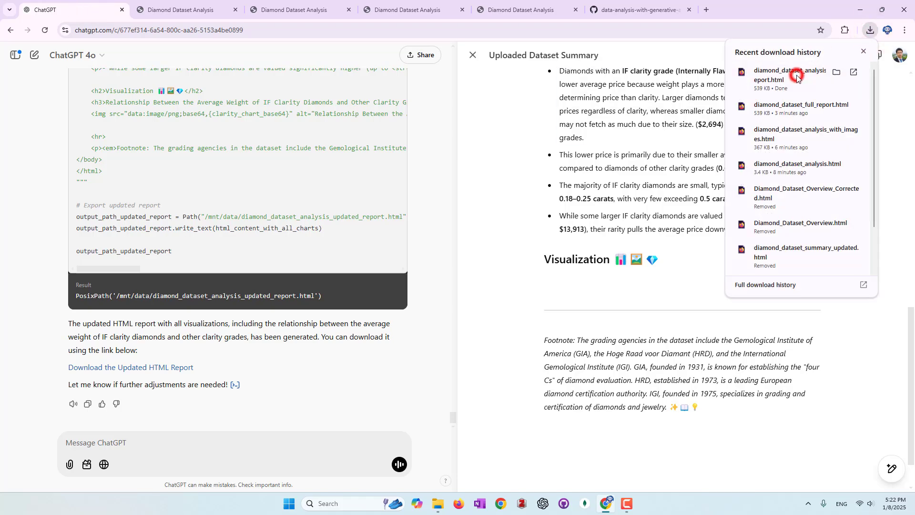
scroll(394, 231, "down", 20)
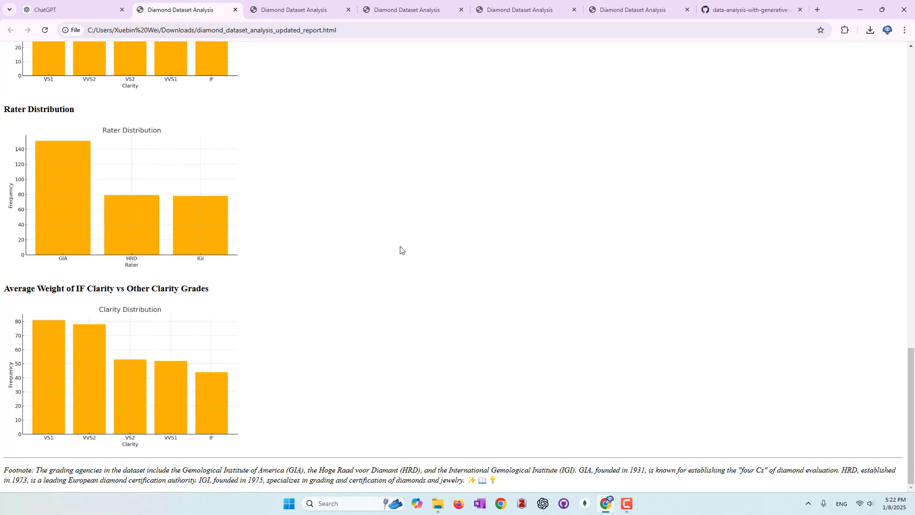
Step: Return to the ChatGPT canvas and review the Findings on IF Clarity and Price Relationship bullets and the Visualization section
left_click(91, 9)
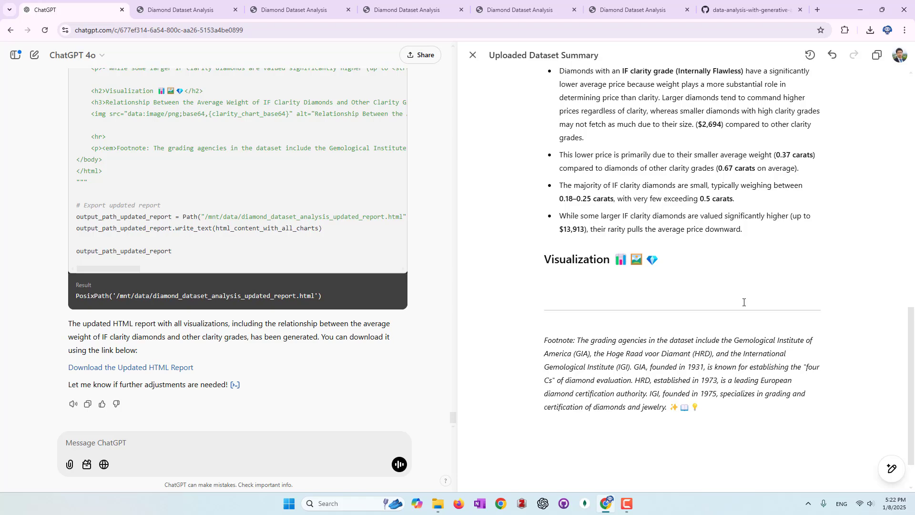
scroll(729, 294, "up", 3)
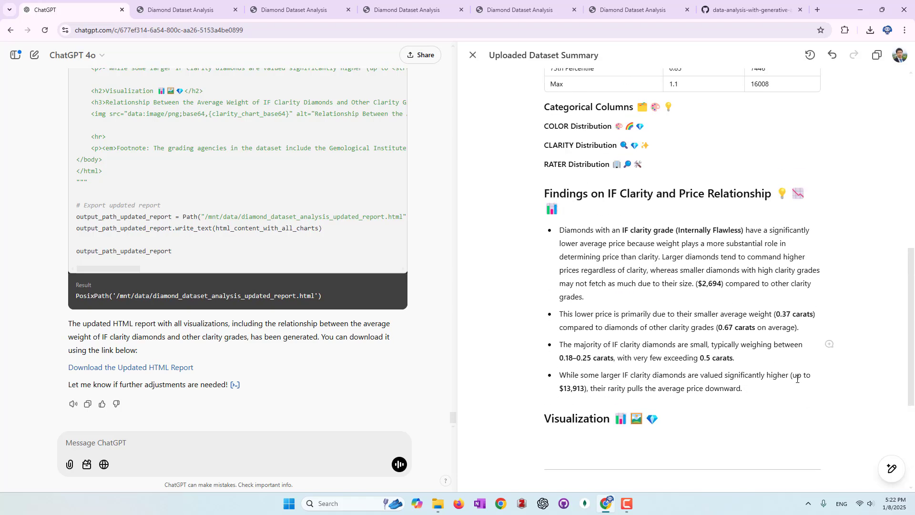
left_click_drag(765, 390, 569, 245)
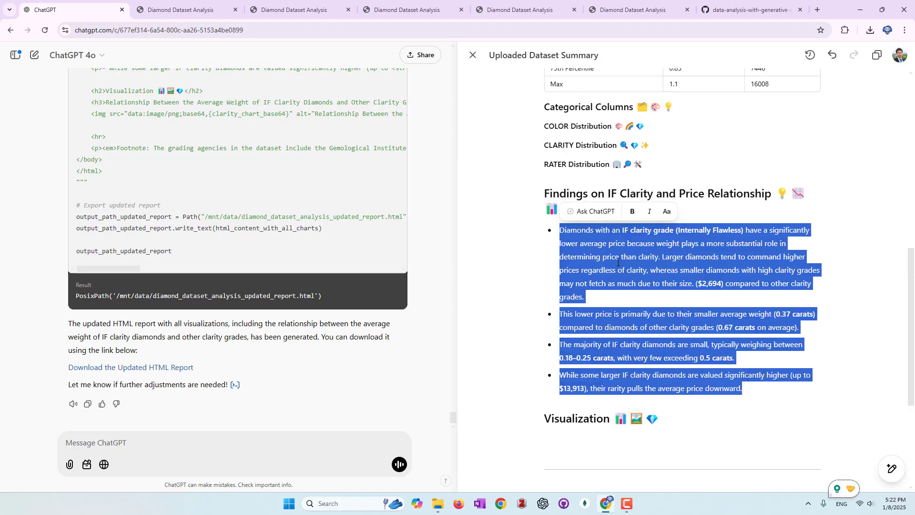
left_click(709, 344)
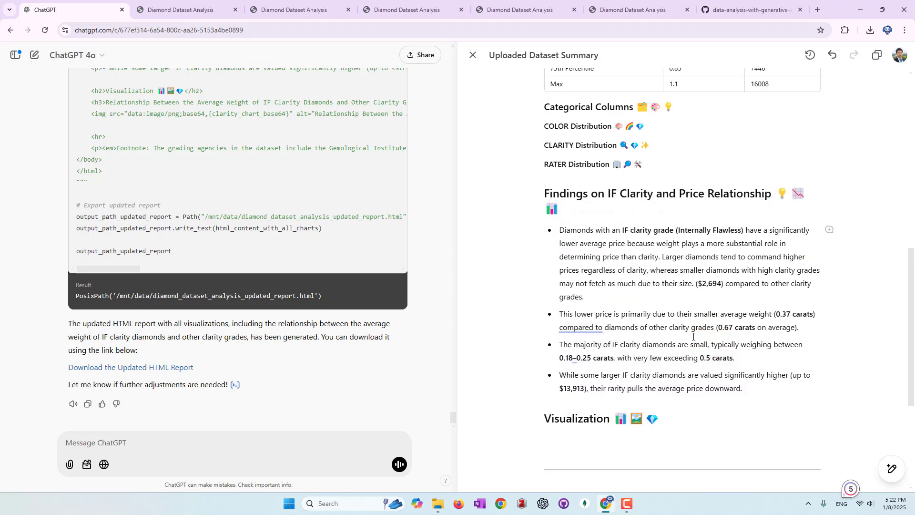
scroll(668, 312, "down", 3)
left_click(570, 285)
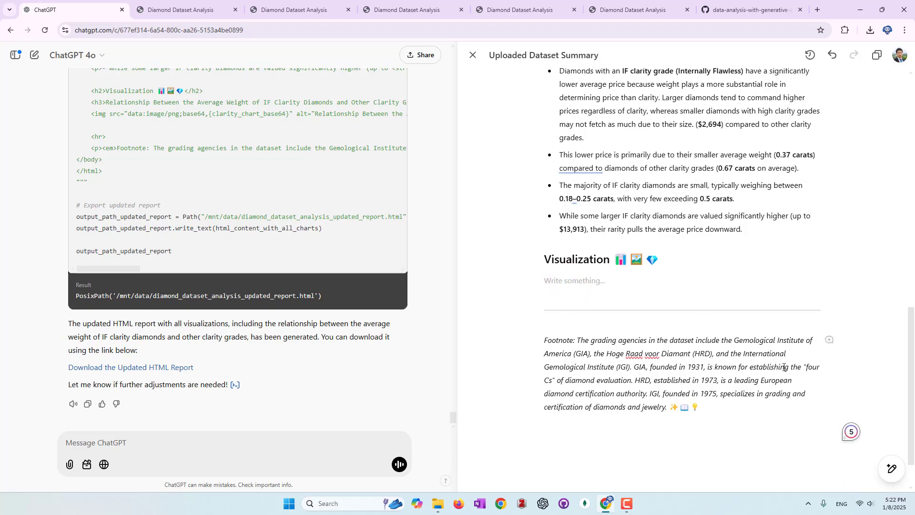
Step: Review the earlier chart and HTML export requests in the chat, and read through the canvas report from its title to the footnote
scroll(782, 364, "up", 13)
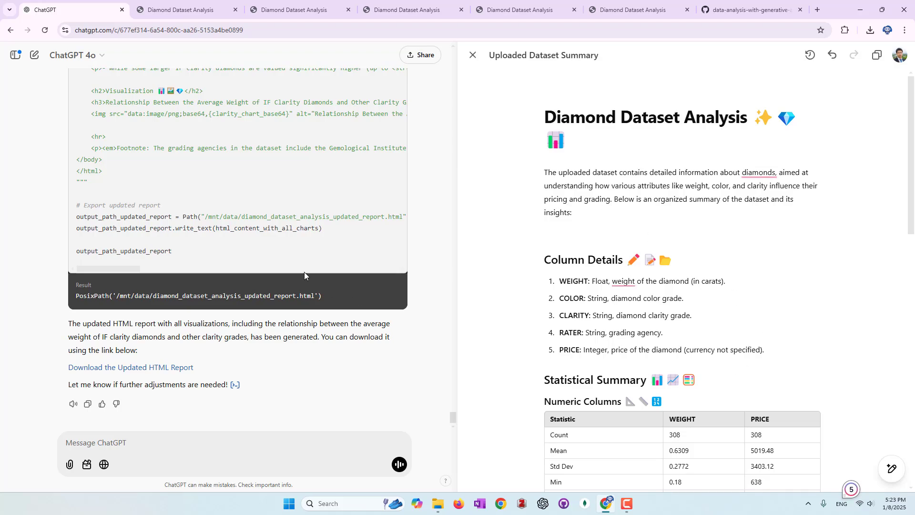
scroll(778, 315, "down", 3)
scroll(316, 247, "up", 15)
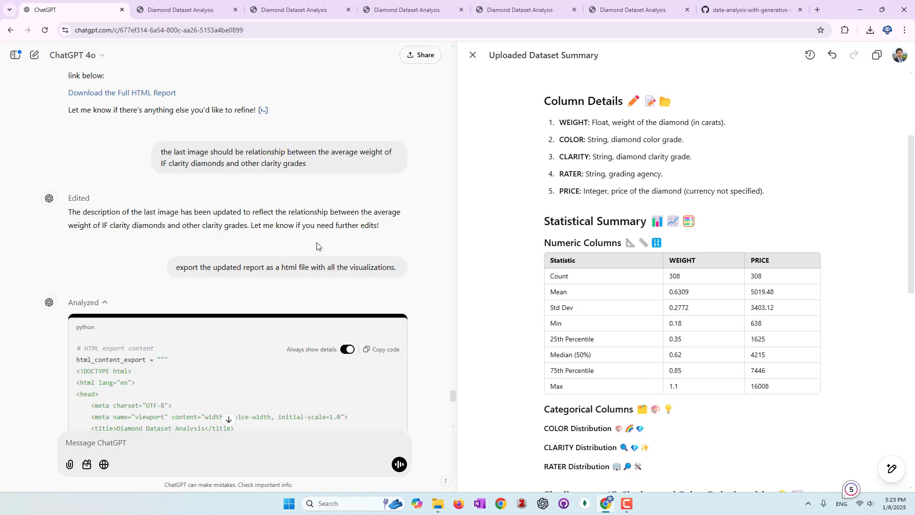
scroll(753, 333, "up", 3)
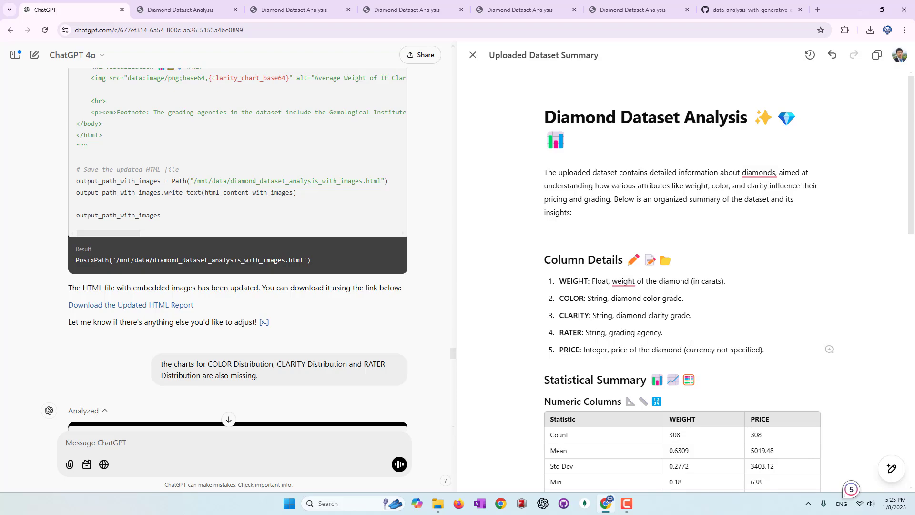
scroll(786, 320, "down", 10)
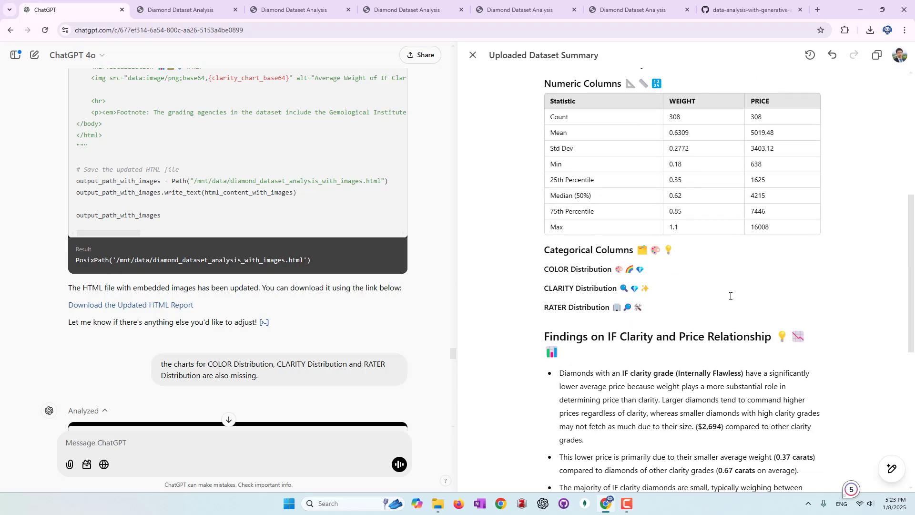
scroll(649, 283, "down", 3)
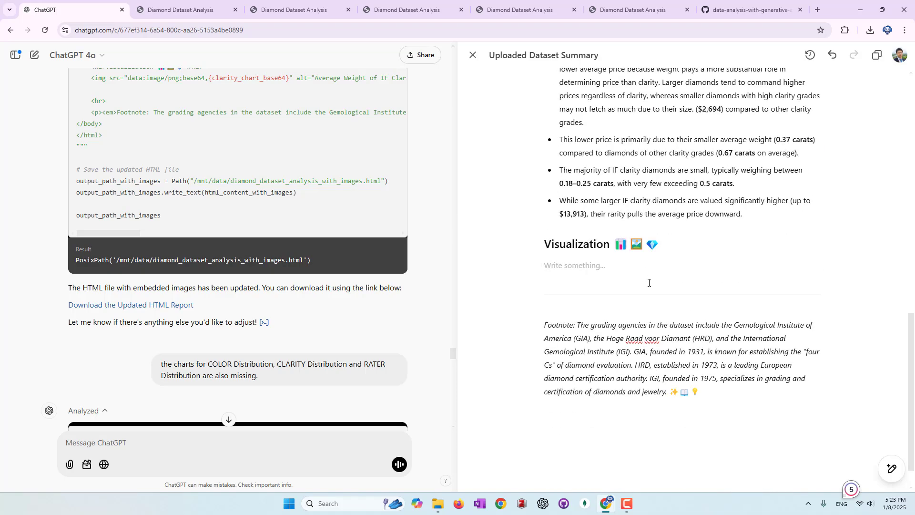